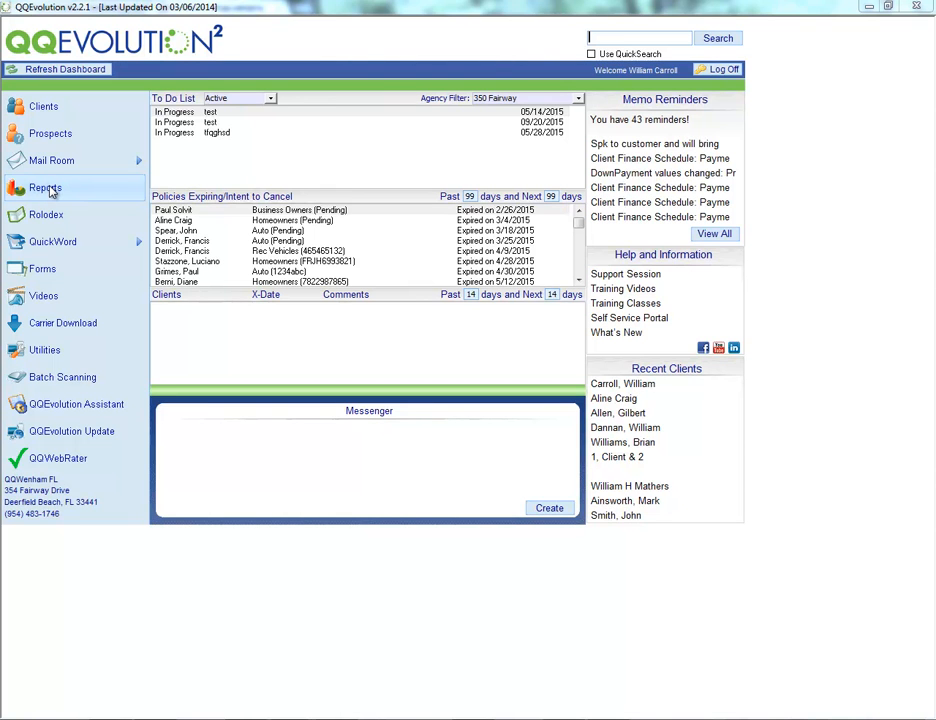
Open the Commission Reconciliation from the reconciliation reports.
left_click(50, 190)
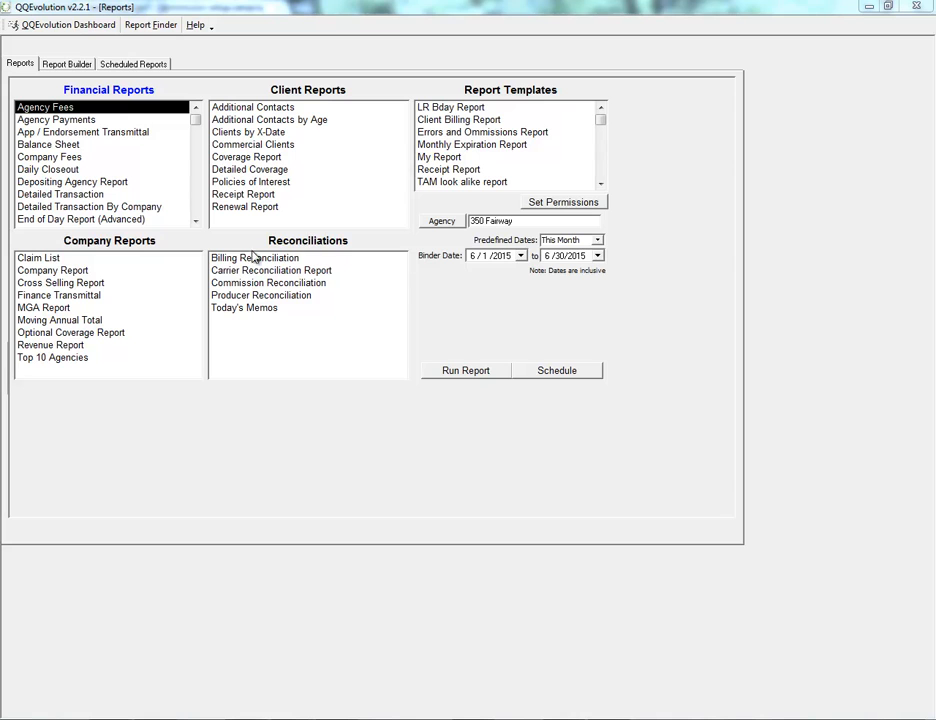
left_click(230, 287)
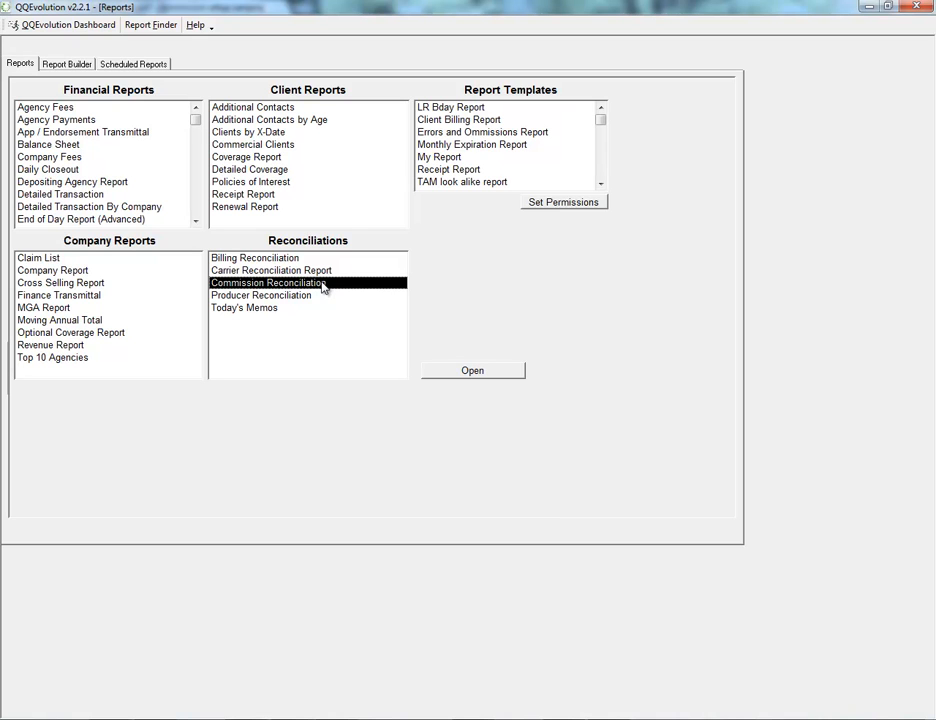
left_click(242, 297)
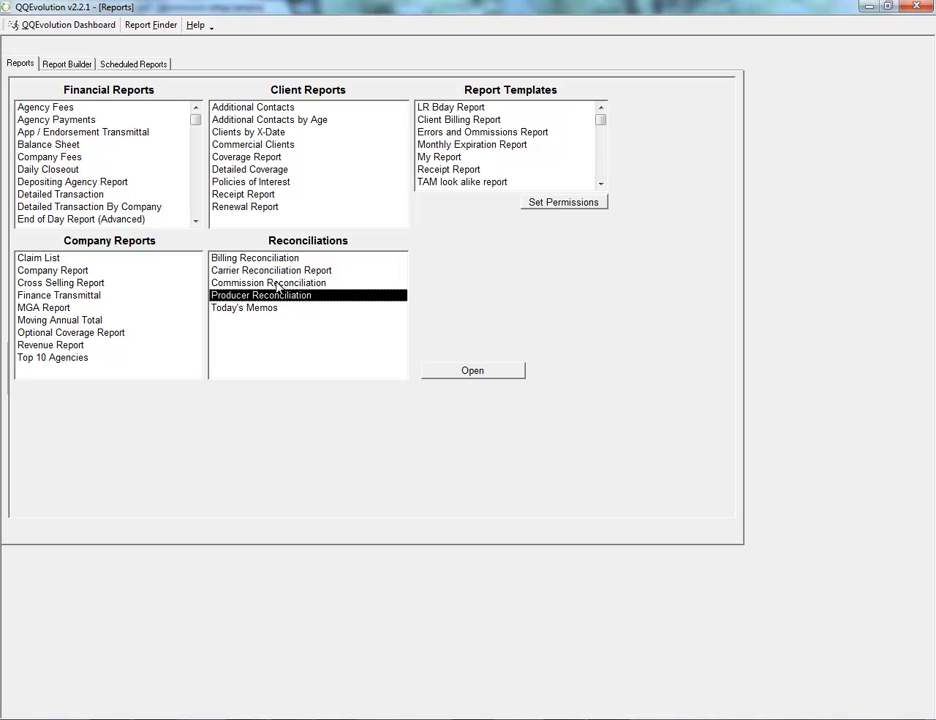
left_click(273, 284)
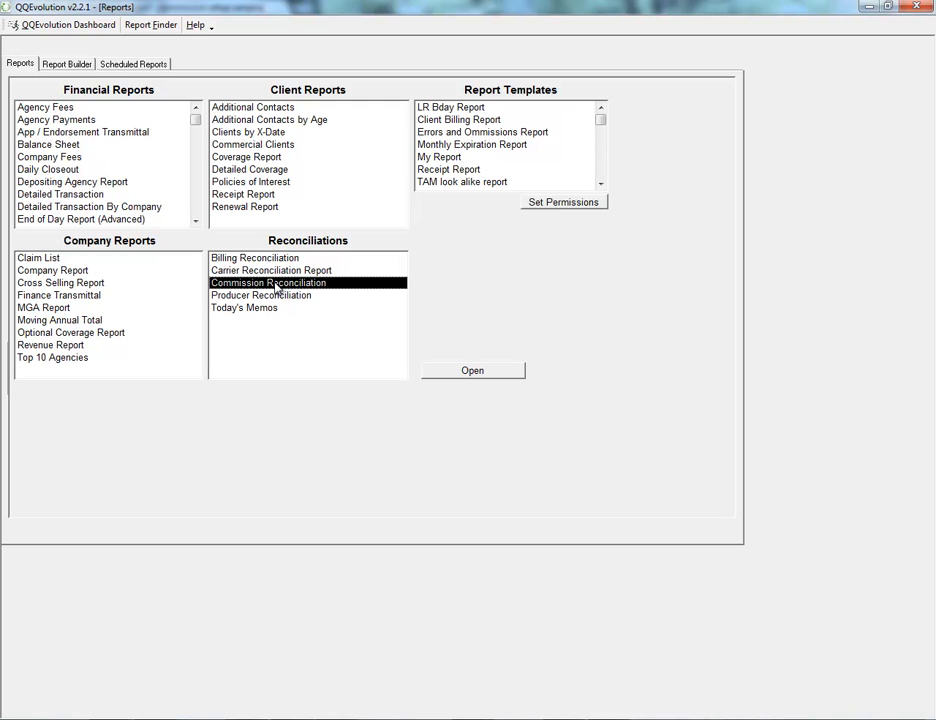
left_click(472, 371)
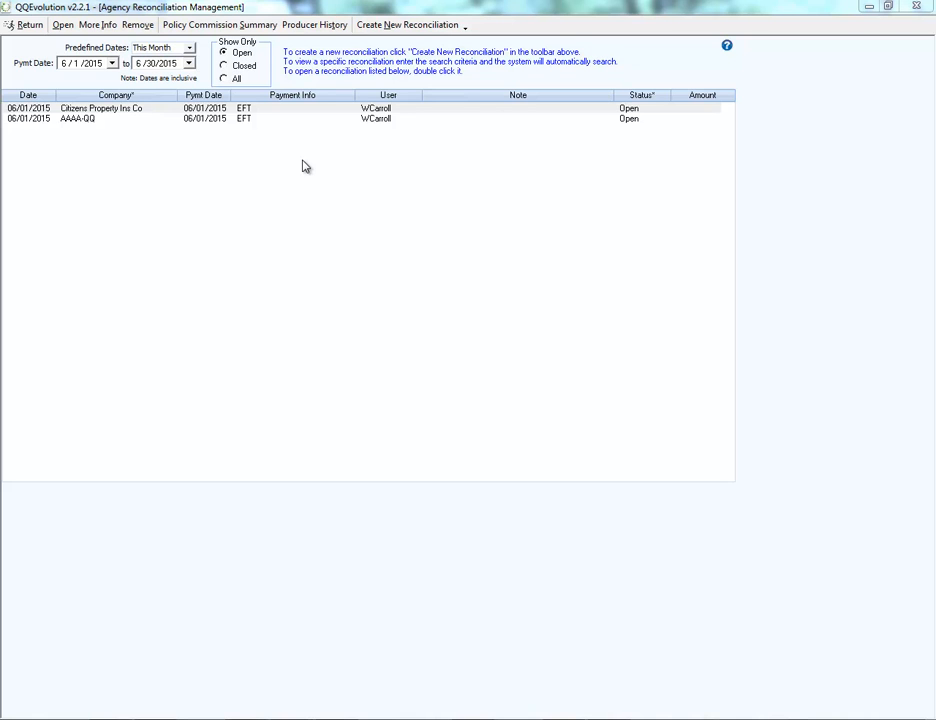
View this month's reconciliations by Closed and All status, and return the list to Open only.
left_click(20, 110)
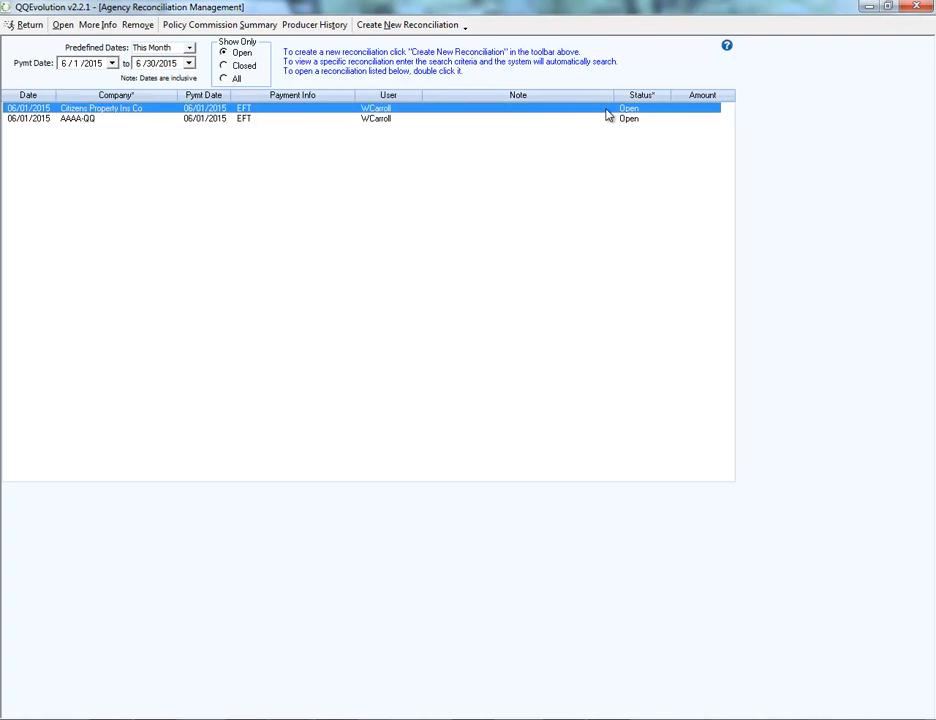
left_click(225, 66)
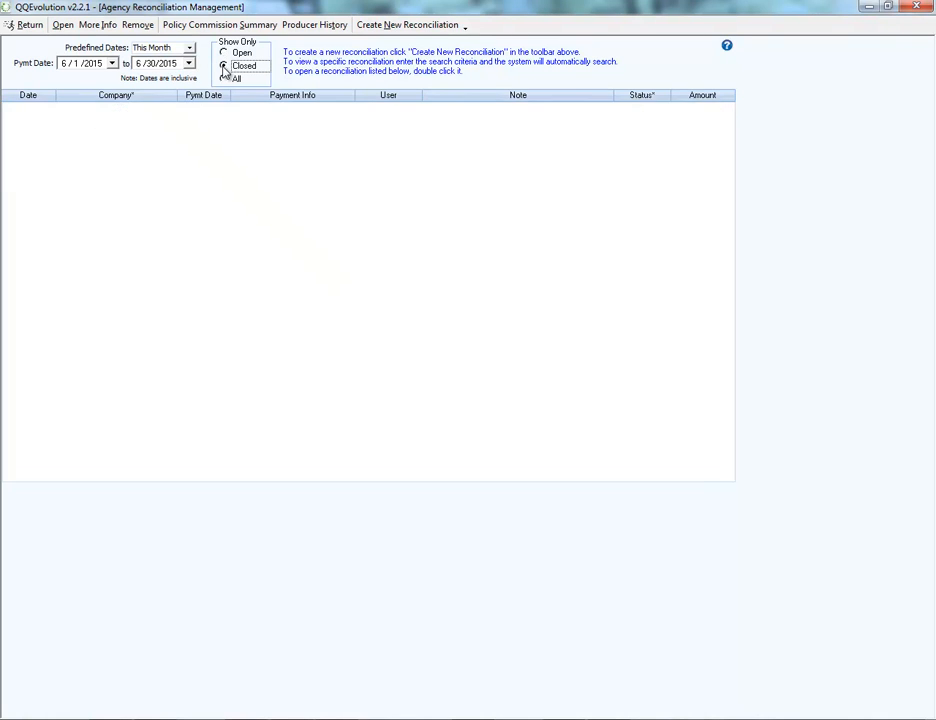
left_click(224, 79)
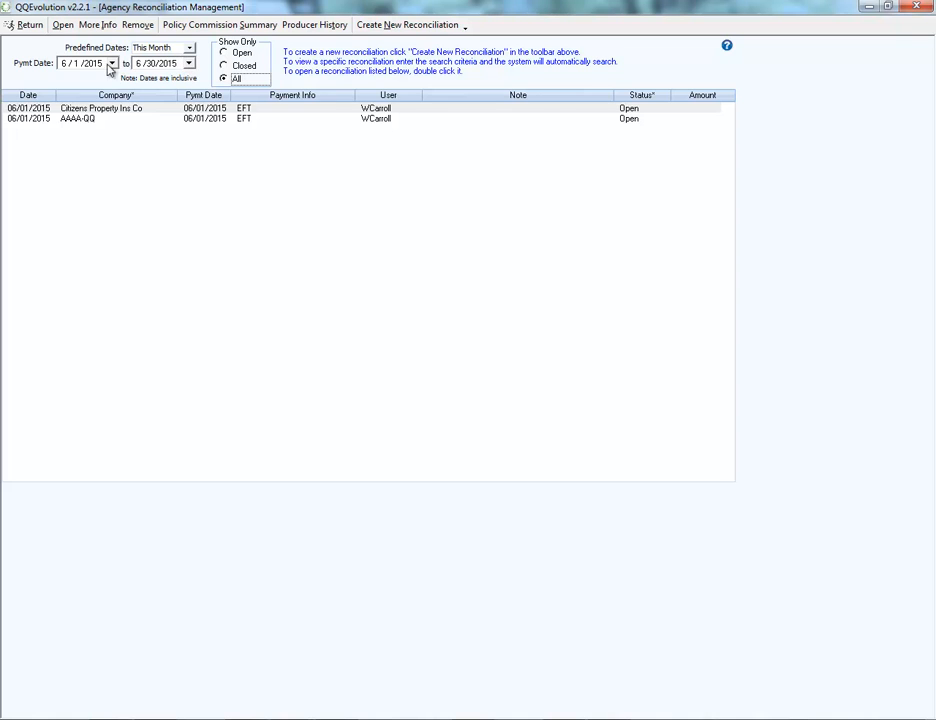
left_click(223, 52)
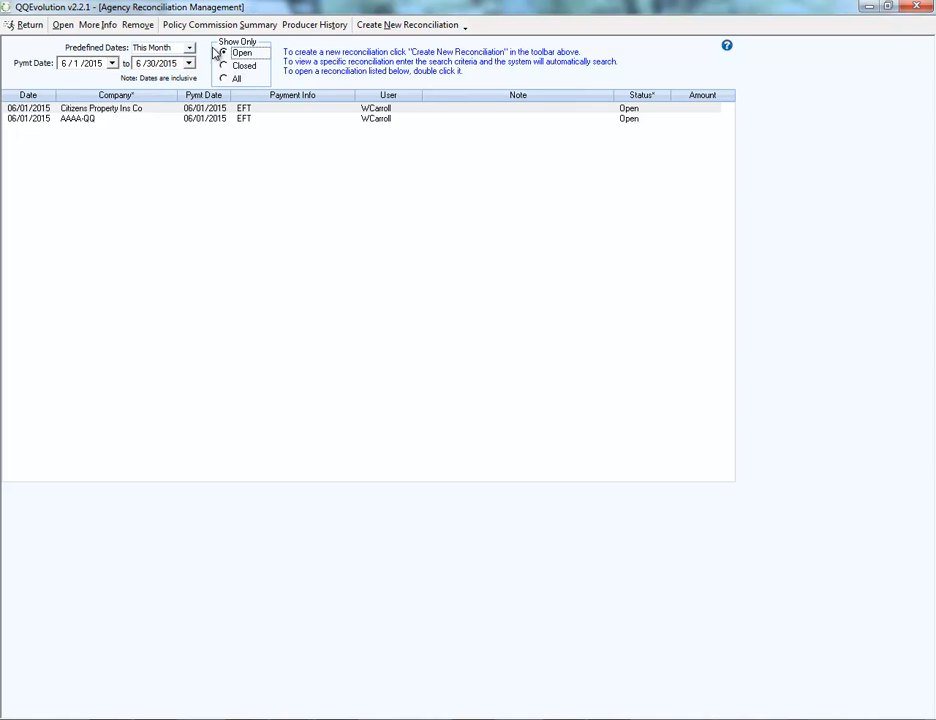
View the additional information for the open Citizens Property Ins Co reconciliation and dismiss it.
left_click(720, 110)
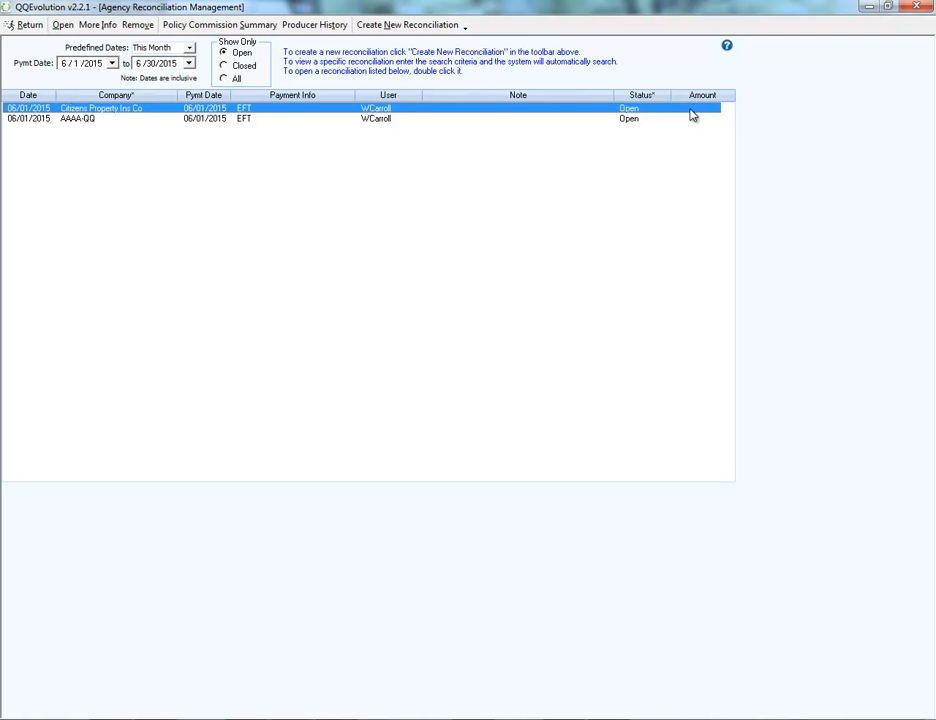
left_click(97, 27)
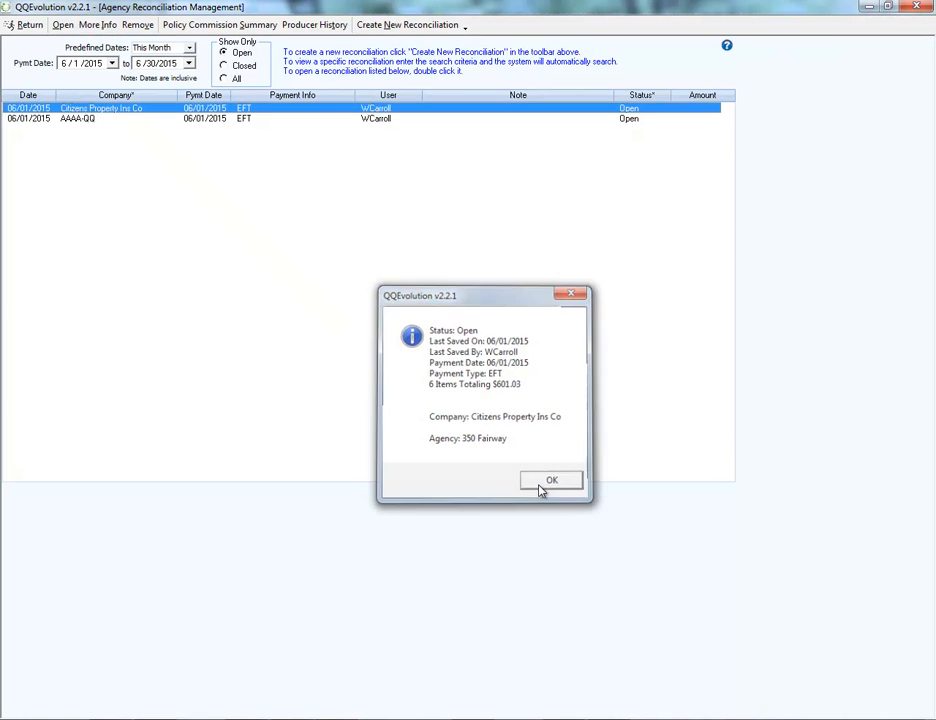
left_click(545, 488)
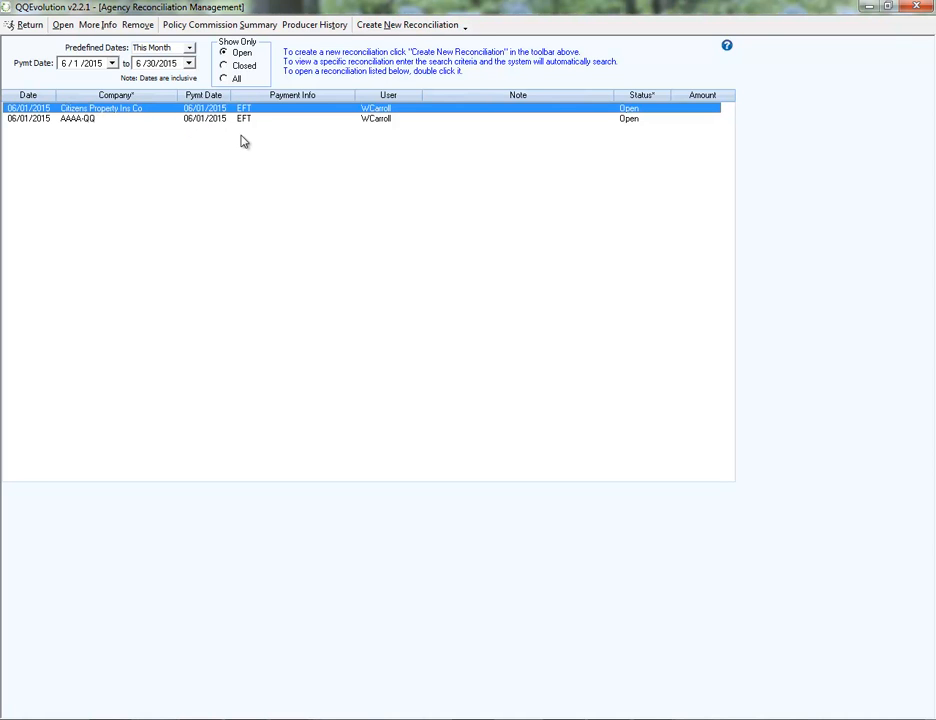
Create a new reconciliation and review the available predefined date, MGA and company filter choices.
left_click(405, 28)
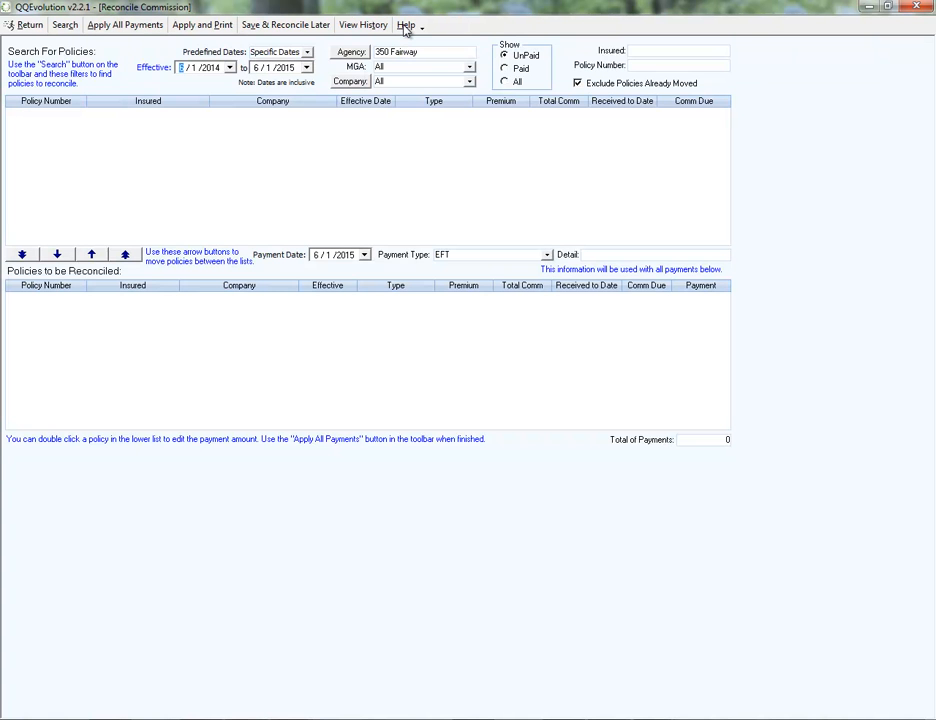
left_click(307, 52)
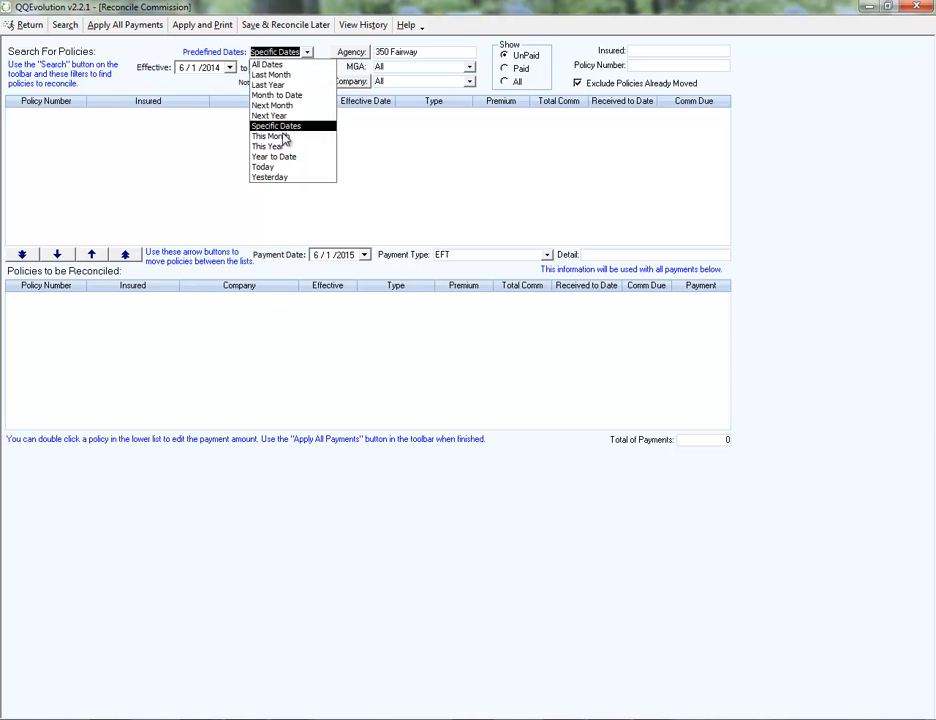
left_click(190, 68)
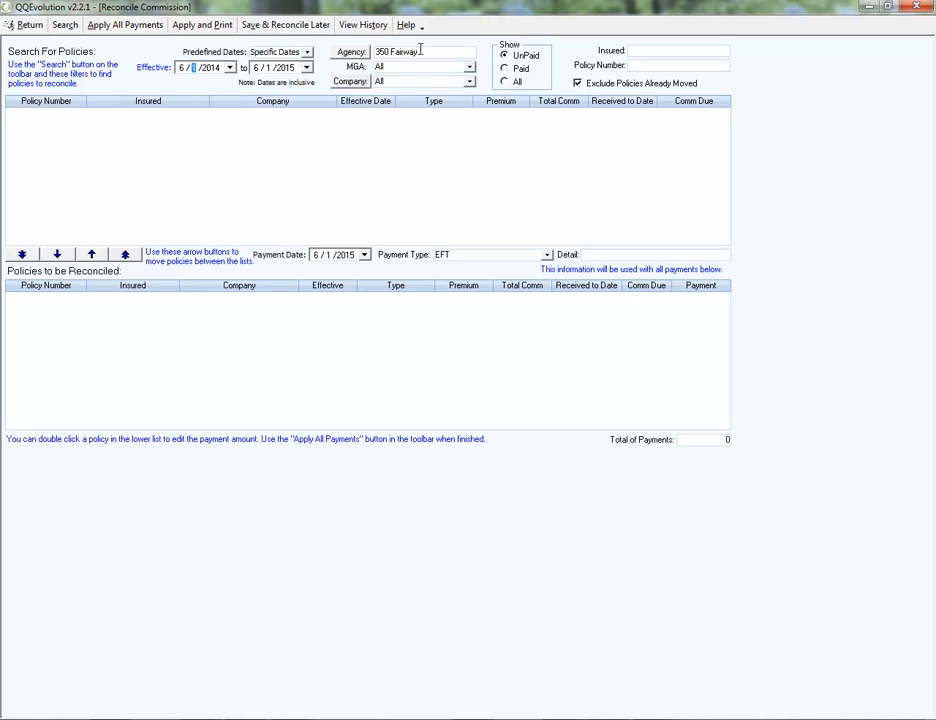
left_click(470, 68)
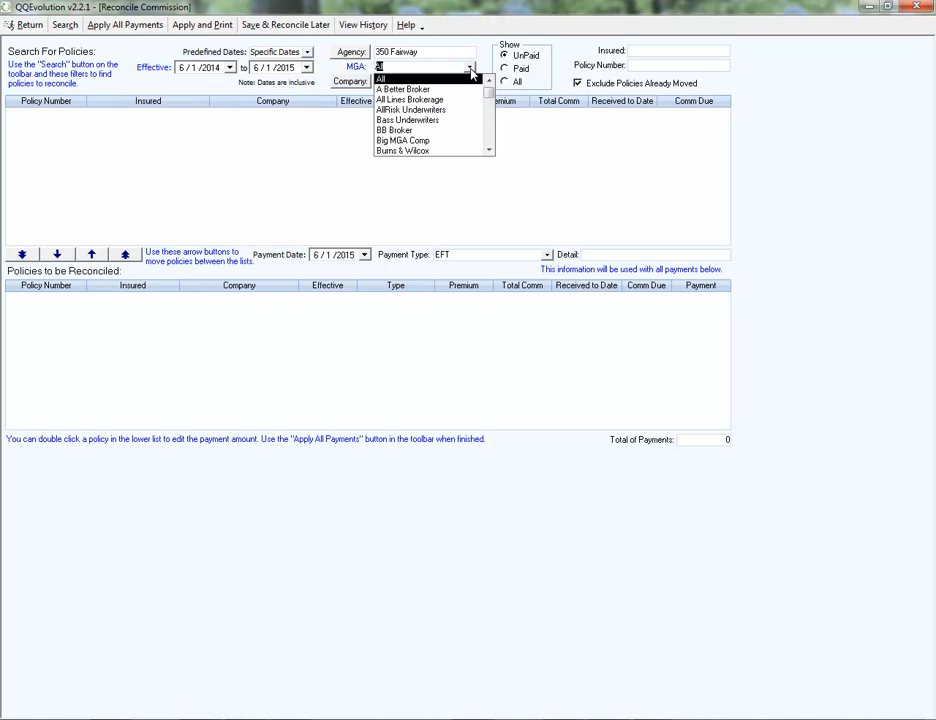
left_click(470, 68)
left_click(470, 84)
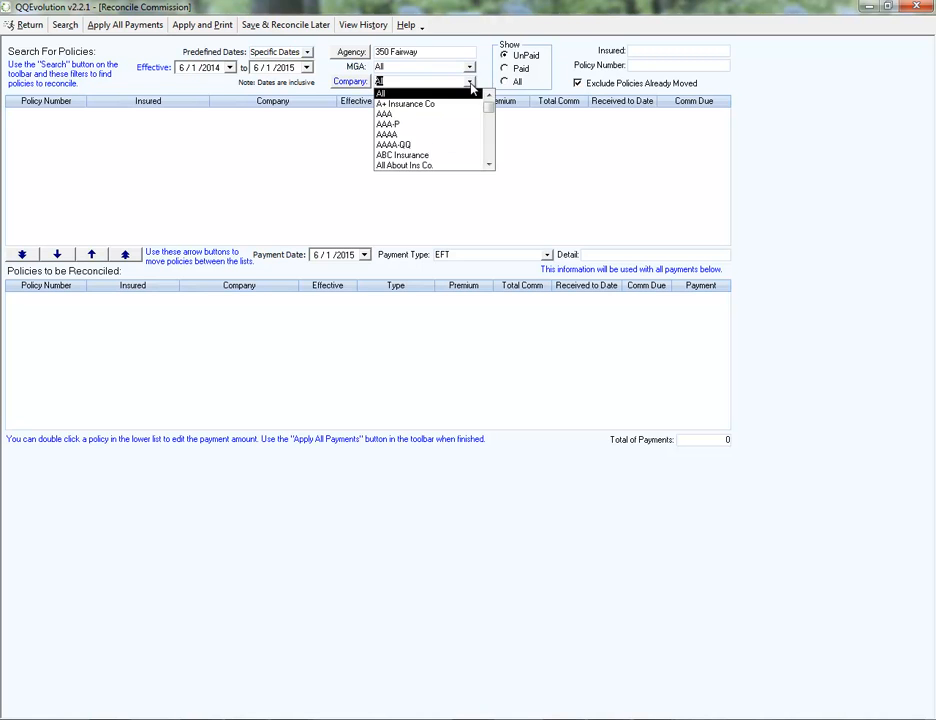
left_click(338, 80)
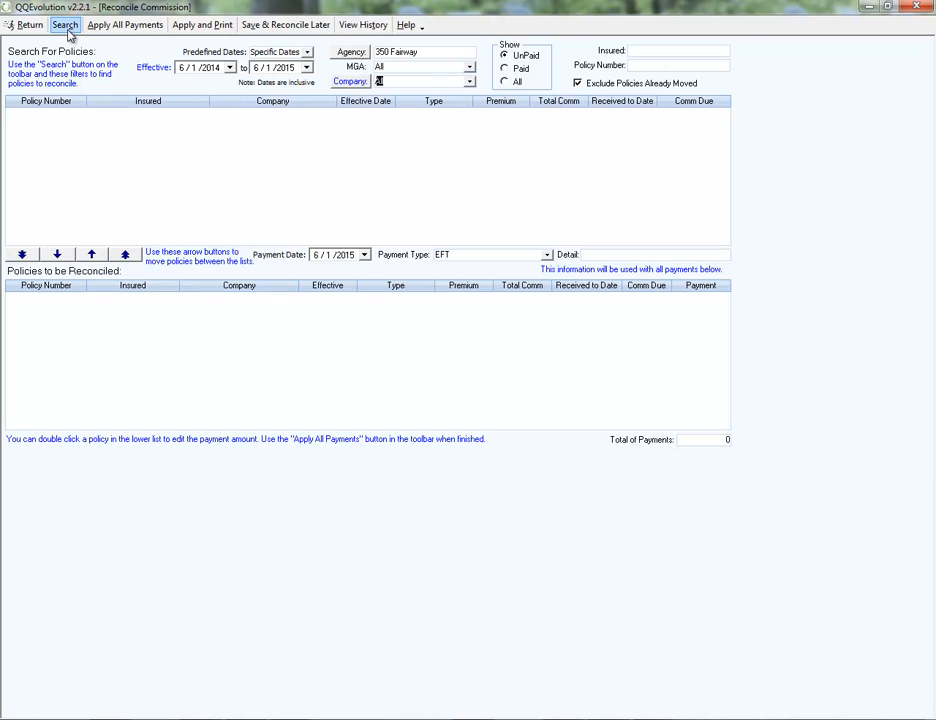
Try the Paid, All and UnPaid policy status filters, leaving Paid selected.
left_click(505, 69)
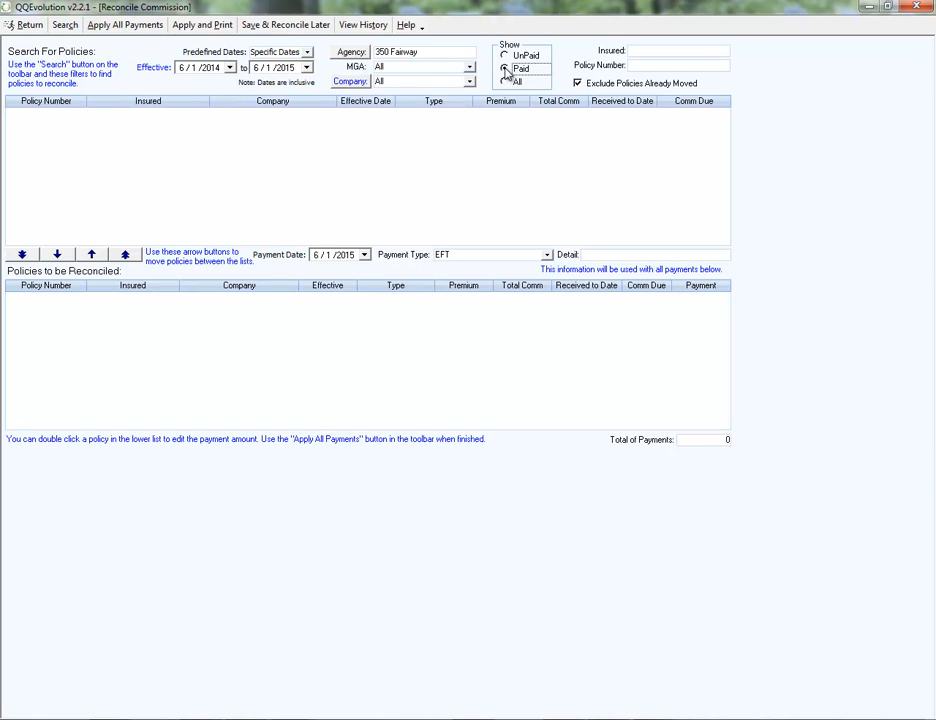
left_click(505, 85)
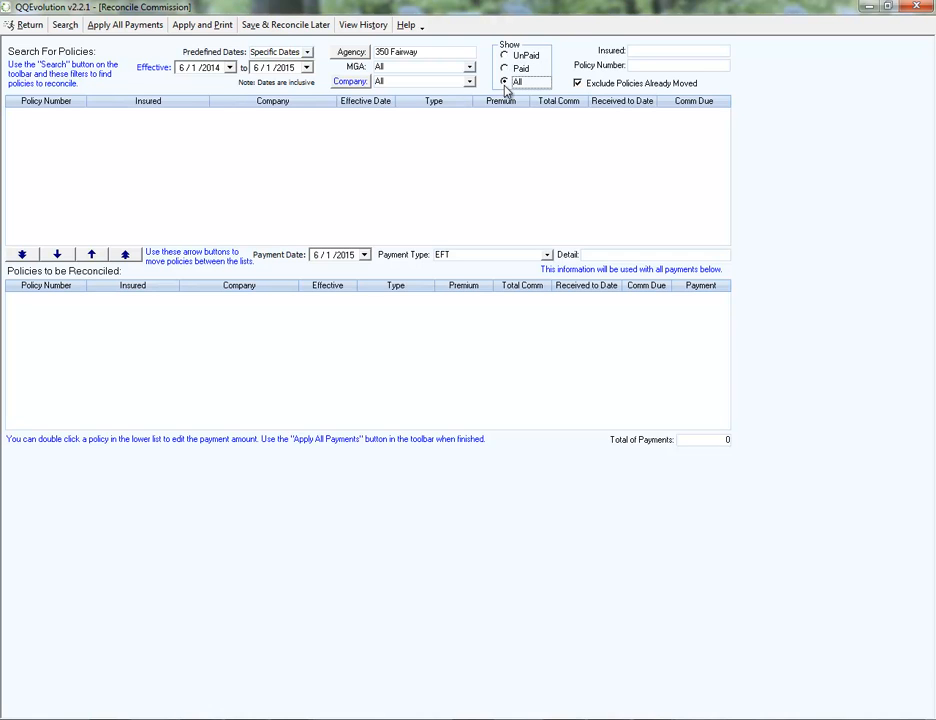
left_click(507, 68)
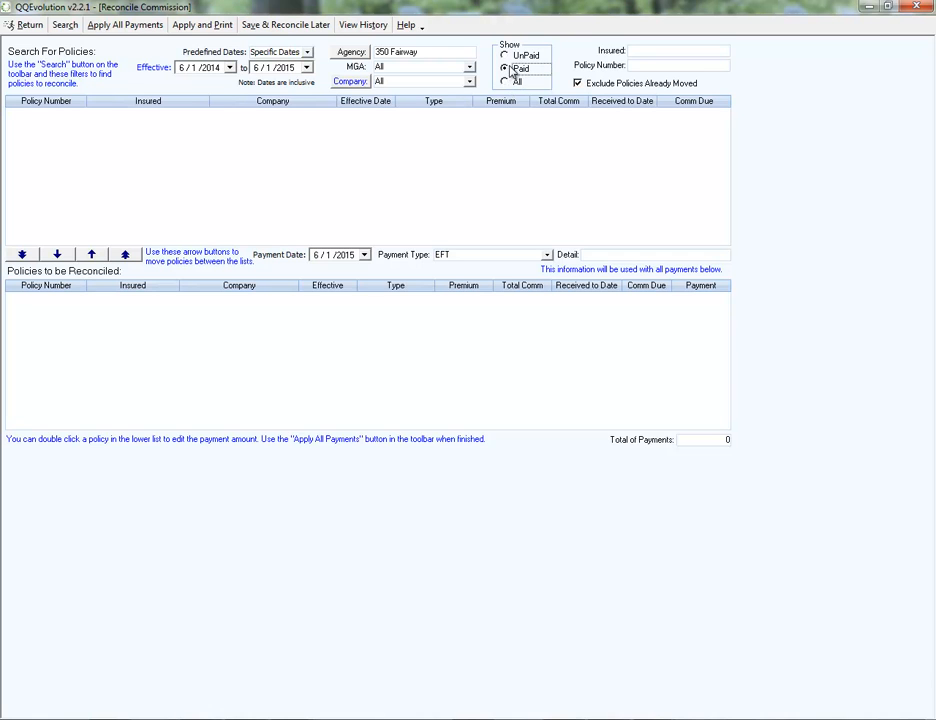
left_click(508, 56)
left_click(505, 69)
left_click(659, 49)
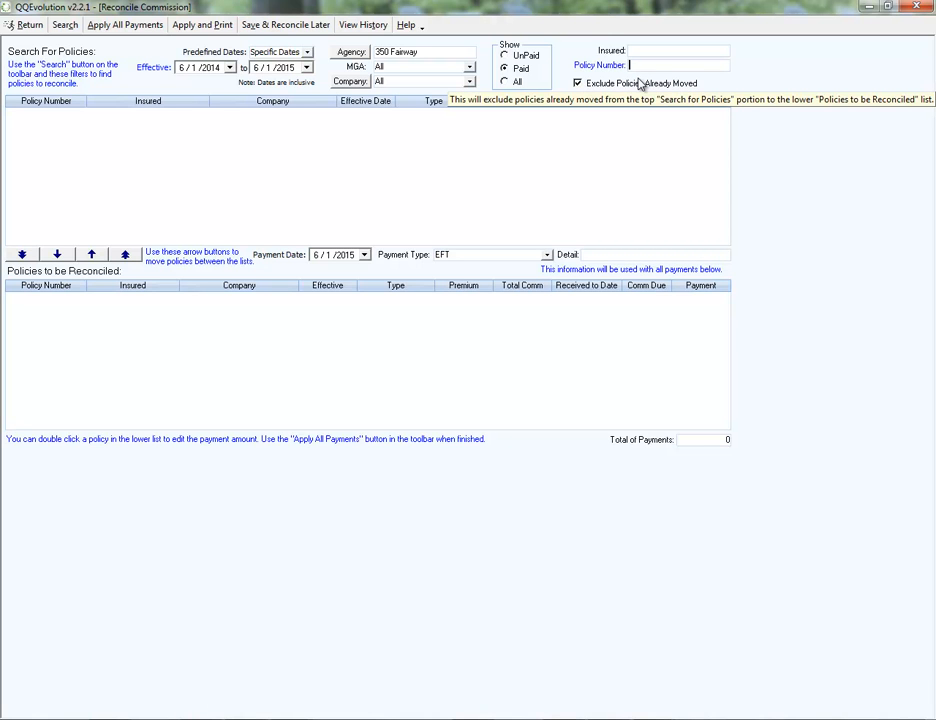
Set the policy search to company AAAA and the predefined date range to All Dates.
left_click(469, 81)
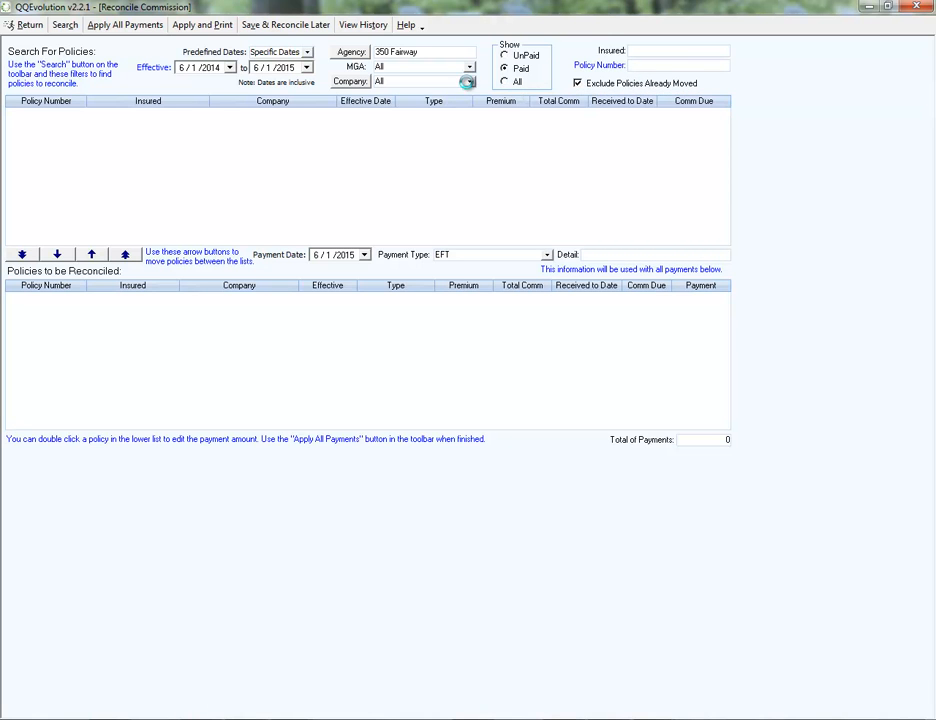
left_click(388, 135)
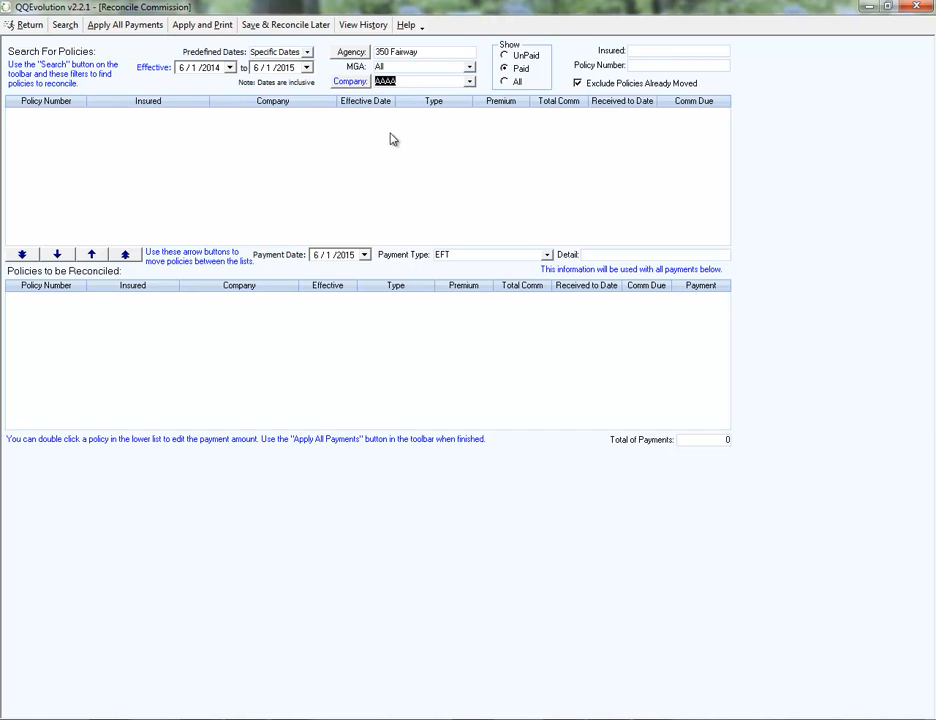
left_click(307, 51)
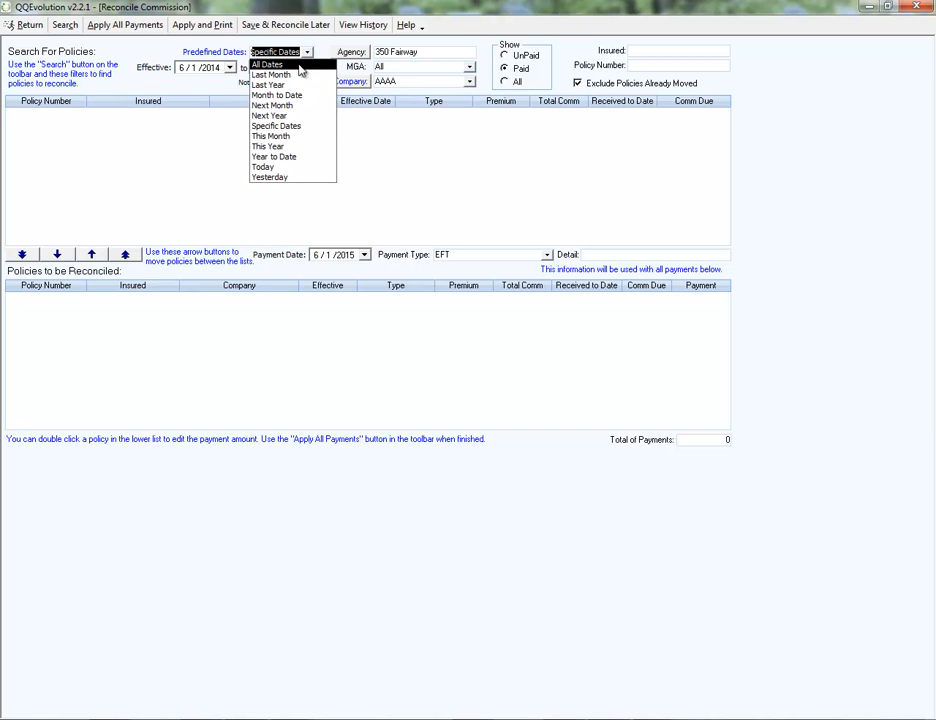
left_click(268, 65)
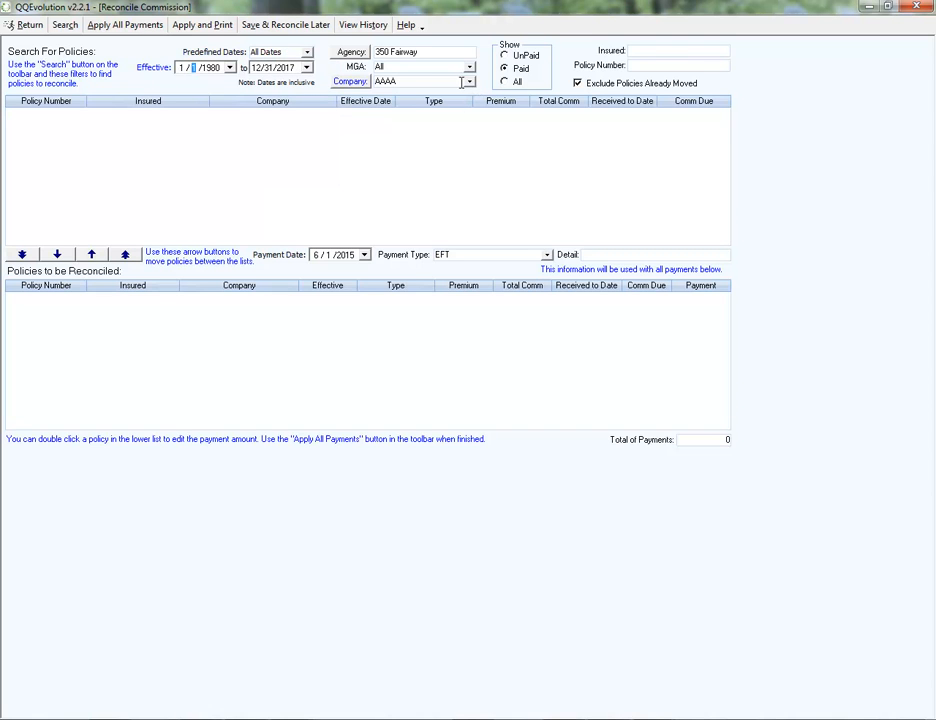
Search for UnPaid policies with the company filter set to All.
left_click(506, 56)
left_click(469, 81)
scroll(491, 111, "up", 2)
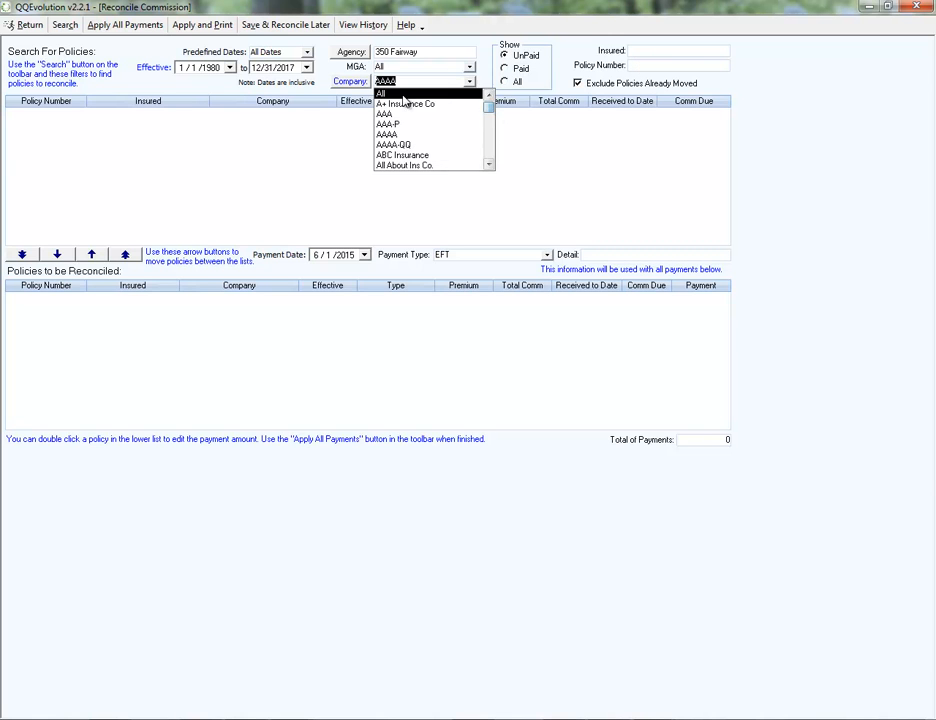
left_click(405, 93)
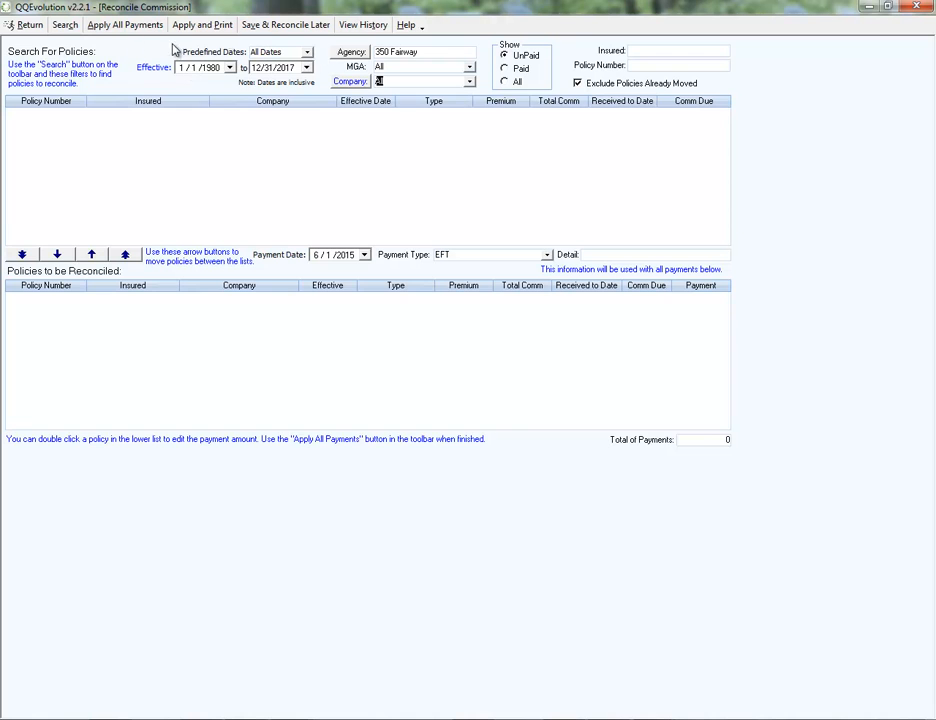
left_click(65, 27)
Narrow the policy search to the company Travelers and run it again.
left_click(470, 82)
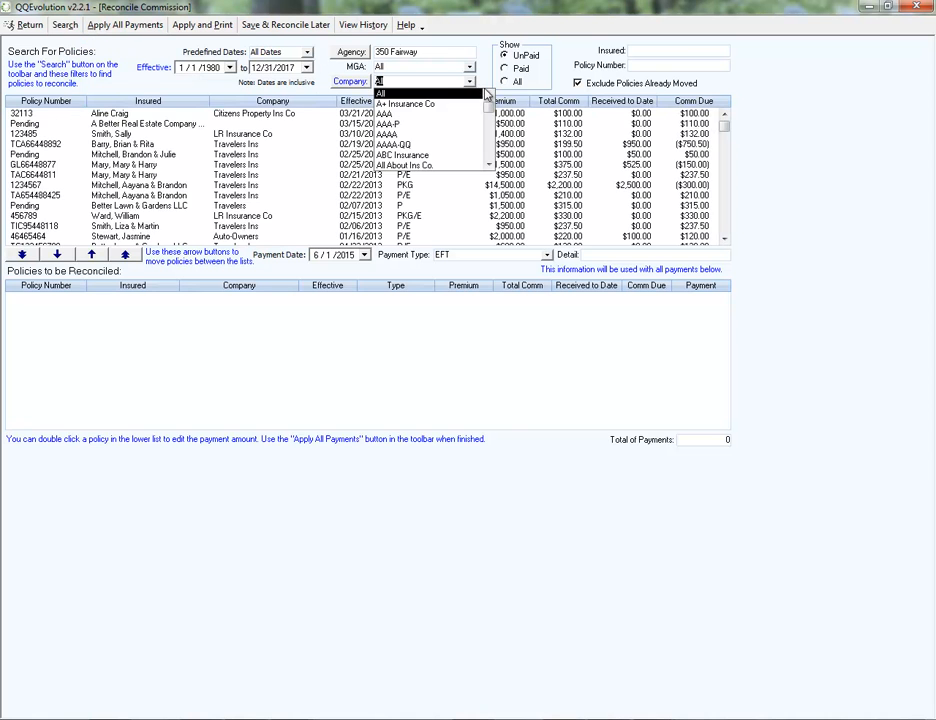
left_click_drag(491, 107, 491, 154)
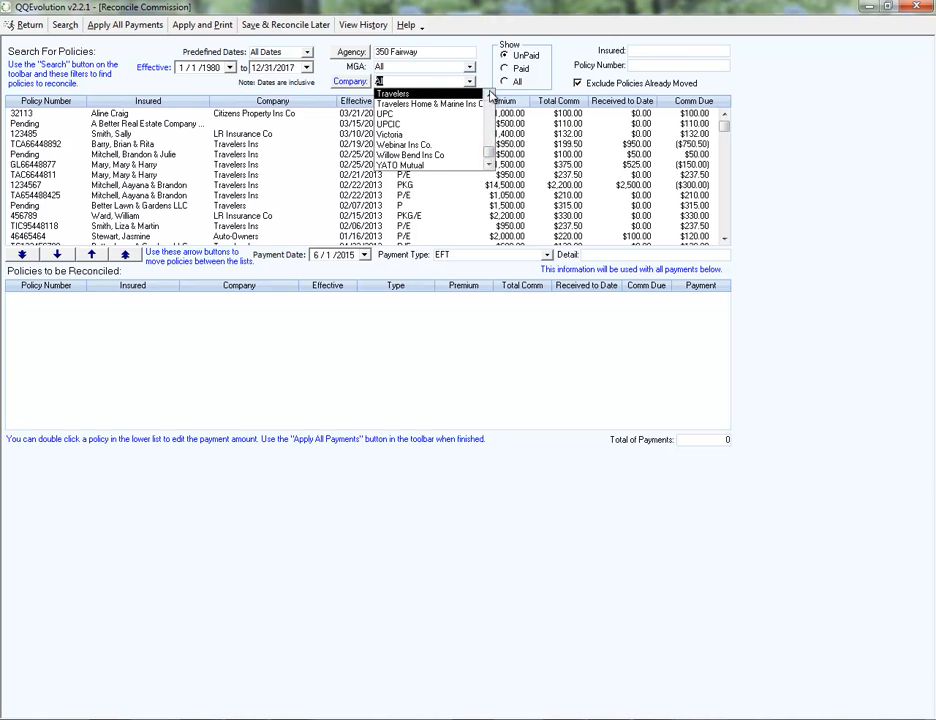
left_click(489, 96)
left_click(489, 96)
left_click(489, 96)
left_click(399, 164)
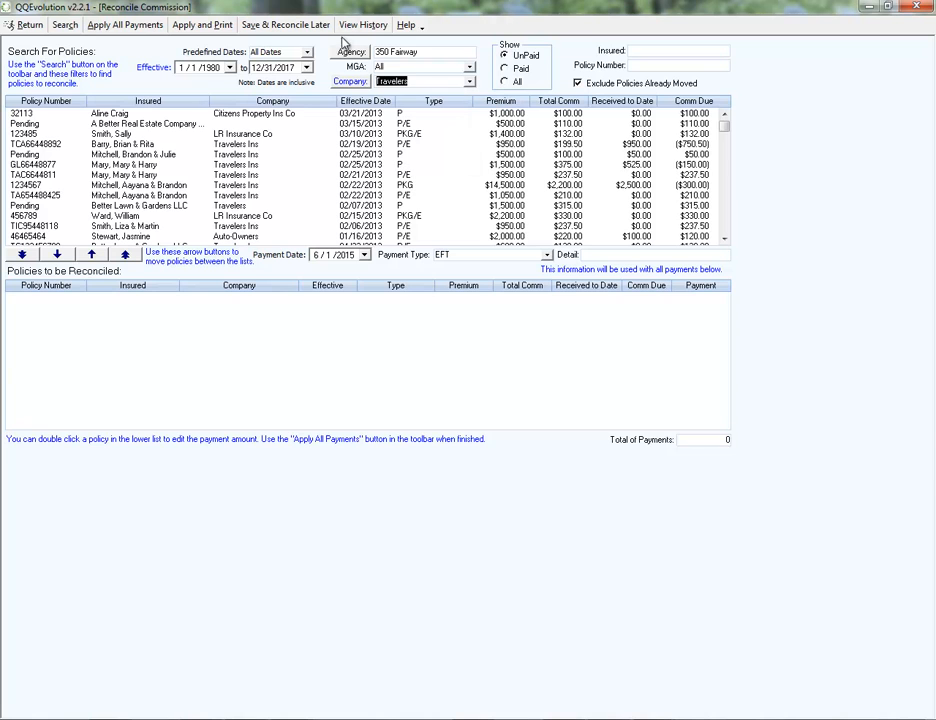
left_click(65, 26)
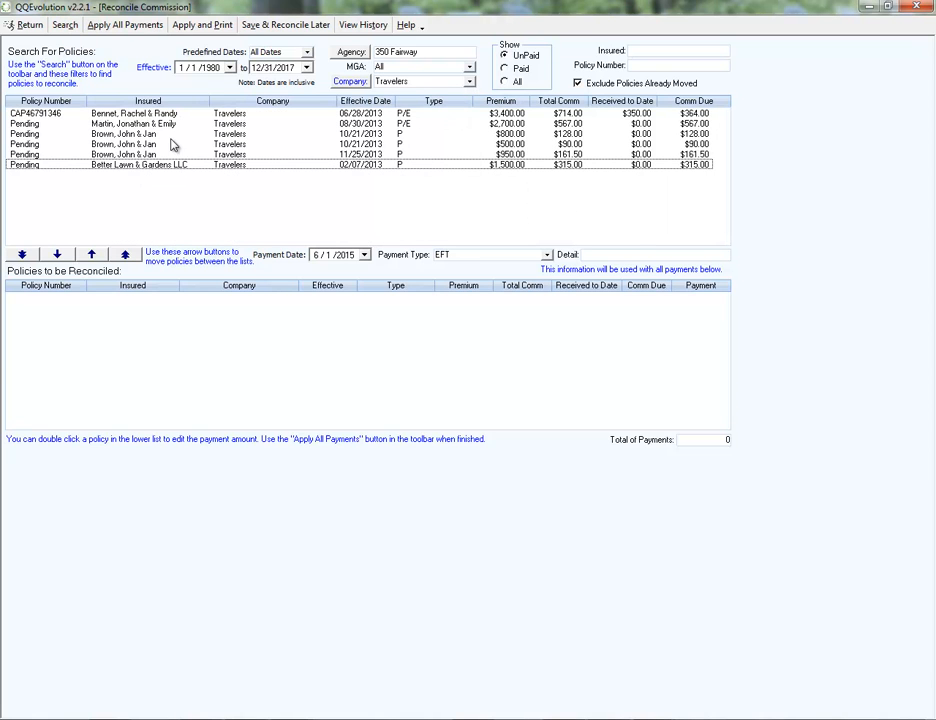
Examine the effective dates and commission due on the first and third Travelers policies in the search results.
left_click(380, 117)
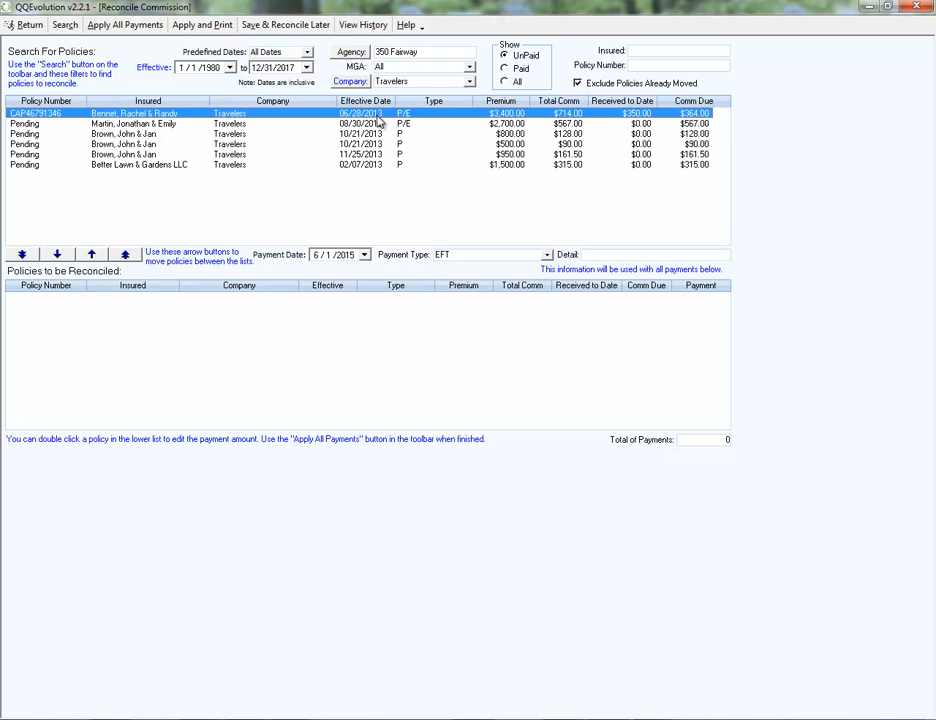
left_click(359, 133)
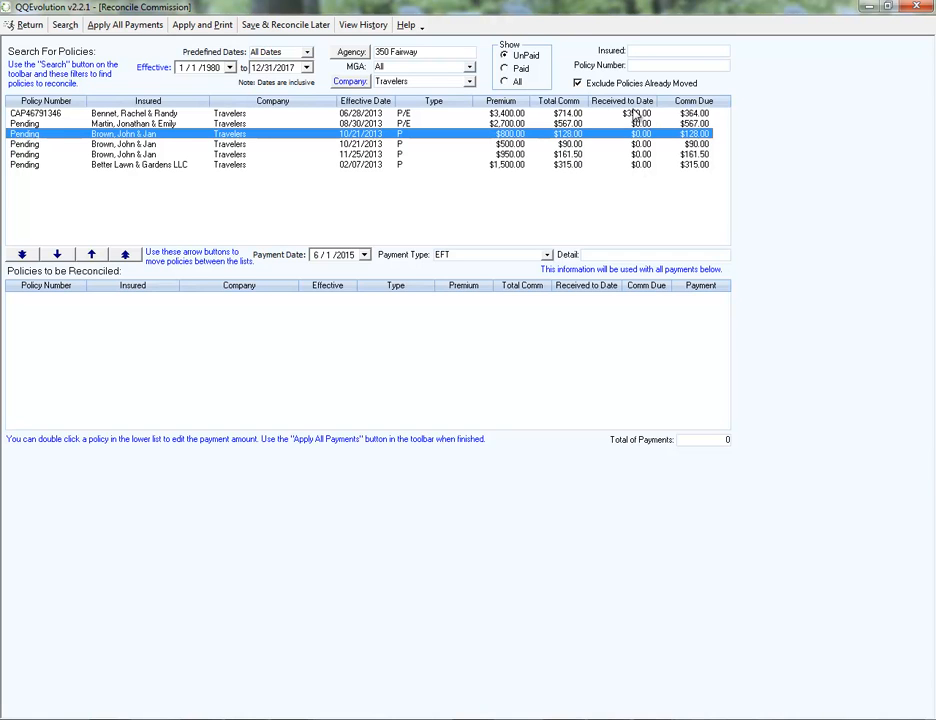
left_click(696, 114)
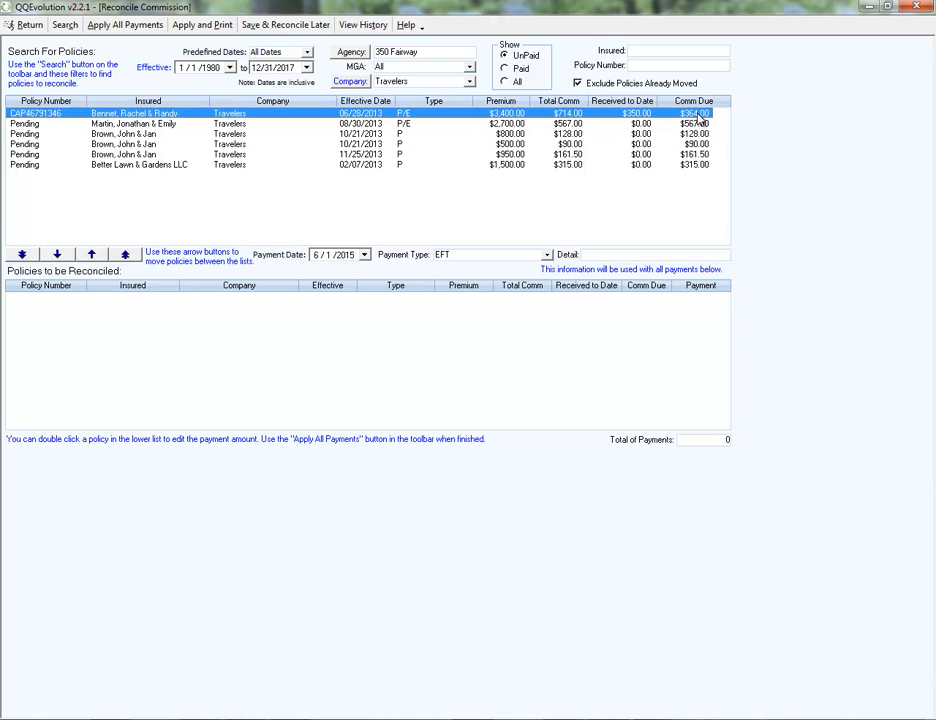
Enter a $150.00 payment for the Travelers policy effective 06/28/2013, then reopen the payment for review and accept it.
double_click(598, 117)
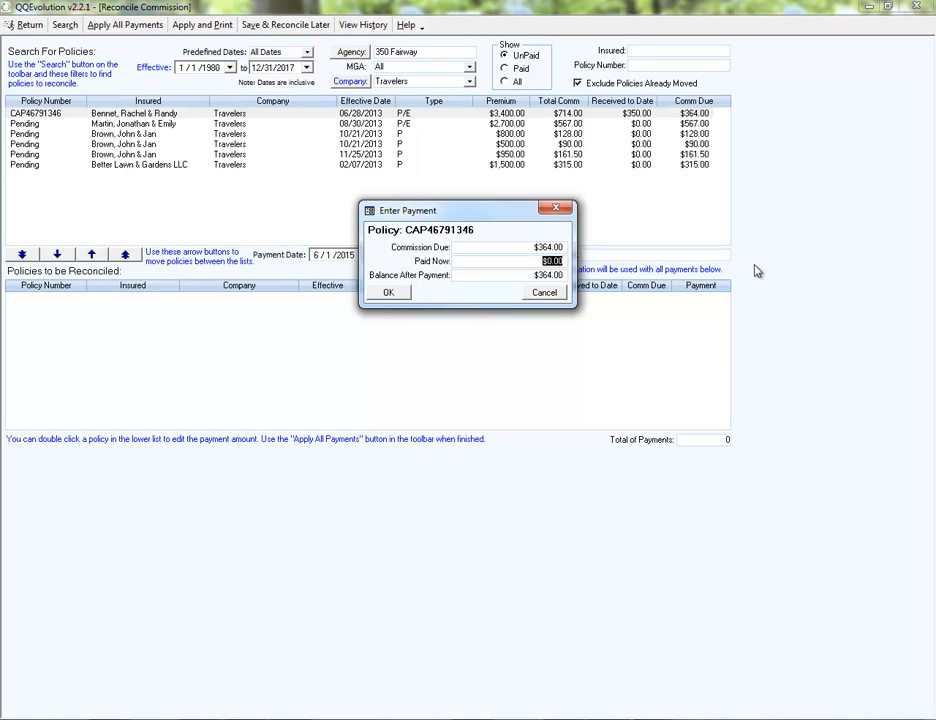
type("150")
left_click(389, 292)
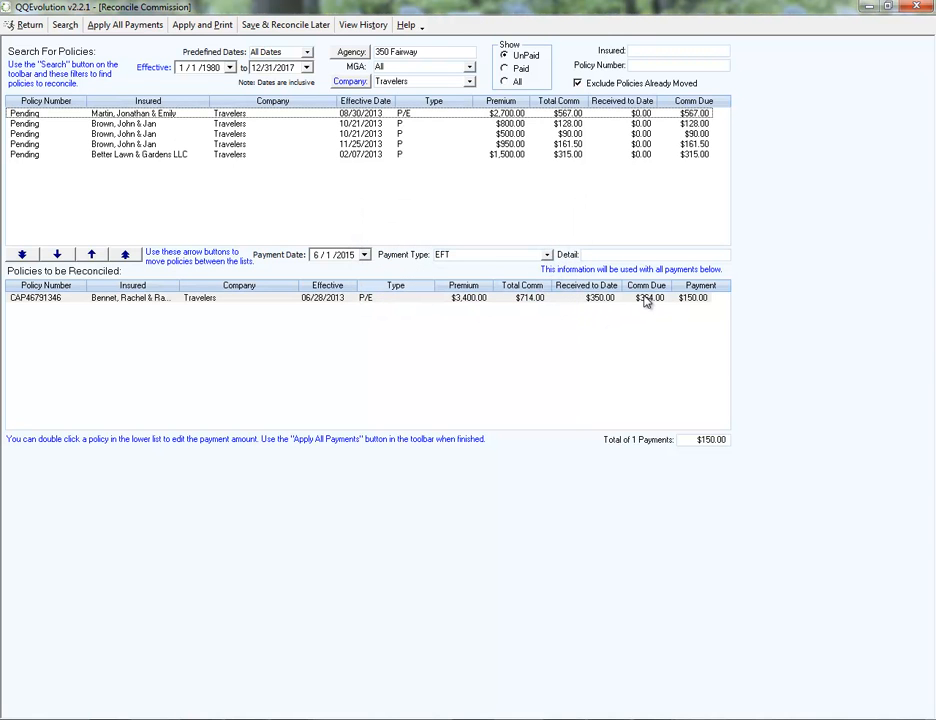
double_click(647, 299)
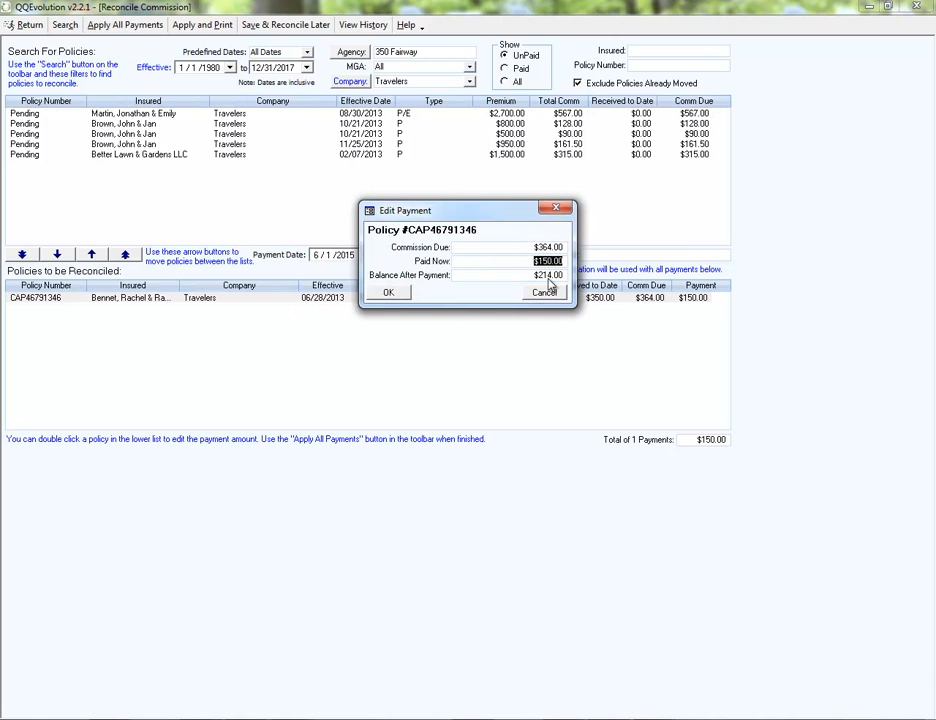
left_click(389, 292)
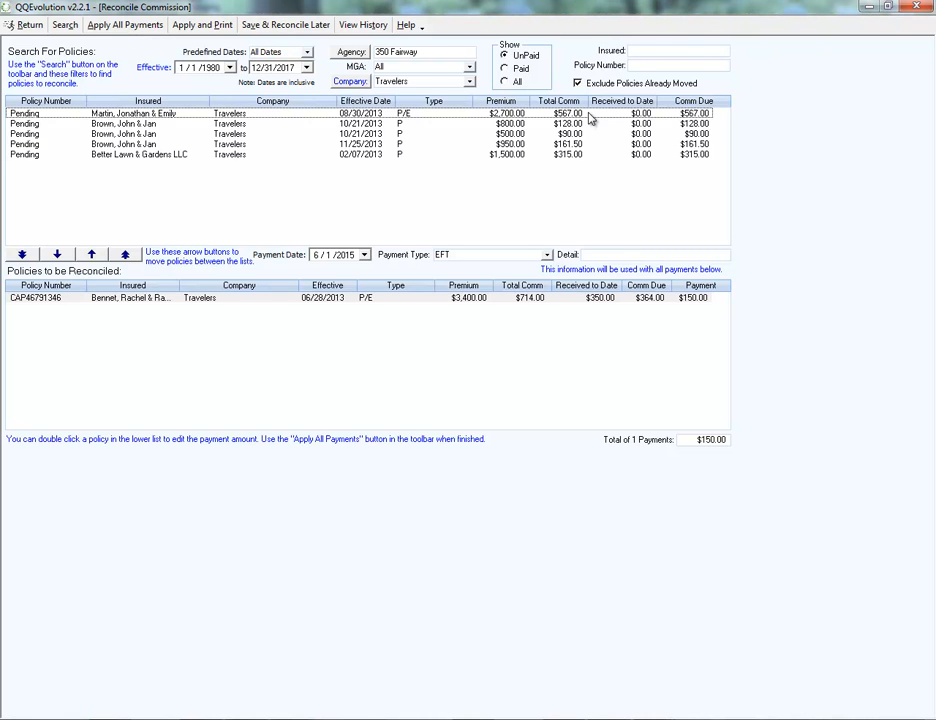
Add the Travelers policy effective 08/30/2013 to the reconciliation with a payment of $567.00.
double_click(589, 114)
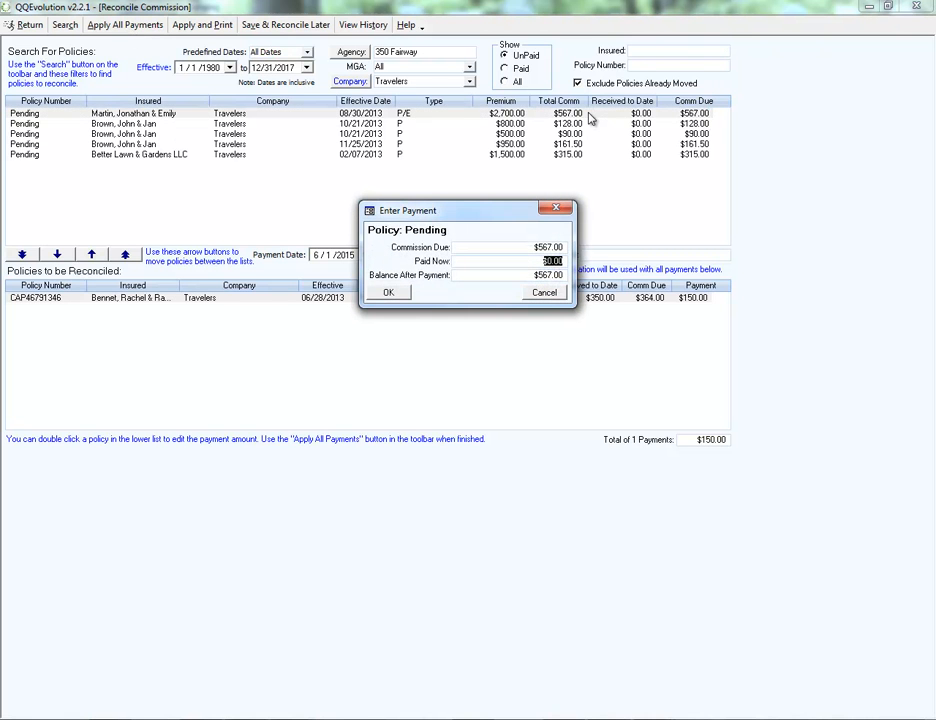
type("567")
left_click(392, 293)
Add the two policies effective 10/21/2013, paying $100.00 on the $800.00 premium policy and $45.00 on the $500.00 premium policy.
double_click(618, 115)
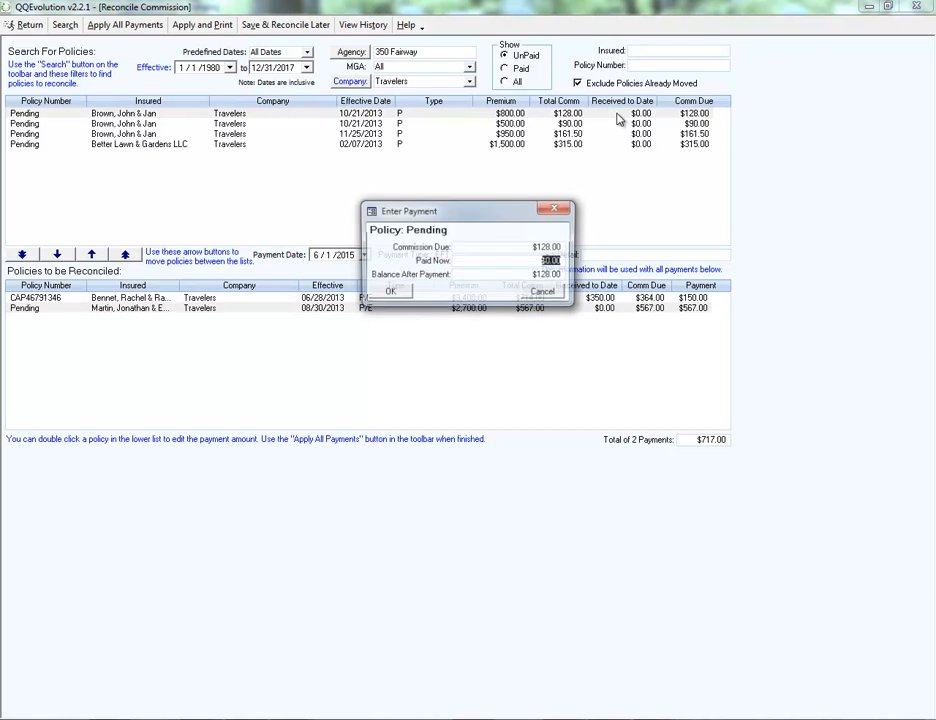
type("100")
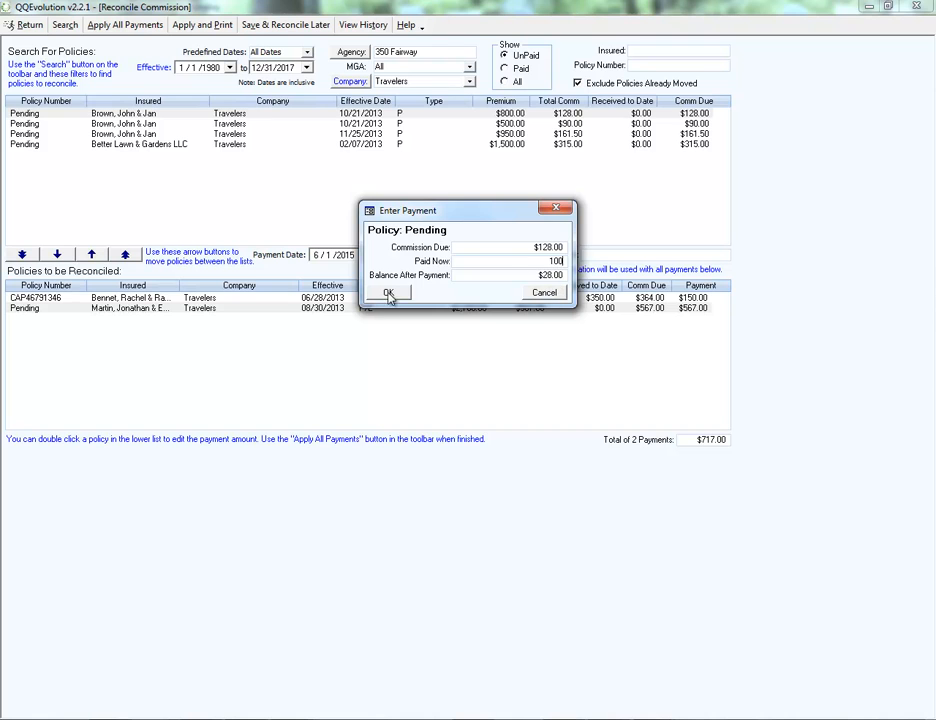
left_click(388, 293)
double_click(648, 114)
type("45")
left_click(390, 293)
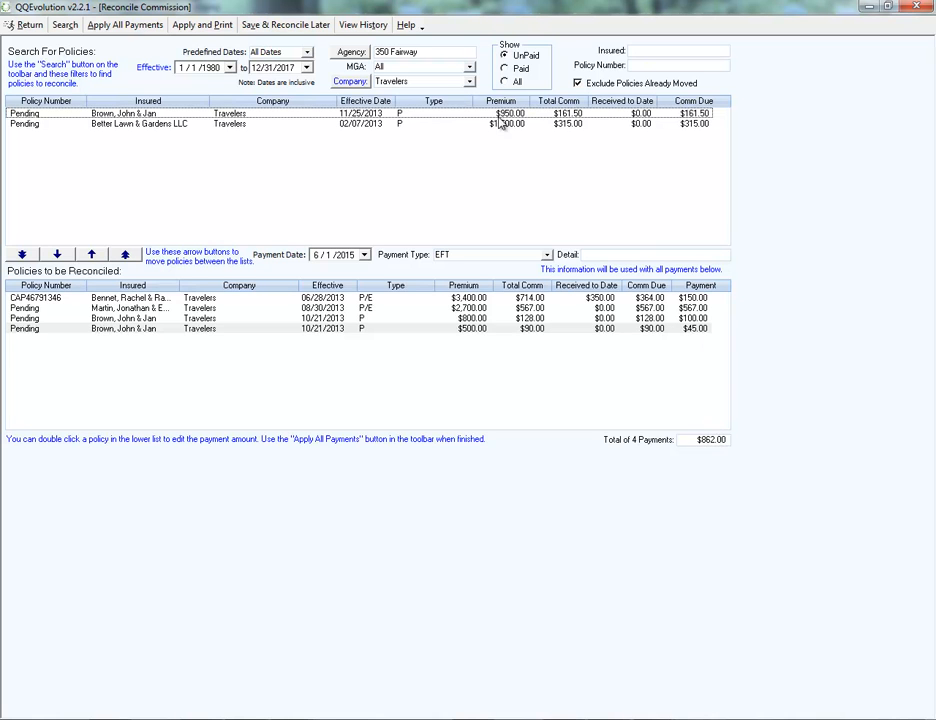
Remove the policy effective 06/28/2013 from the policies to be reconciled and add it back with a negative payment of $50.00.
left_click(588, 298)
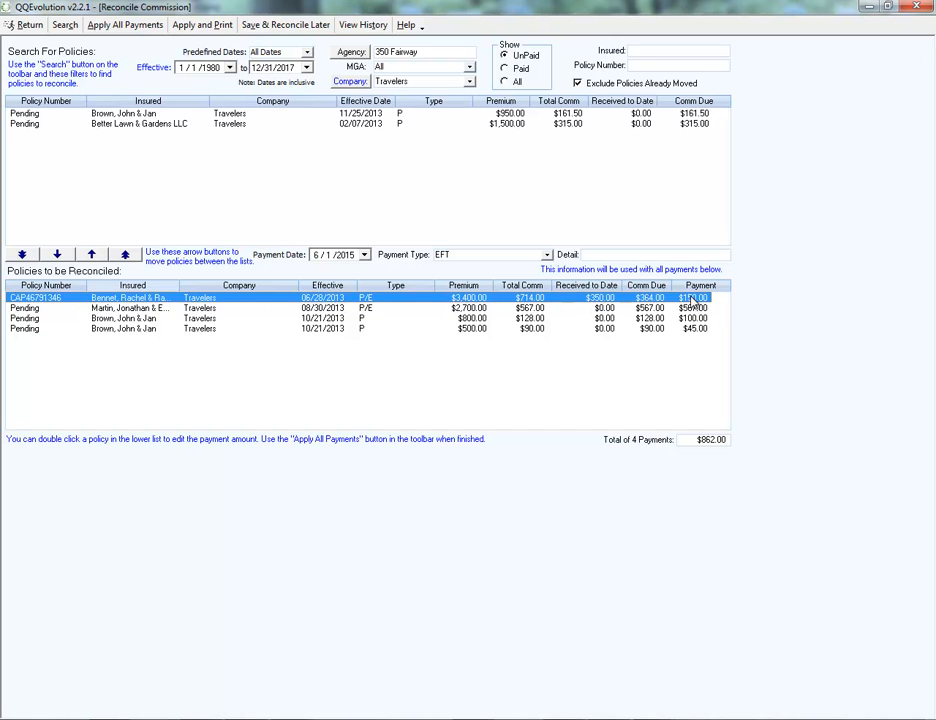
left_click(92, 255)
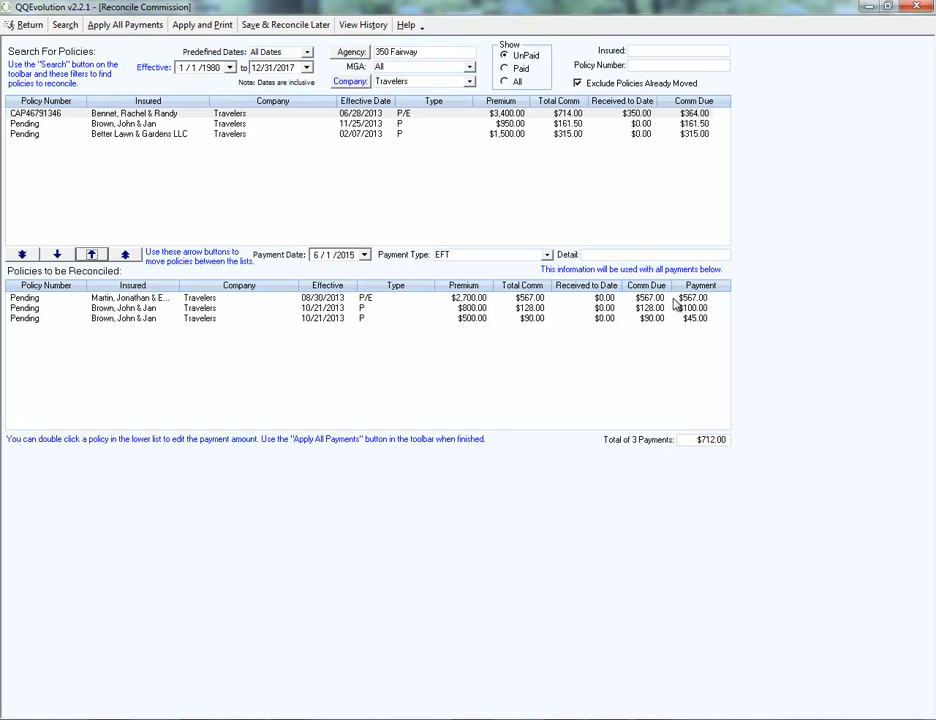
left_click(127, 116)
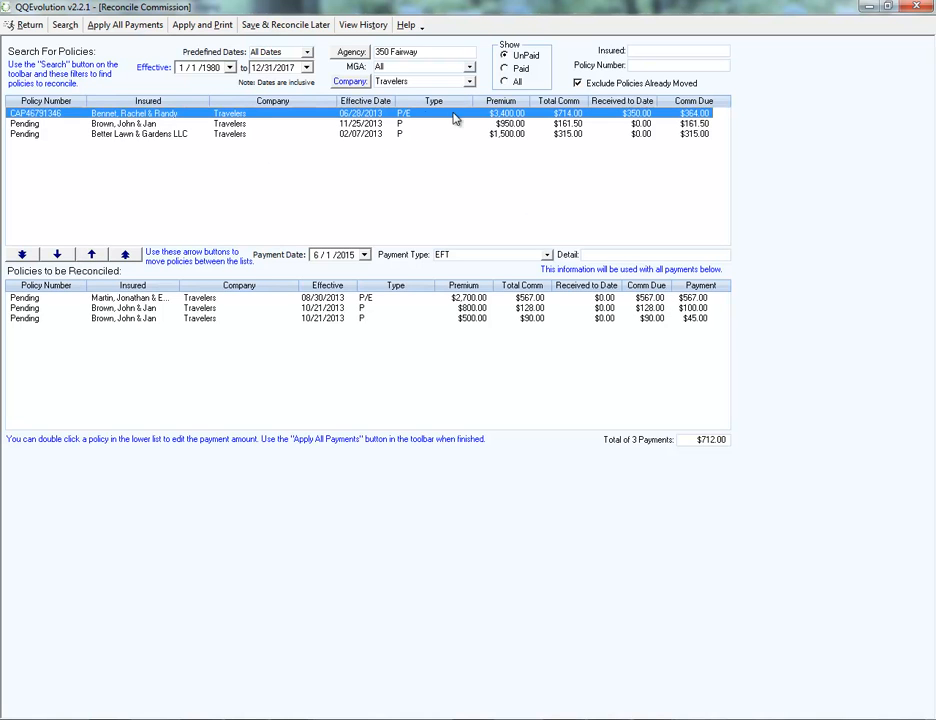
double_click(655, 118)
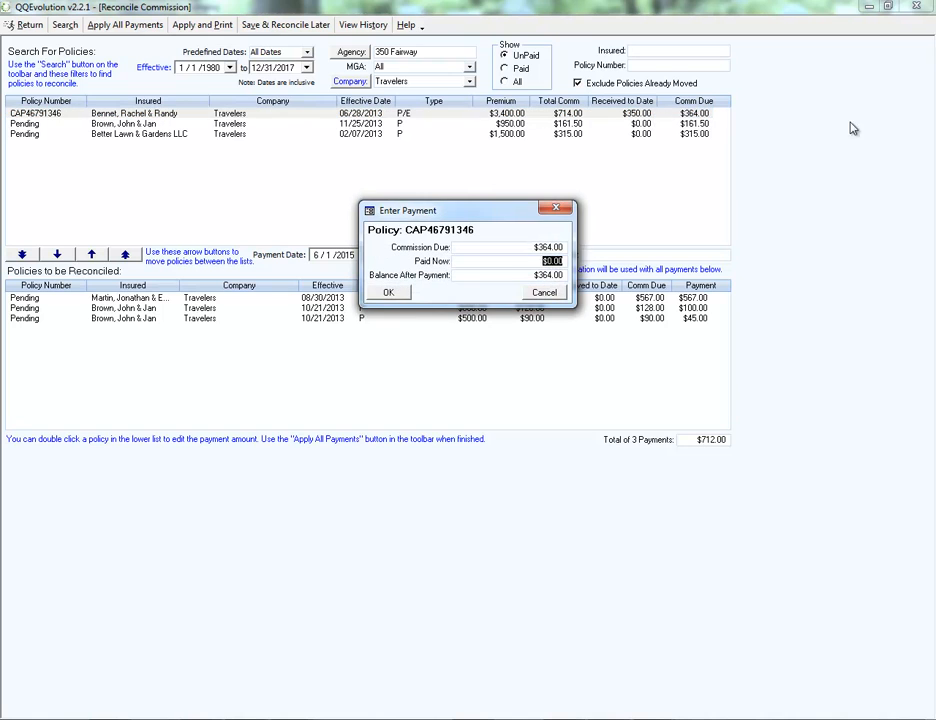
key("BackSpace")
left_click(391, 297)
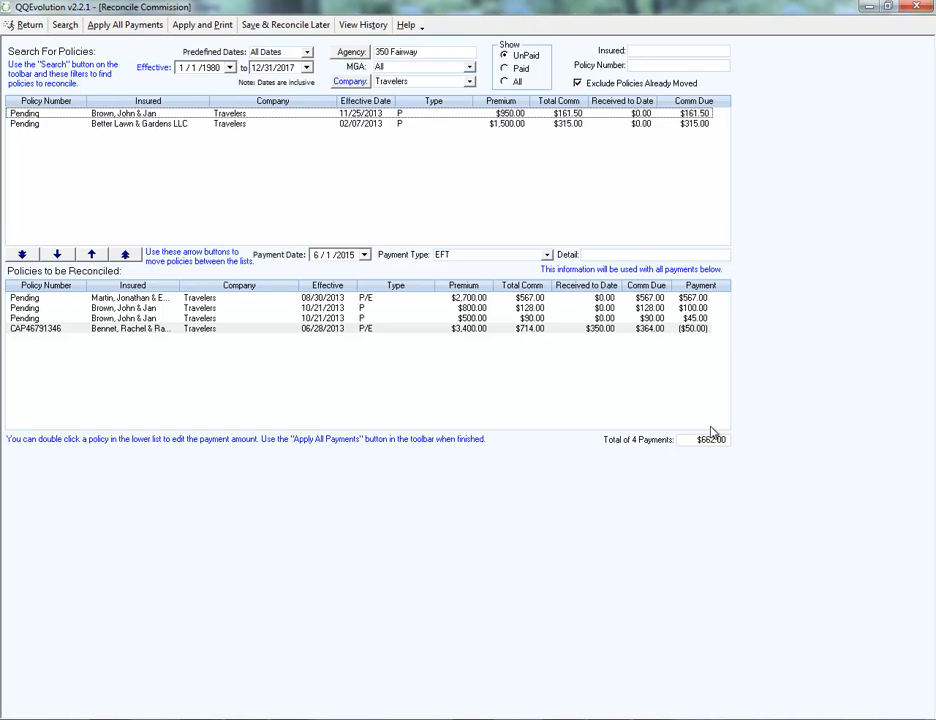
Review the 06/28/2013 policy's payment entry and the reconciliation's payment date, payment type options and detail field.
double_click(646, 334)
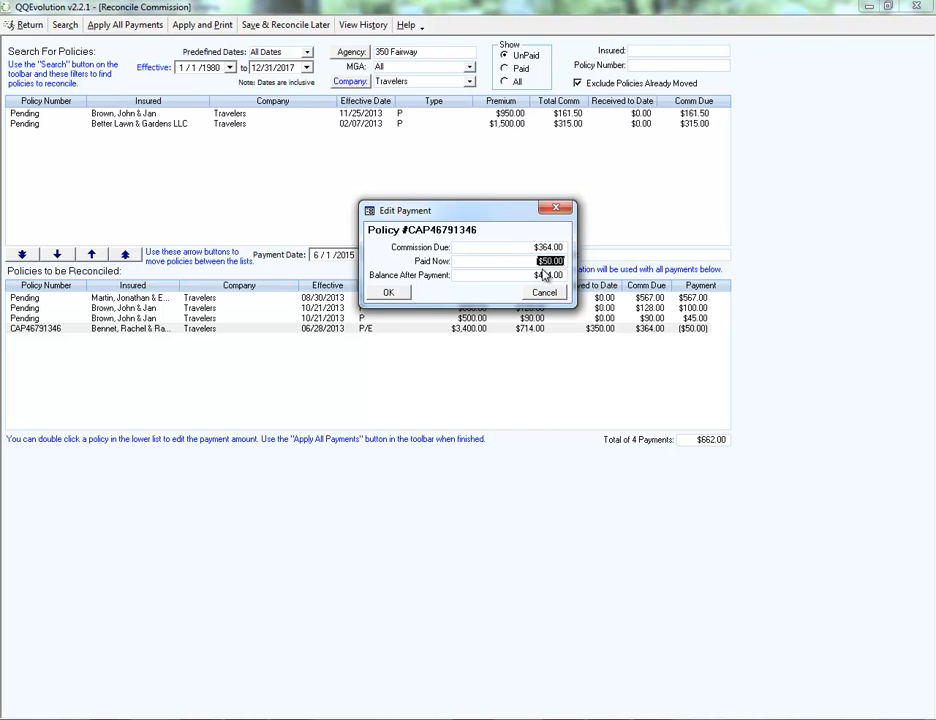
left_click(543, 294)
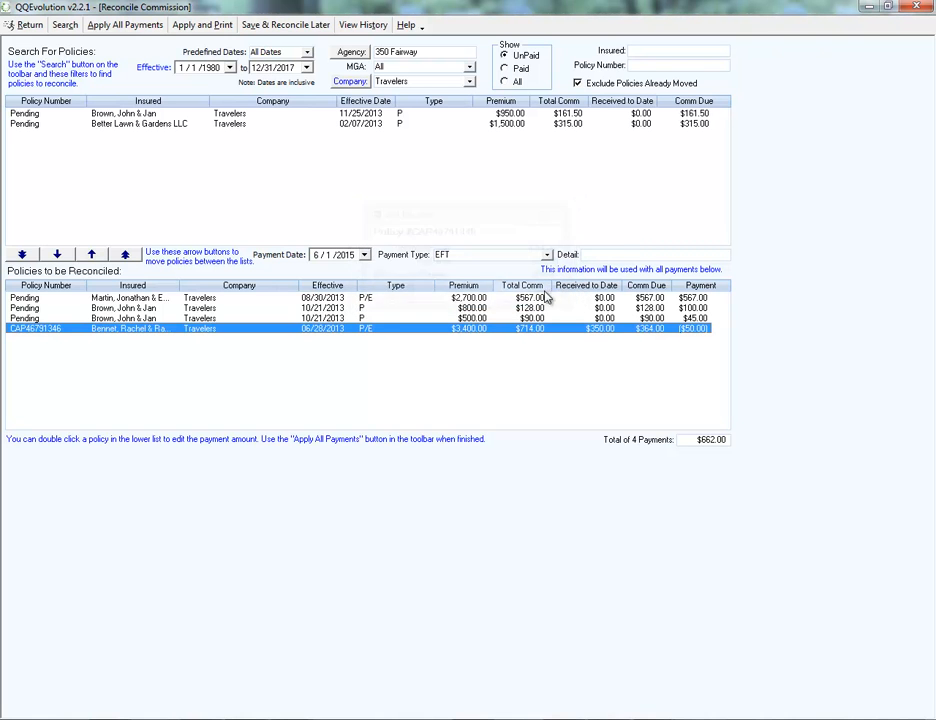
left_click(322, 256)
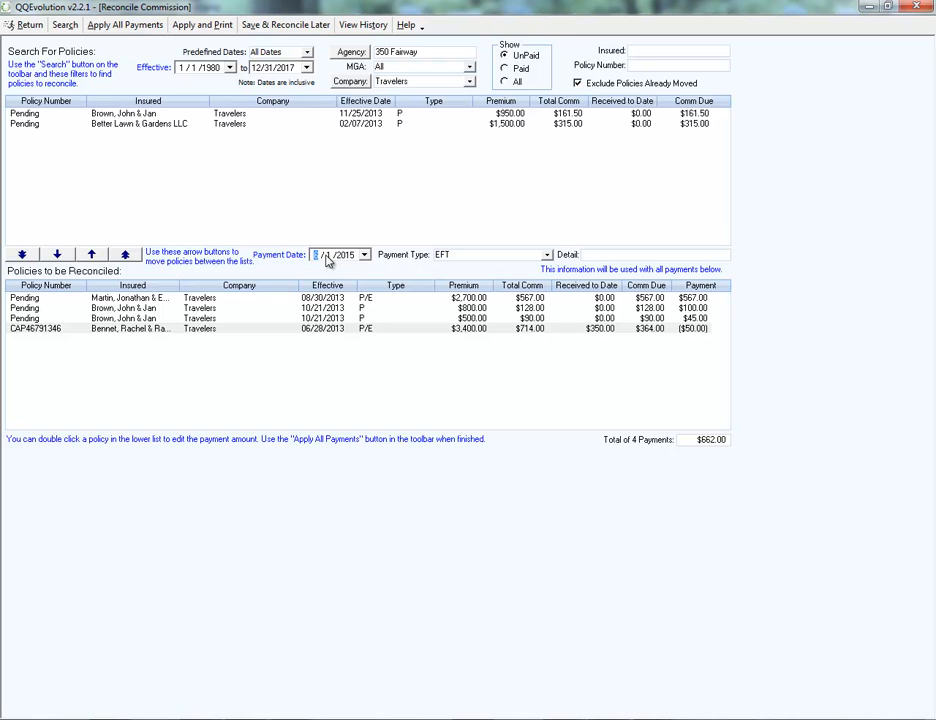
left_click(547, 255)
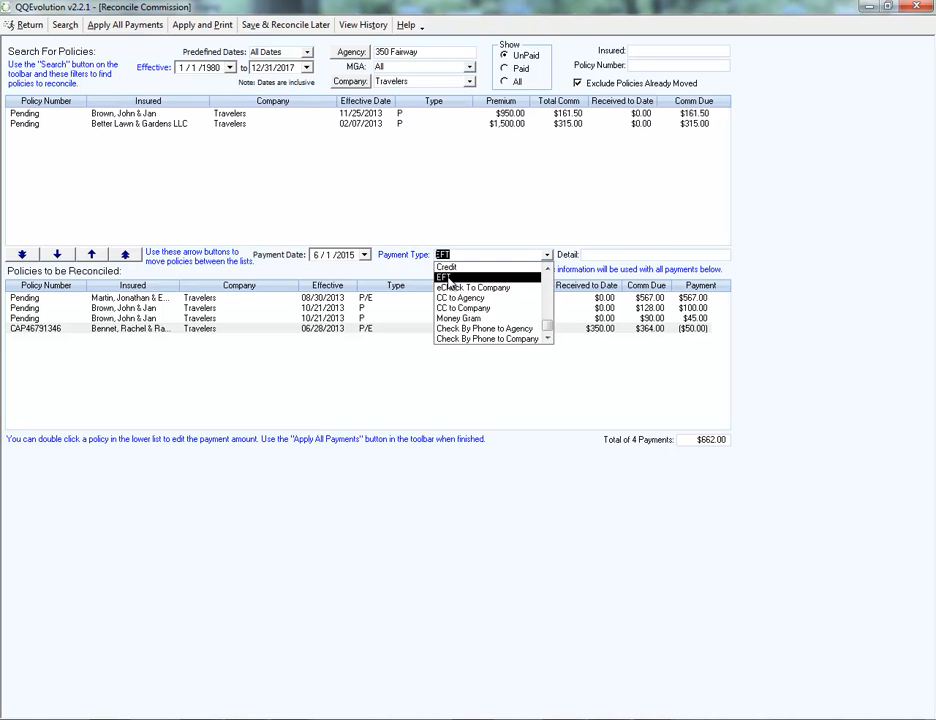
scroll(455, 285, "up", 3)
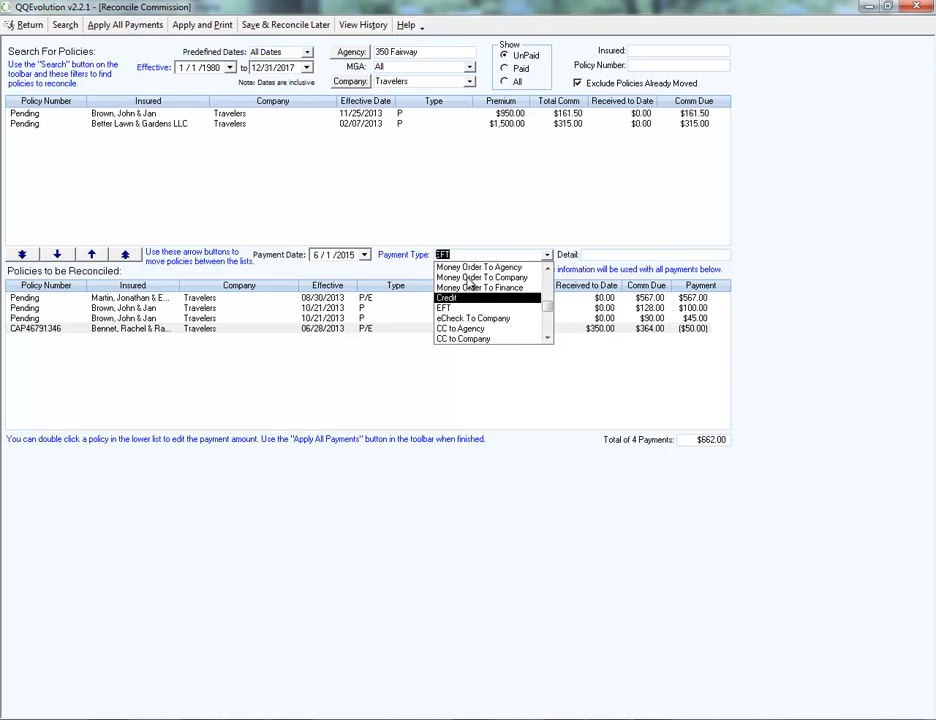
left_click(389, 114)
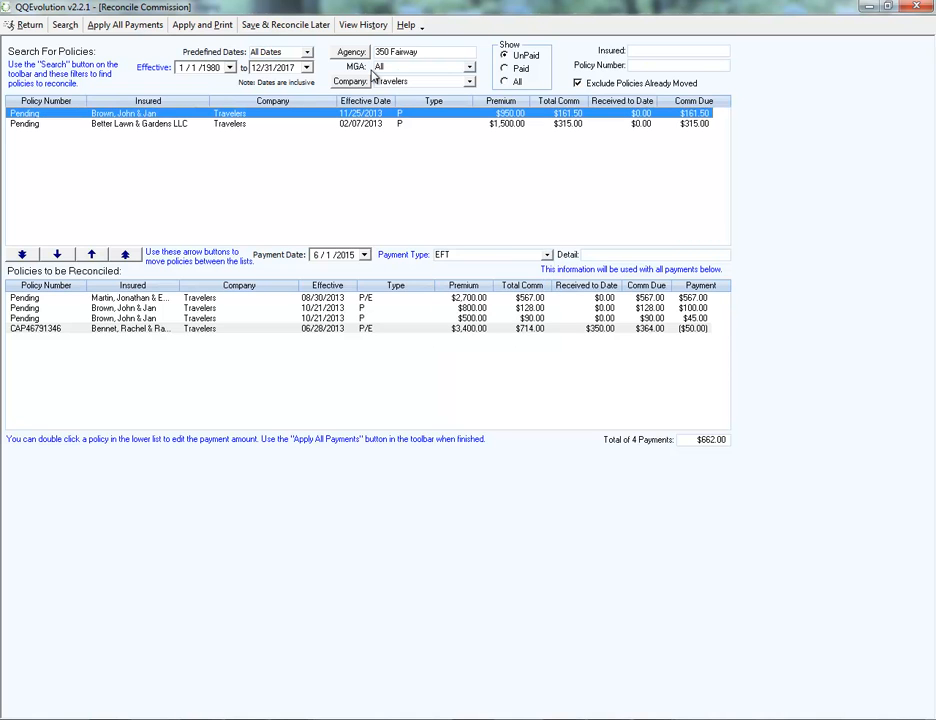
left_click(601, 254)
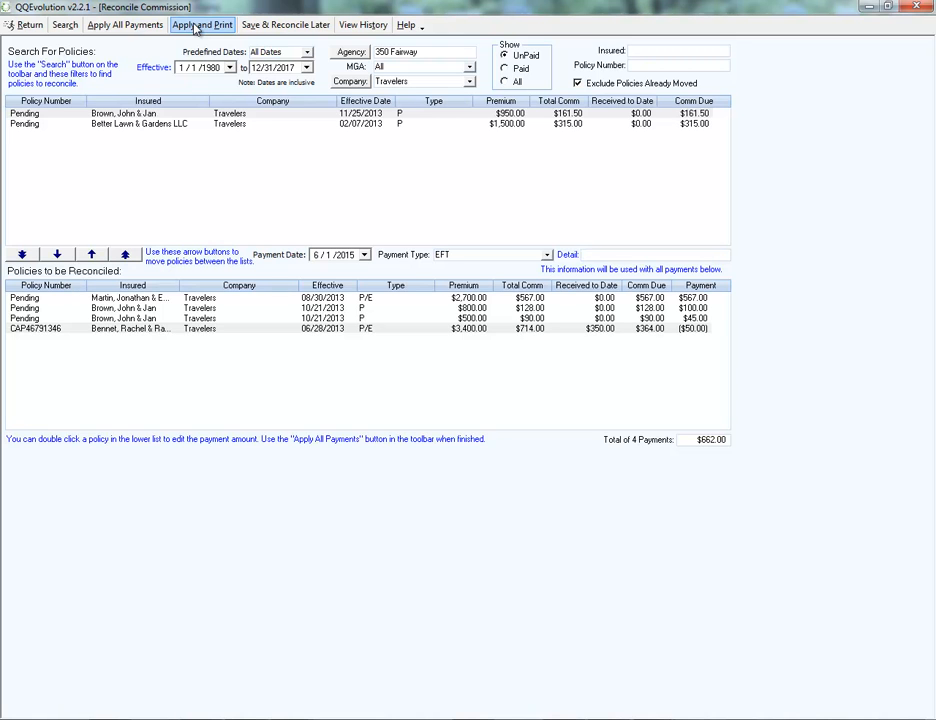
Save the reconciliation for later with the note "finish this today!" and reopen it from the open Travelers entry.
left_click(270, 30)
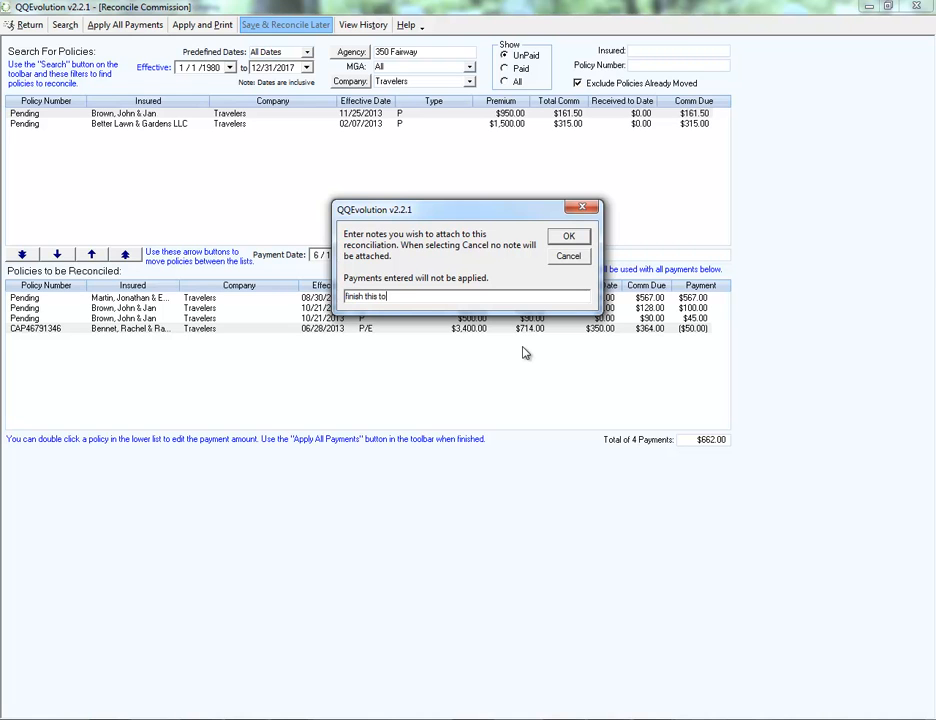
left_click(564, 236)
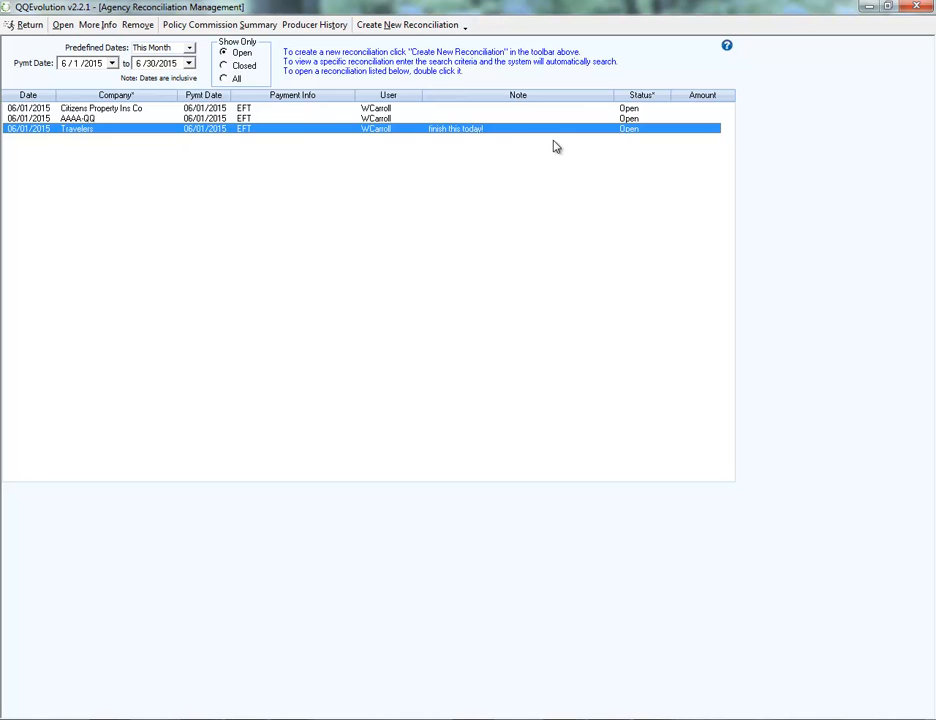
left_click(378, 109)
left_click(382, 118)
left_click(388, 131)
double_click(386, 132)
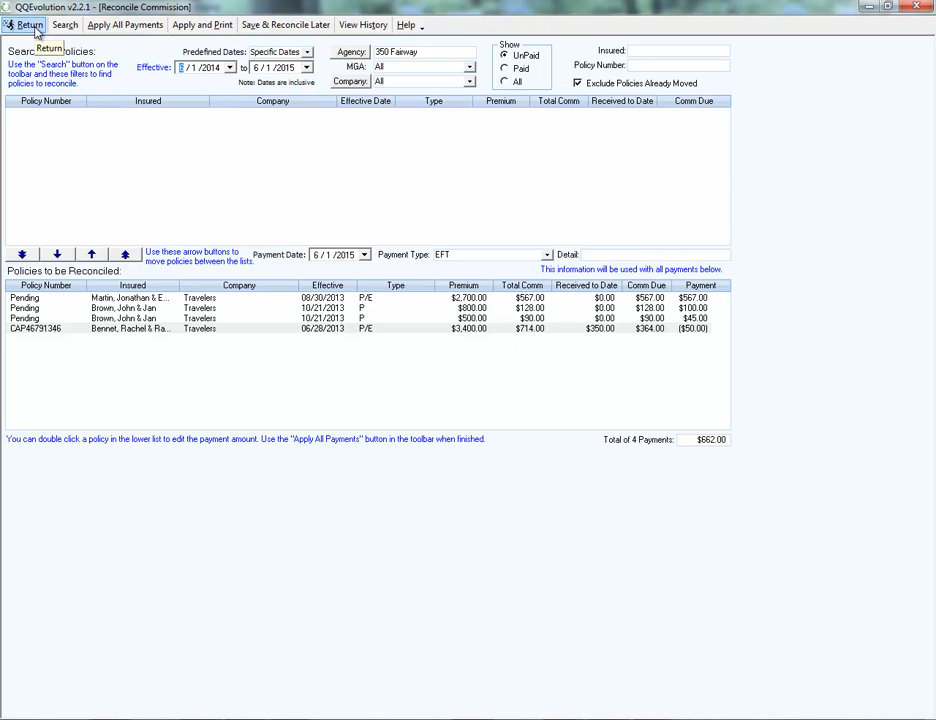
Save the Travelers reconciliation for later once more with its existing note and open it again.
left_click(270, 26)
left_click(563, 237)
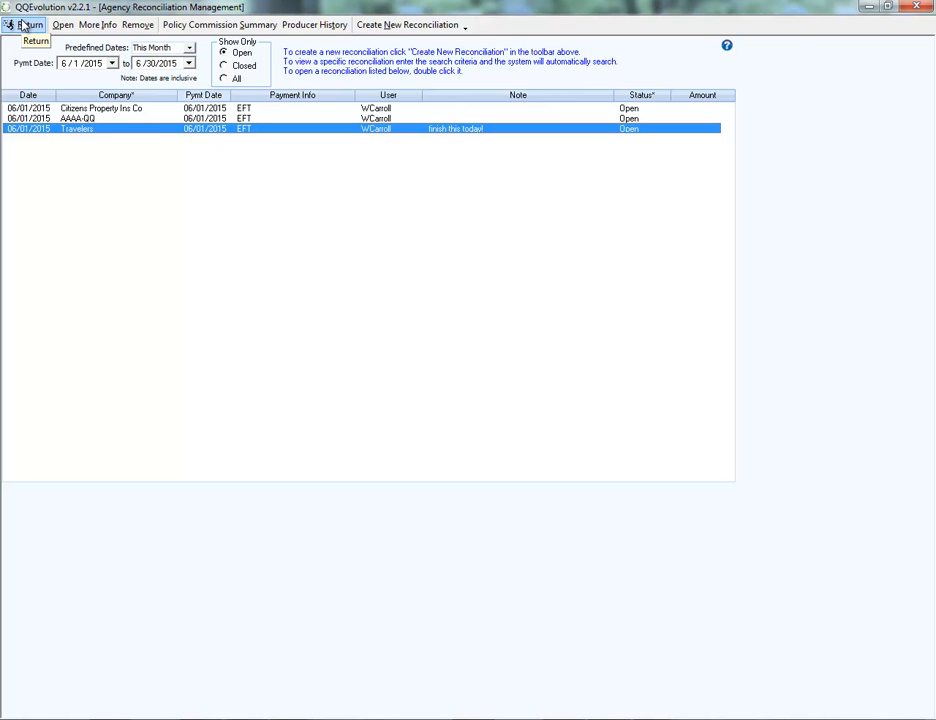
double_click(443, 134)
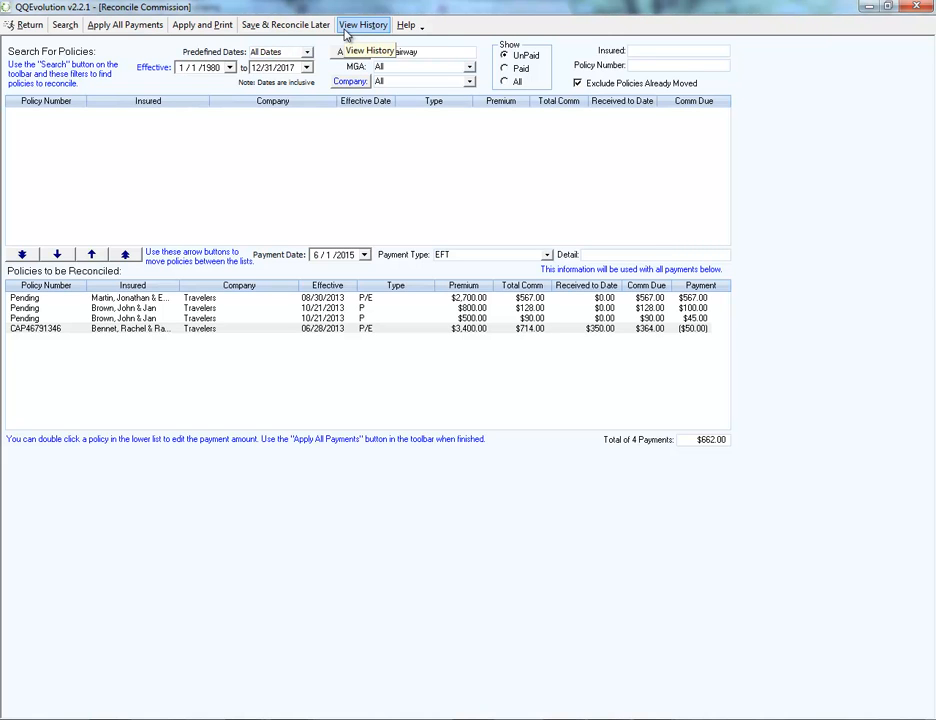
Sort the policies to be reconciled by effective date and view the commission history of the policy effective 08/30/2013.
left_click(327, 290)
left_click(314, 311)
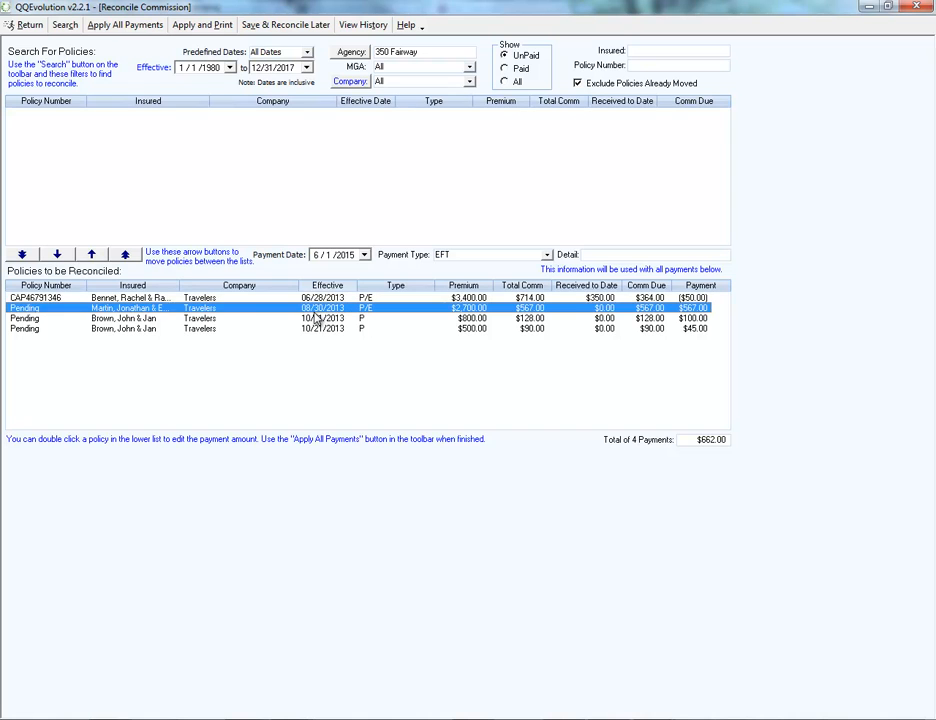
left_click(360, 26)
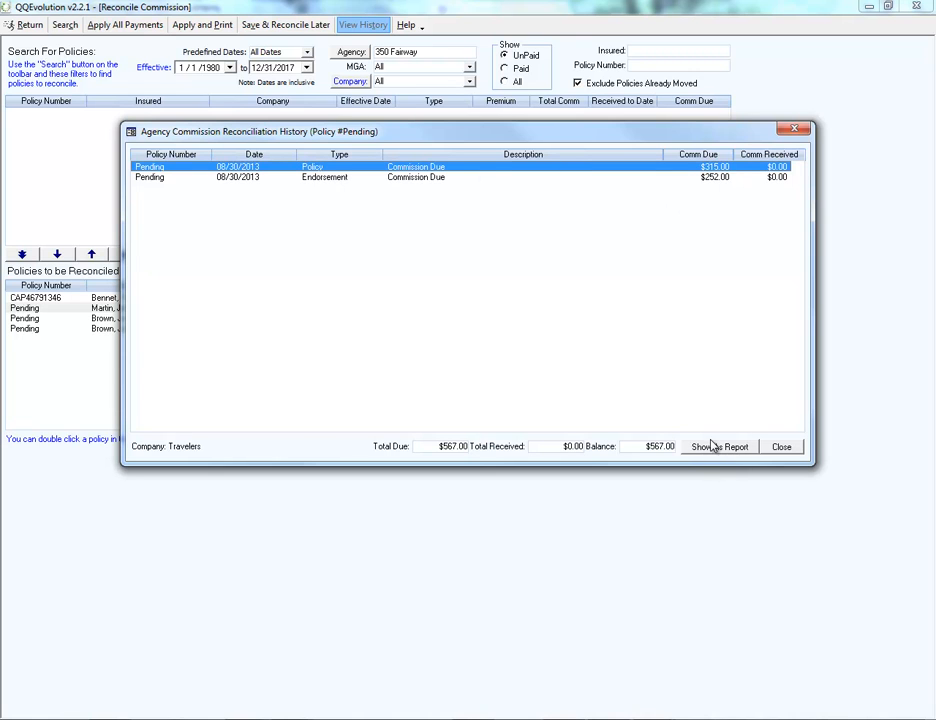
left_click(785, 450)
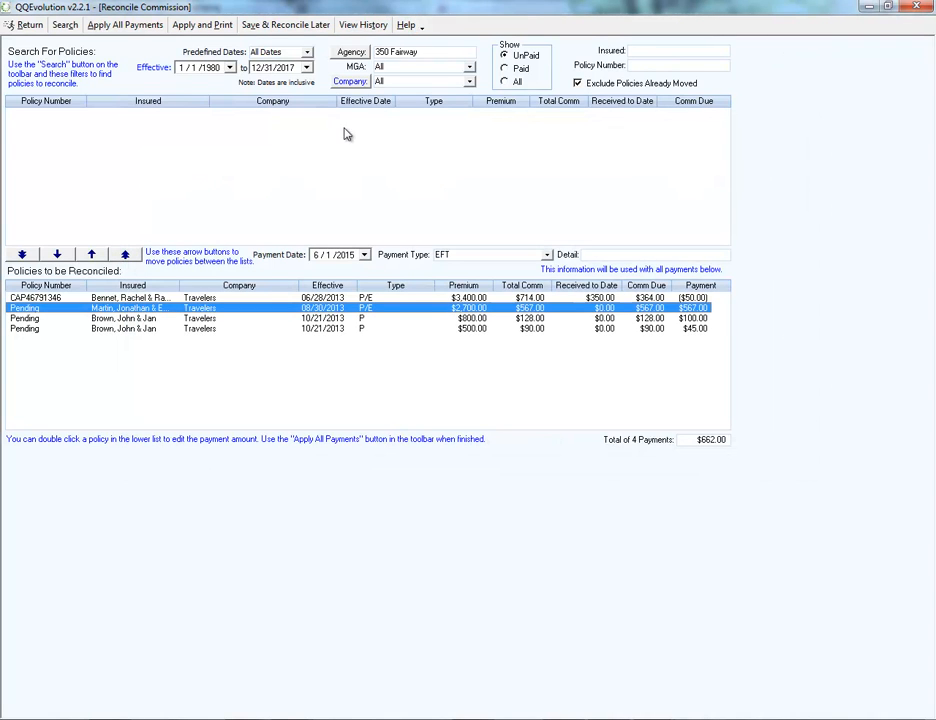
left_click(368, 297)
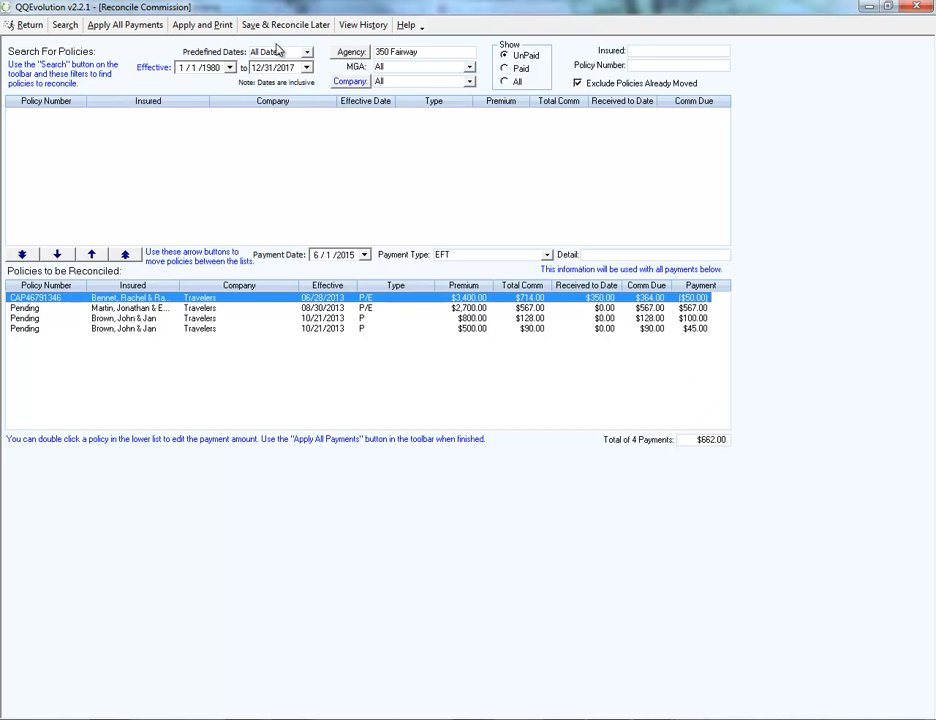
Apply all payments in the Travelers reconciliation and clear its attached note.
left_click(129, 27)
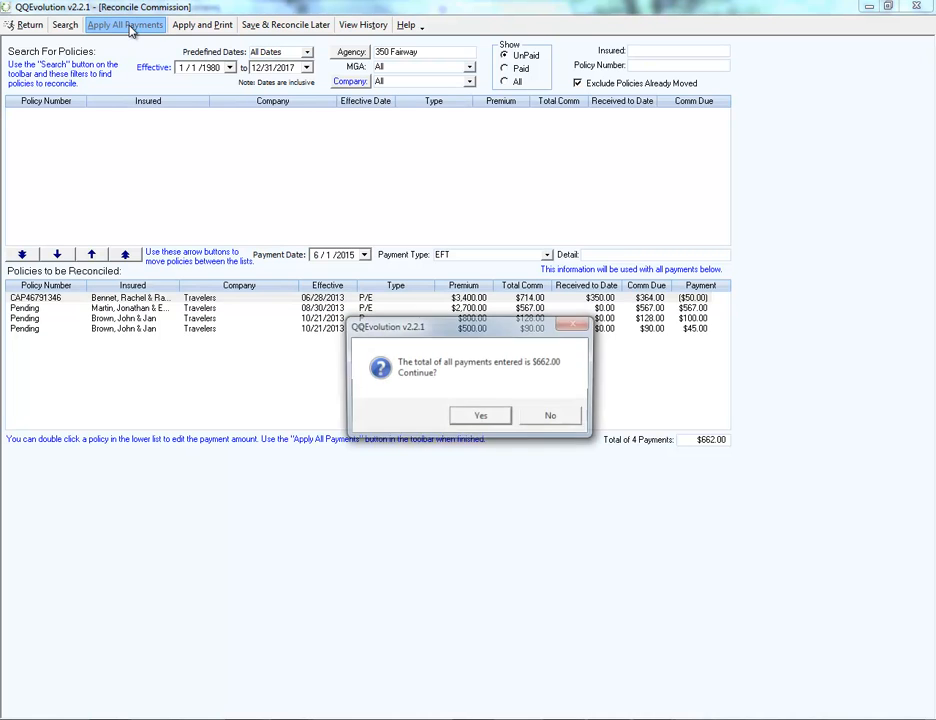
left_click(480, 418)
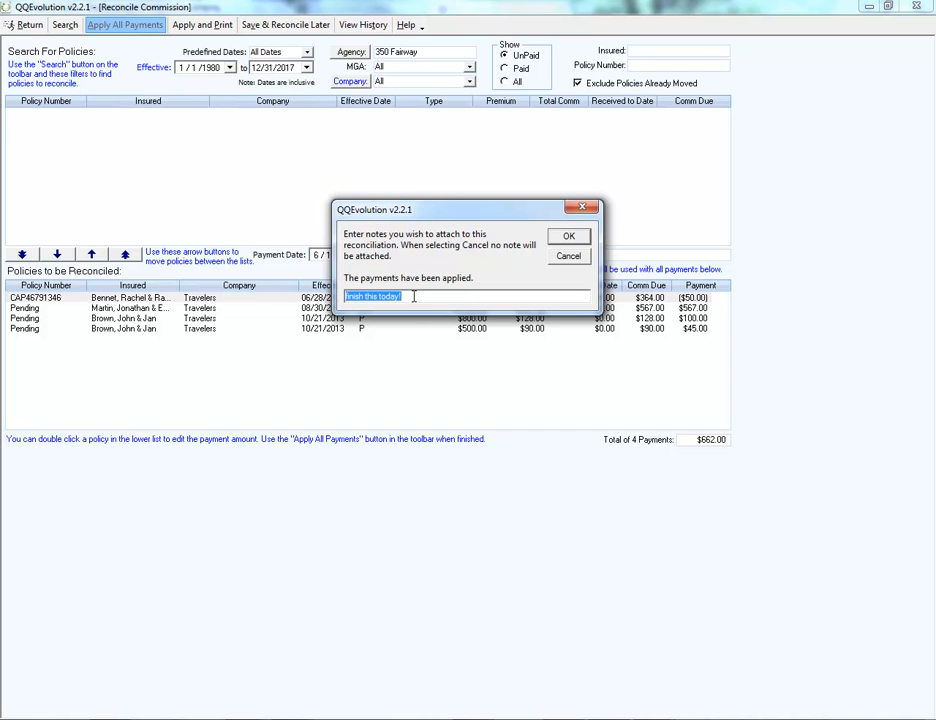
key("BackSpace")
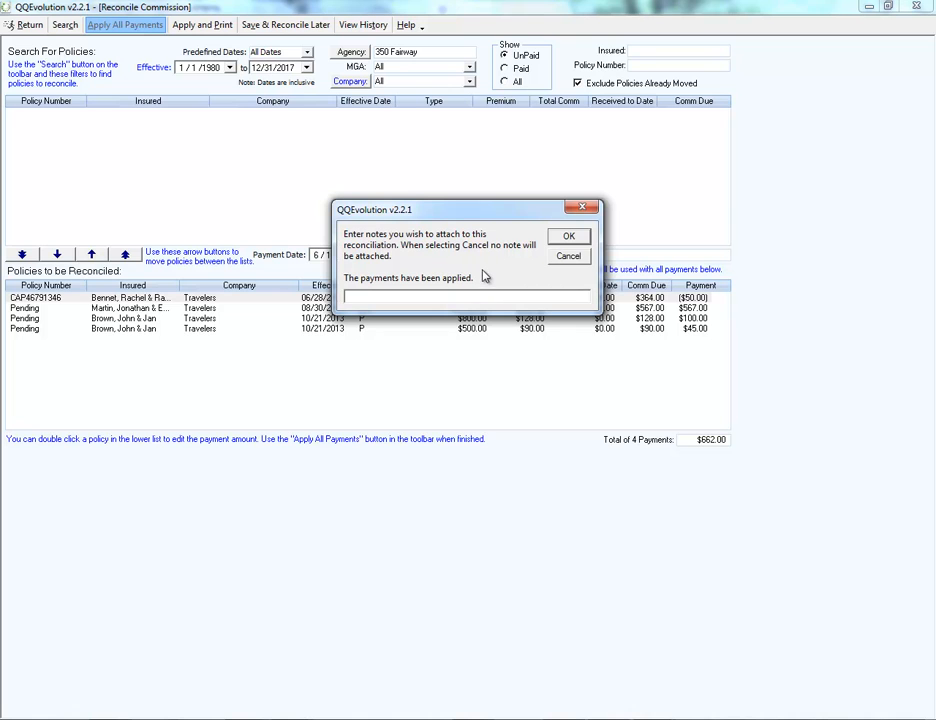
left_click(564, 238)
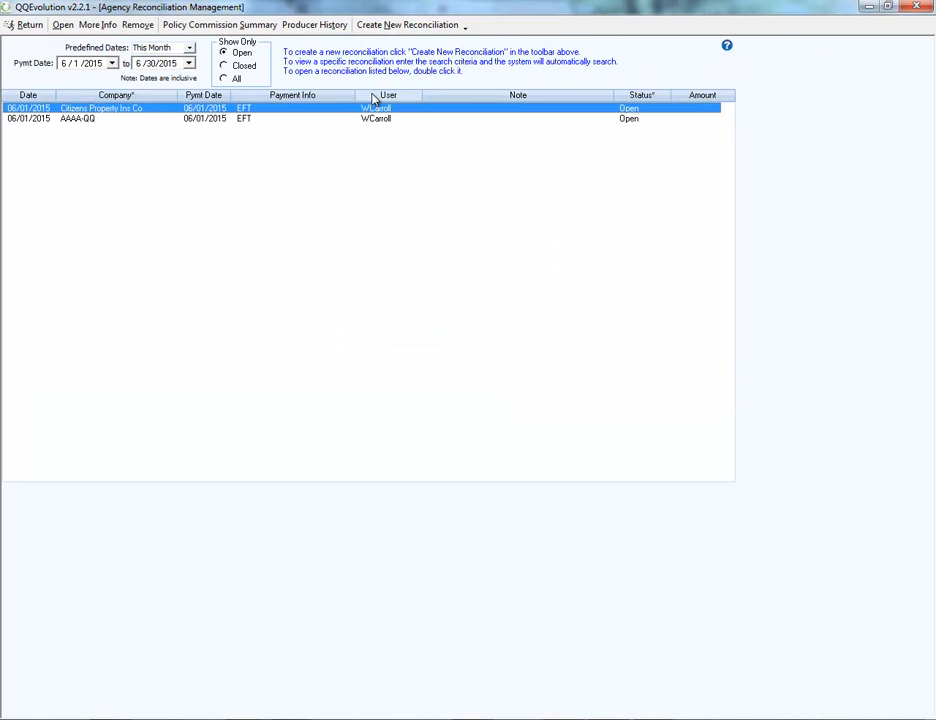
Filter the reconciliation list to closed entries and select the Travelers reconciliation.
left_click(224, 66)
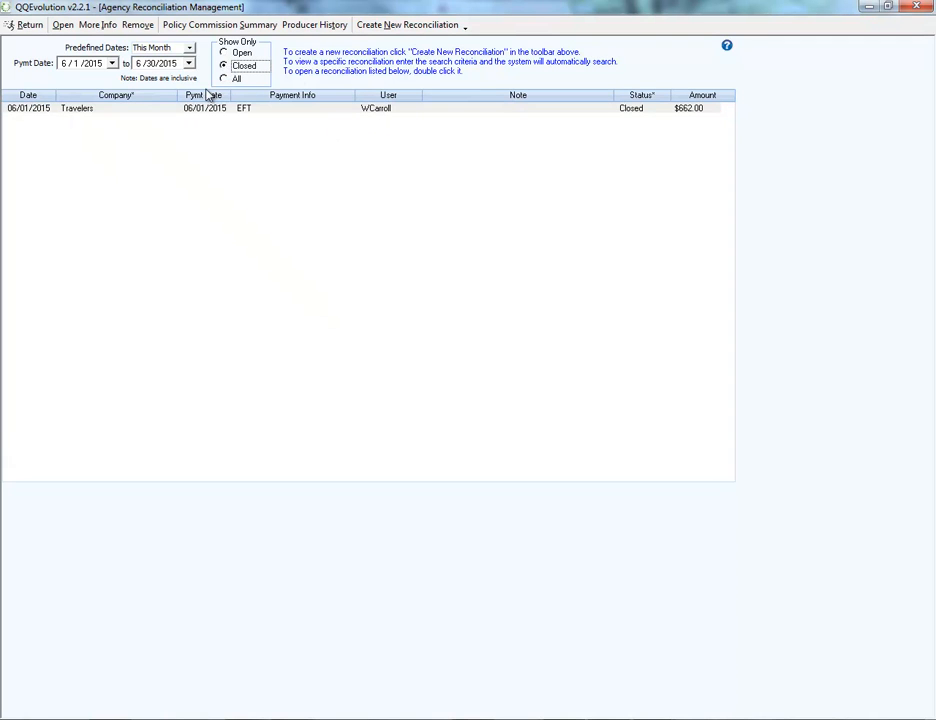
left_click(60, 110)
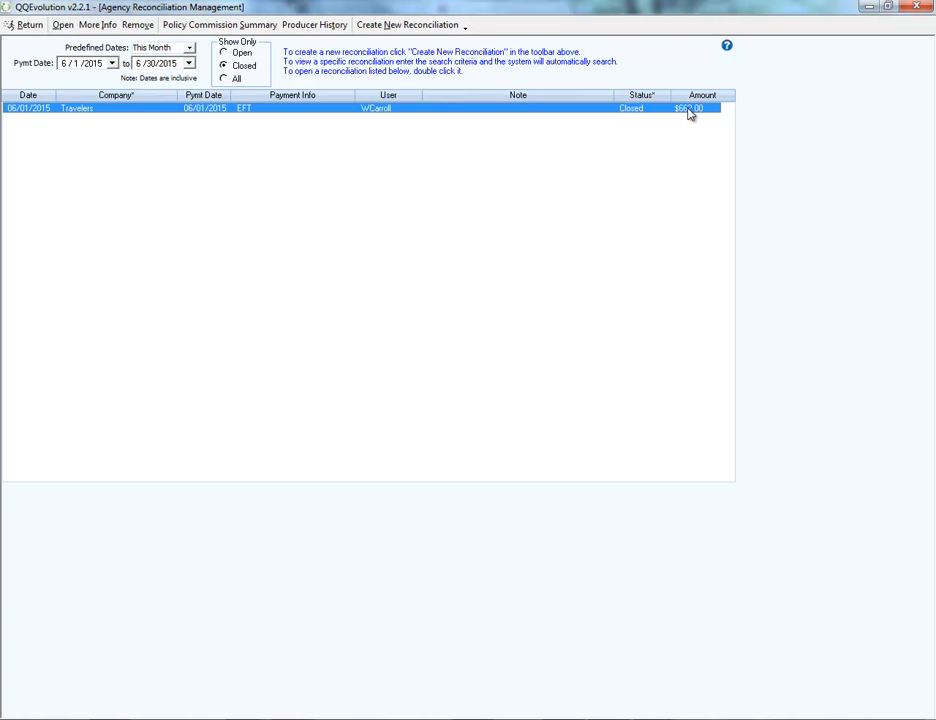
Try to open the closed Travelers reconciliation dated 06/01/2015 from the agency reconciliation list.
double_click(161, 112)
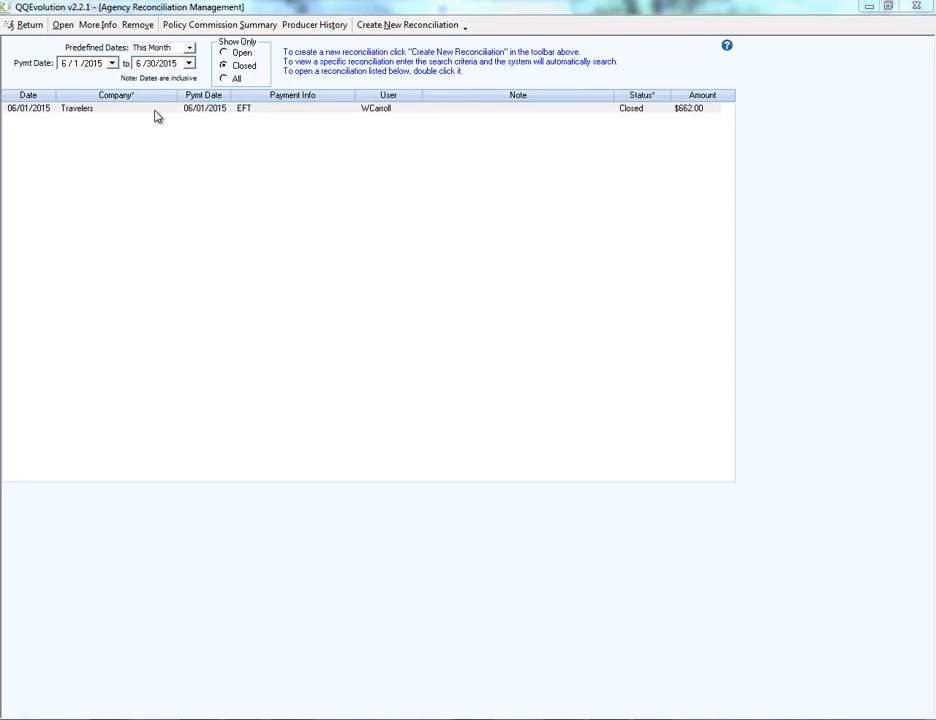
left_click(201, 110)
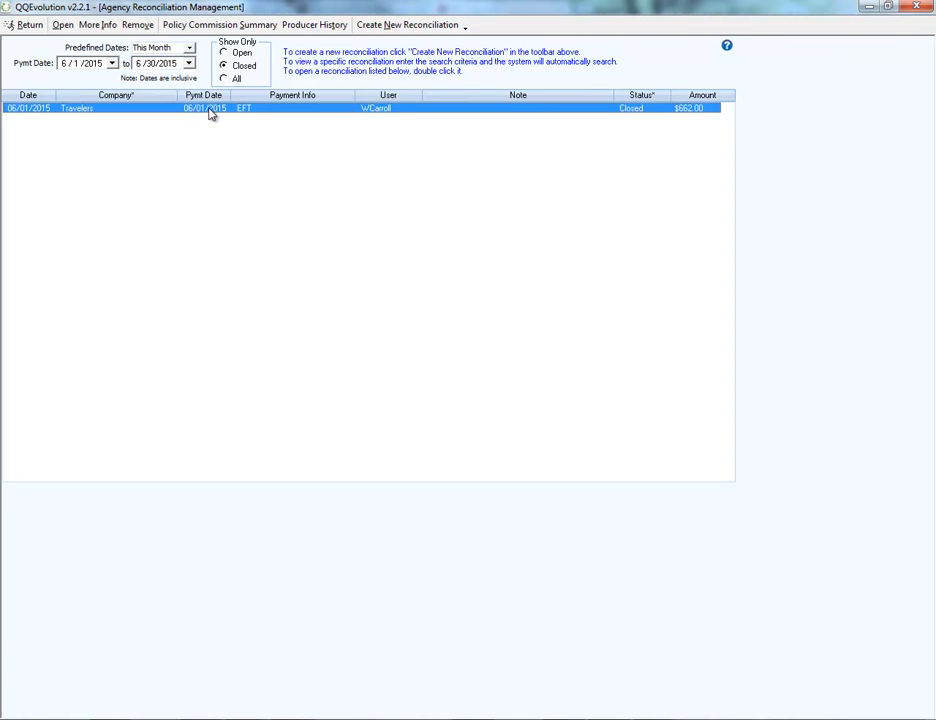
double_click(227, 114)
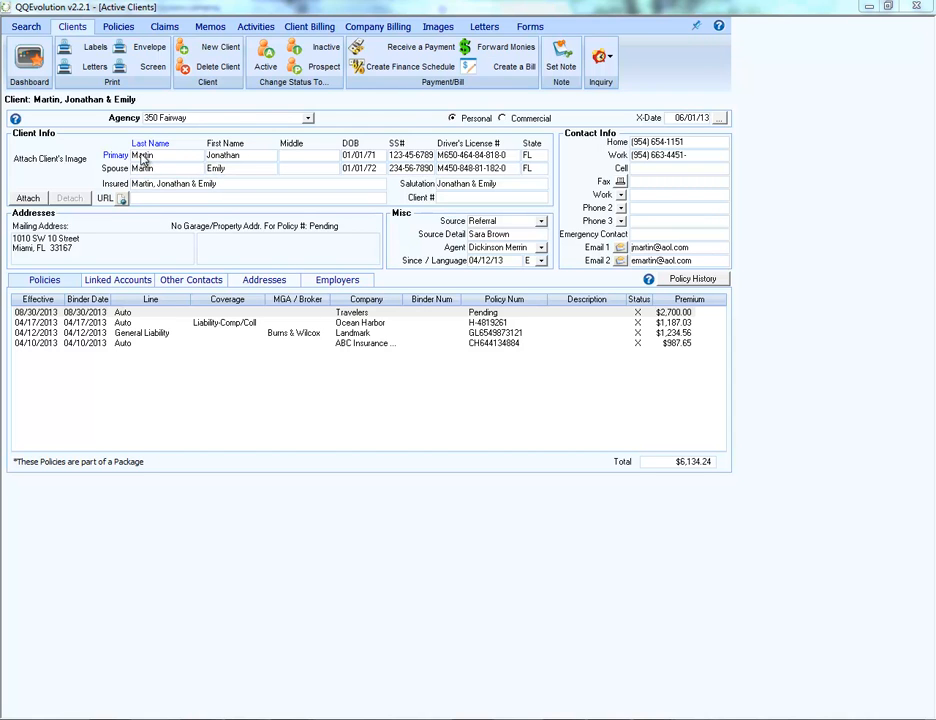
Check the Travelers commission received entry in the client's company billing and the producer commission on the Travelers policy.
left_click(375, 28)
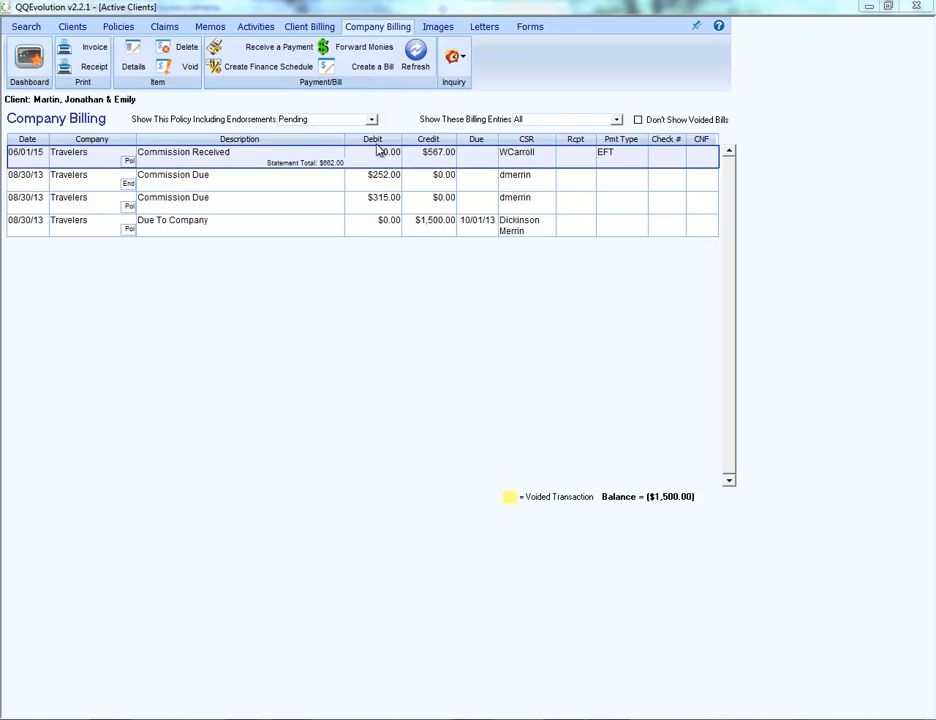
left_click(288, 166)
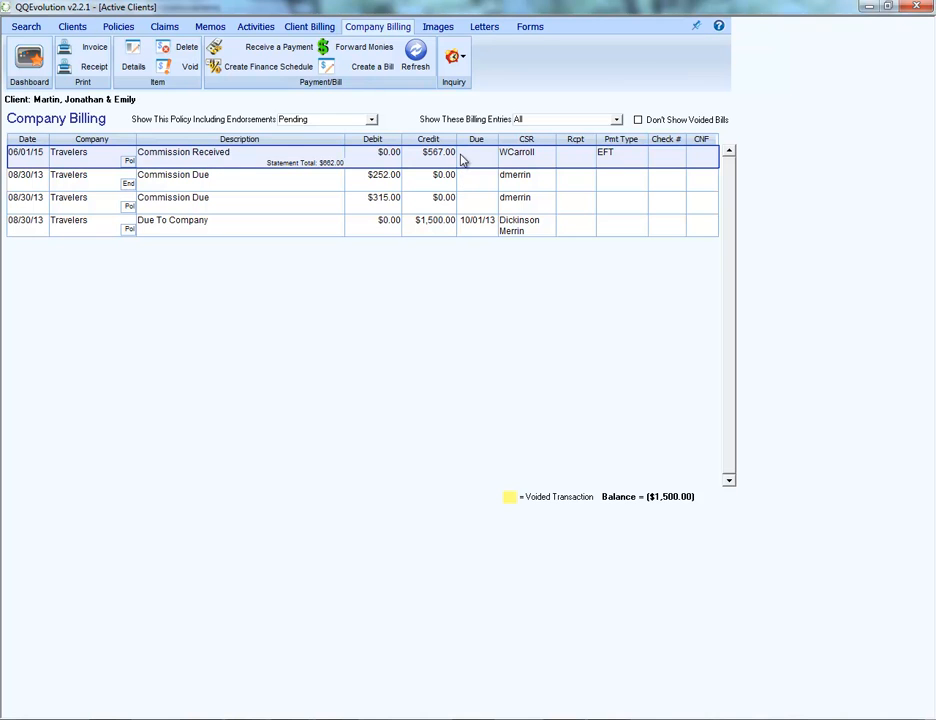
left_click(116, 28)
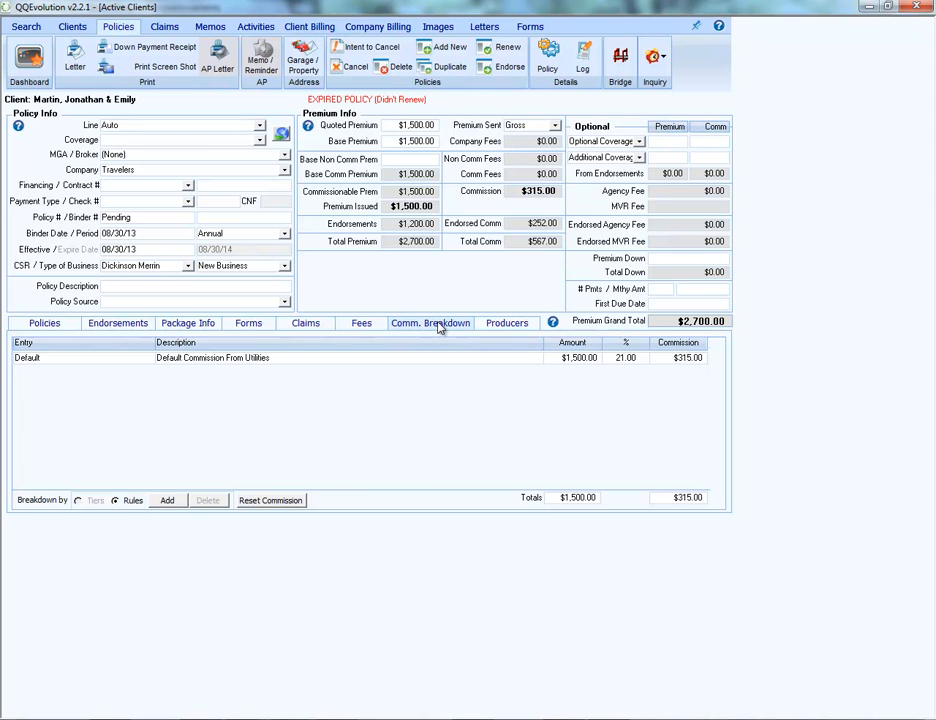
left_click(503, 327)
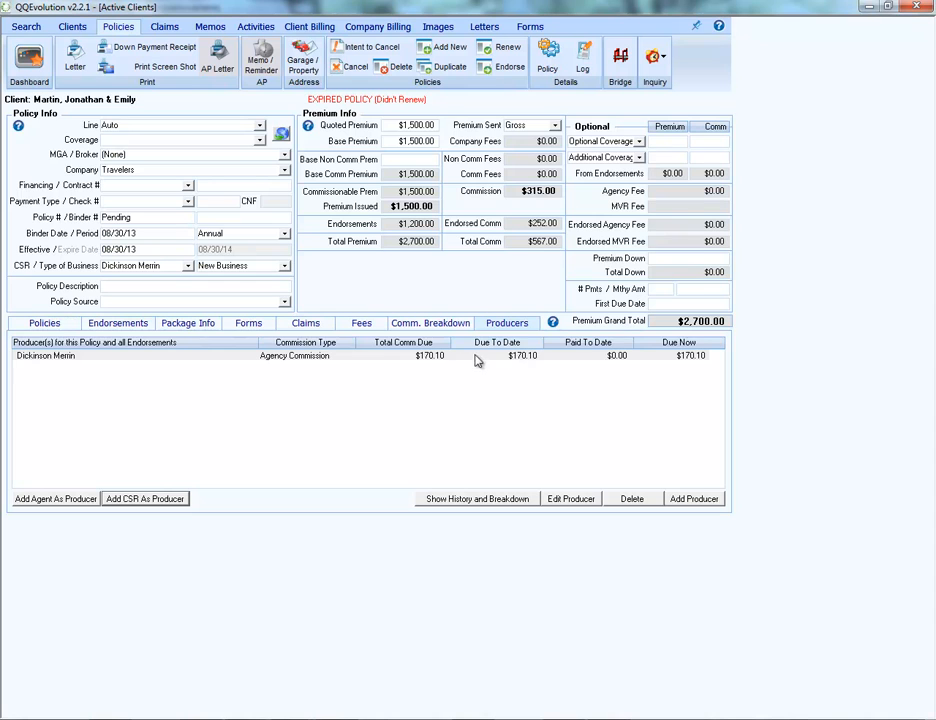
left_click(435, 356)
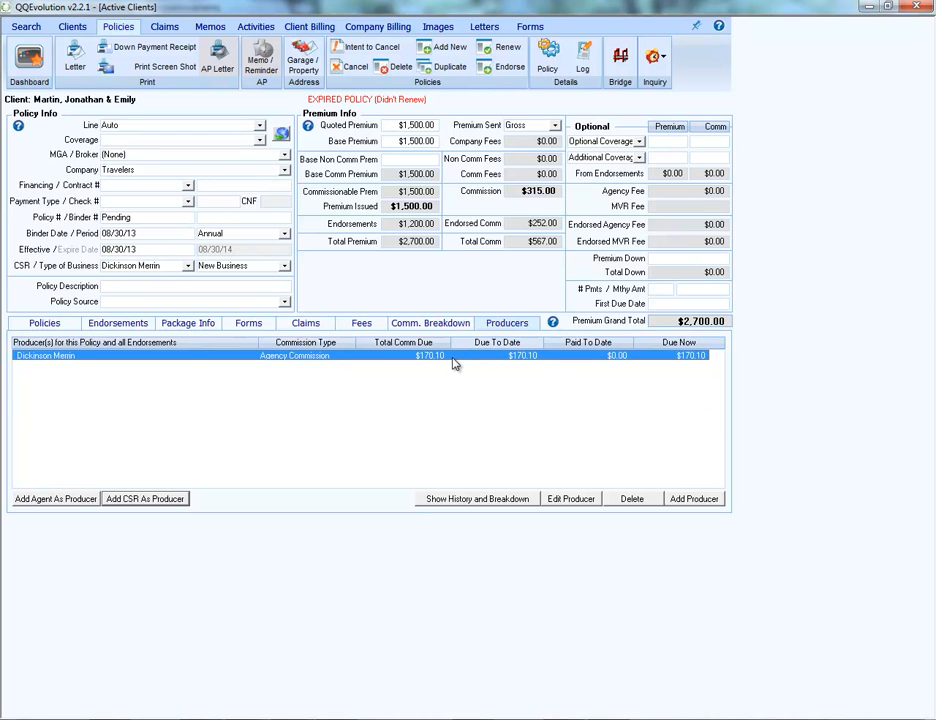
Return to the dashboard and open Producer Reconciliation from the reconciliation reports.
left_click(32, 62)
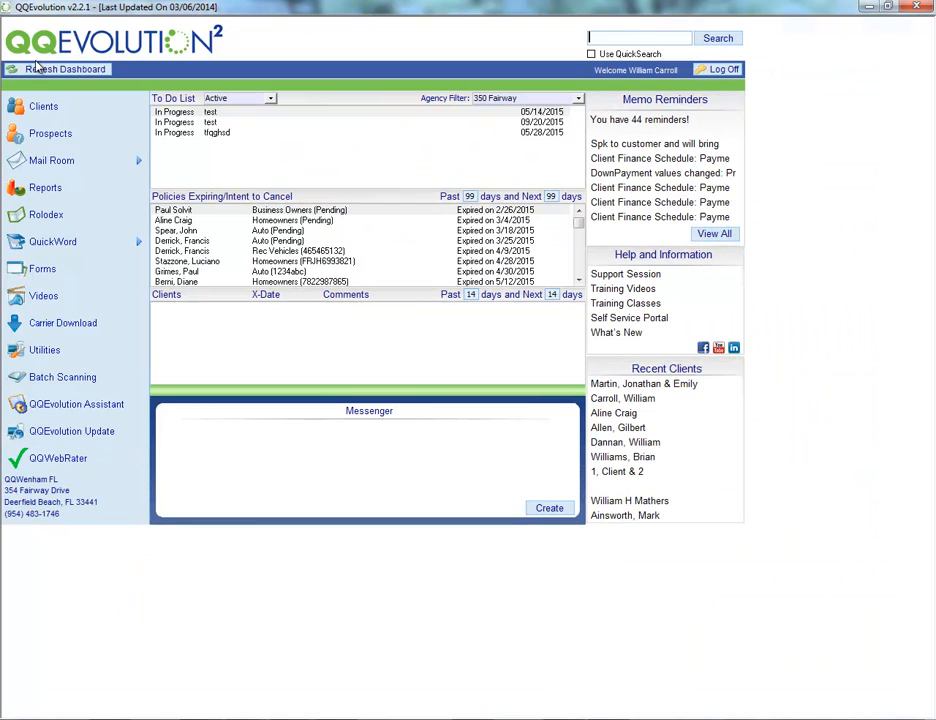
left_click(46, 188)
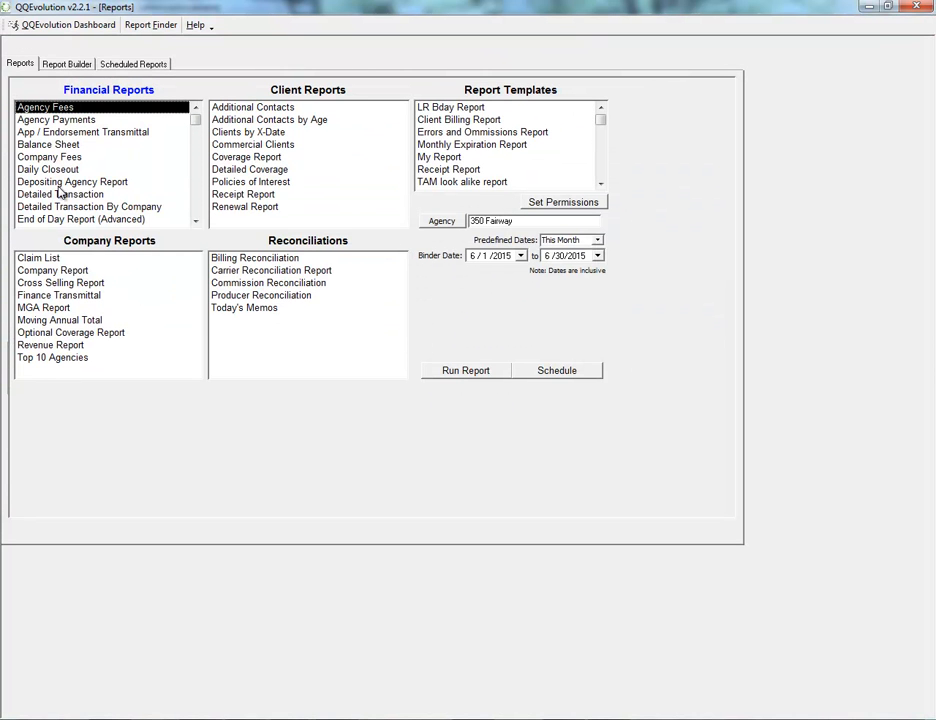
left_click(244, 283)
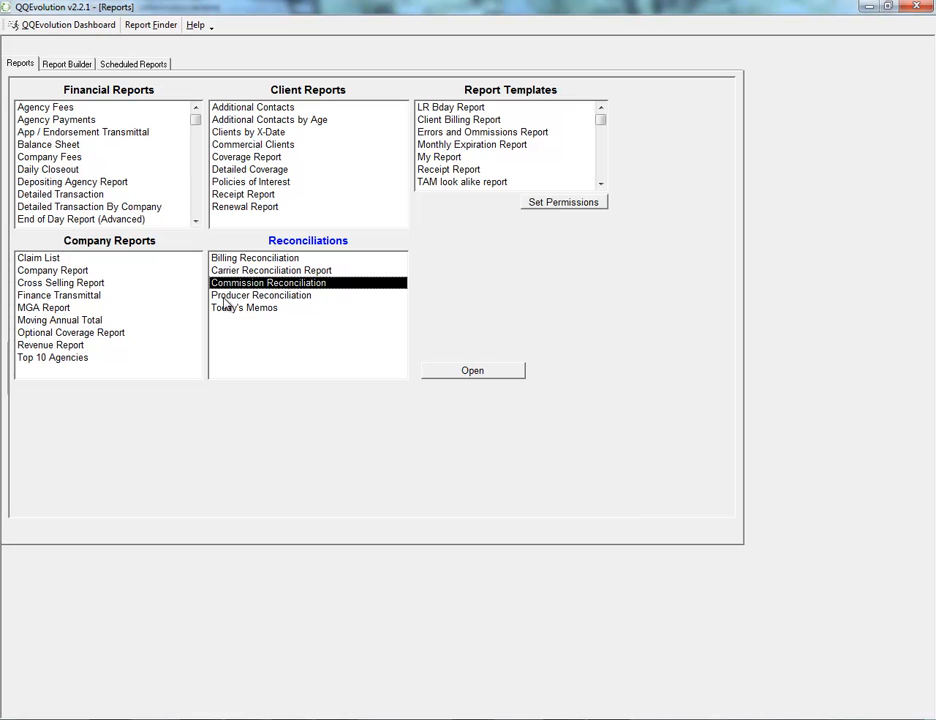
left_click(222, 298)
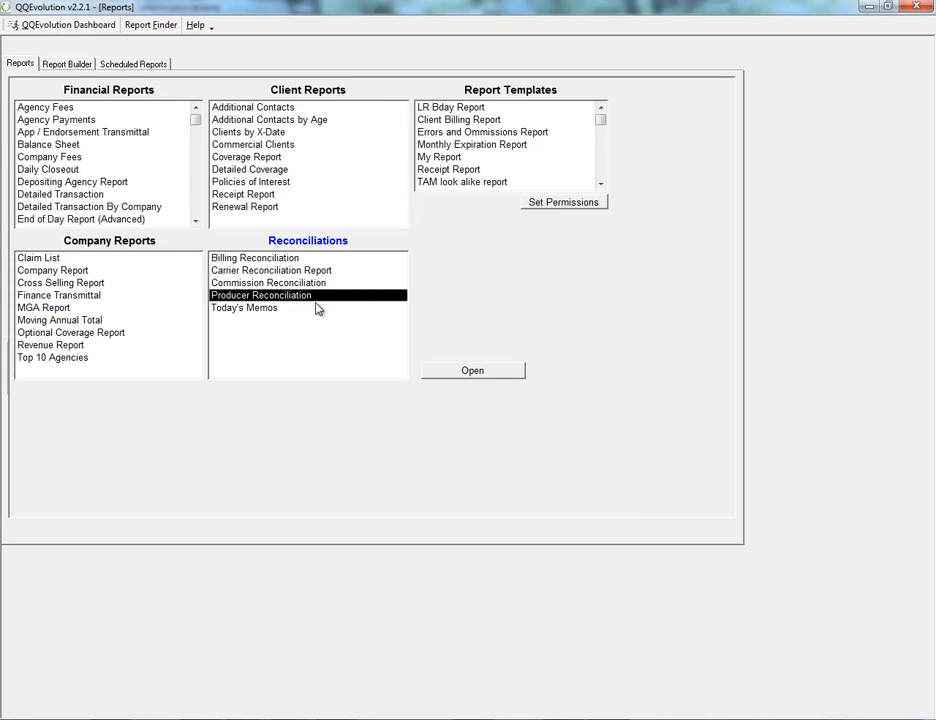
left_click(457, 372)
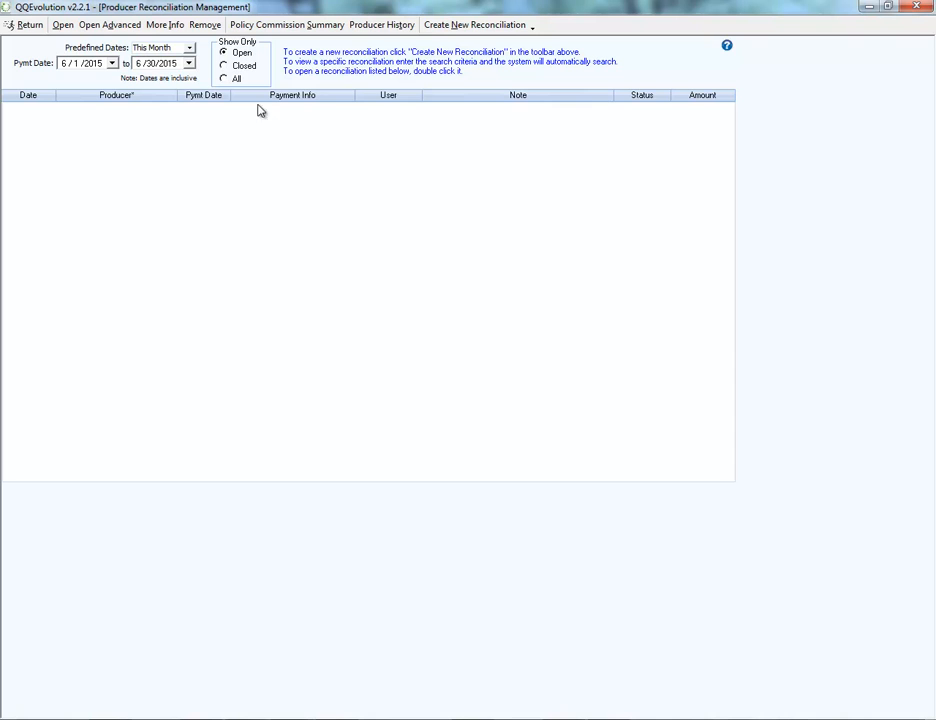
Show producer reconciliations for all dates and view the closed entries, all entries and open entries in turn.
left_click(189, 48)
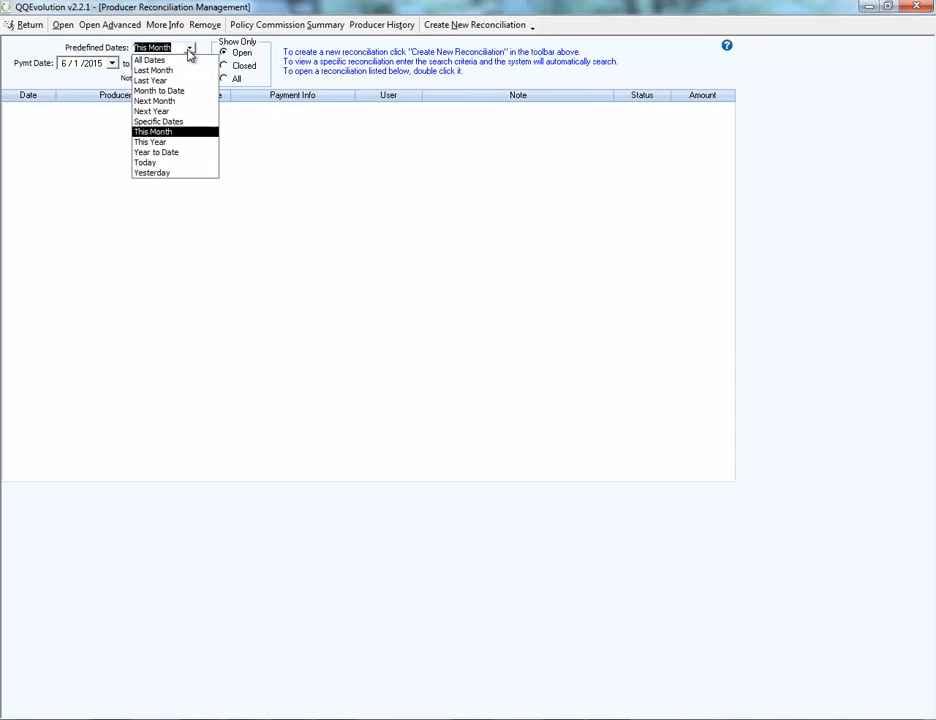
left_click(141, 60)
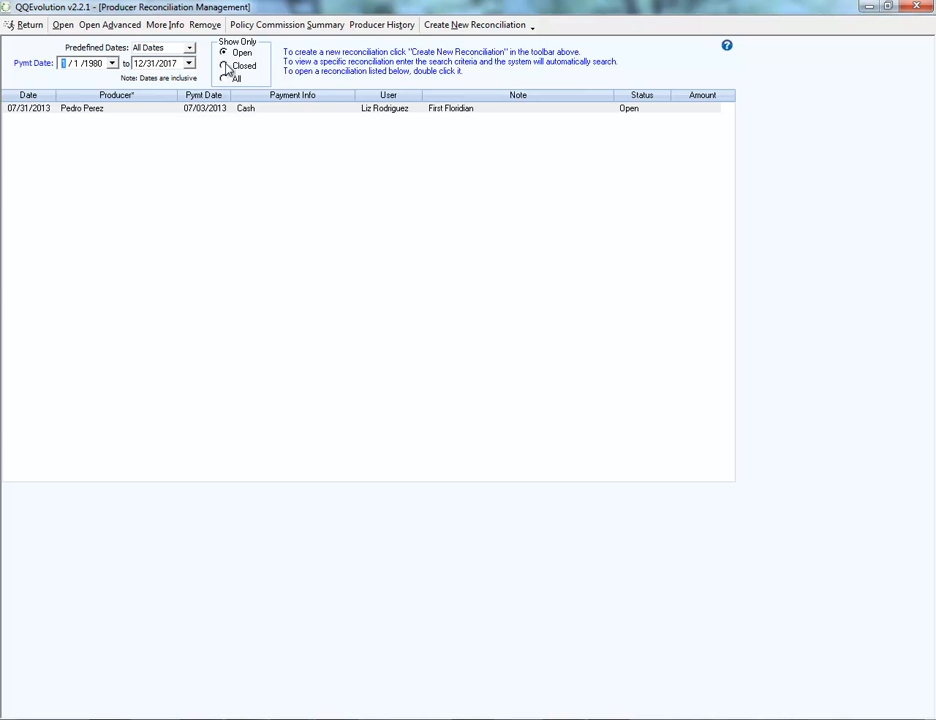
left_click(225, 66)
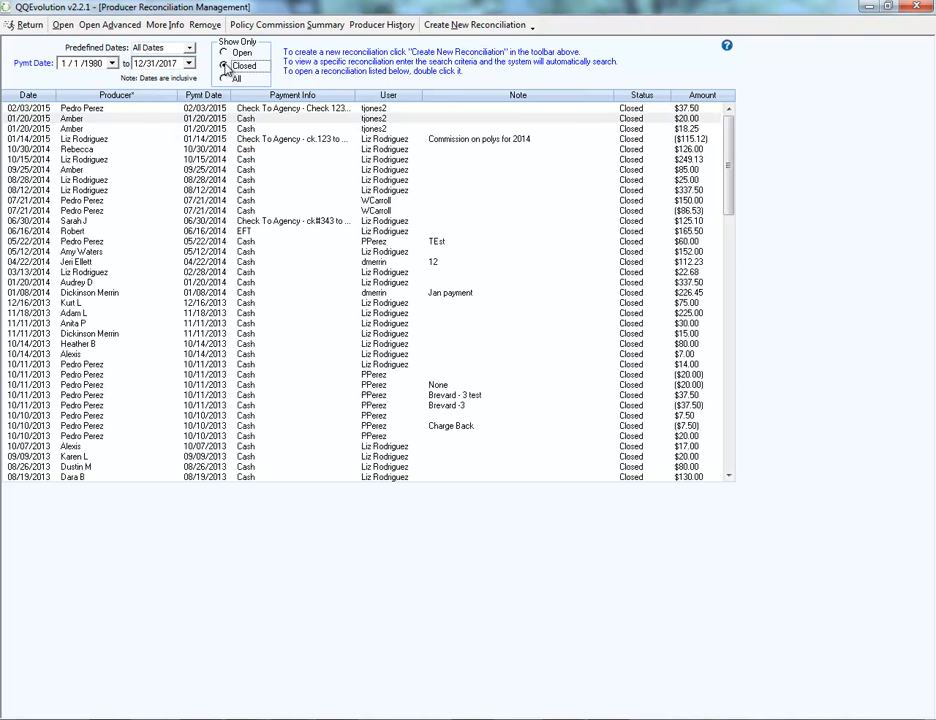
left_click(224, 79)
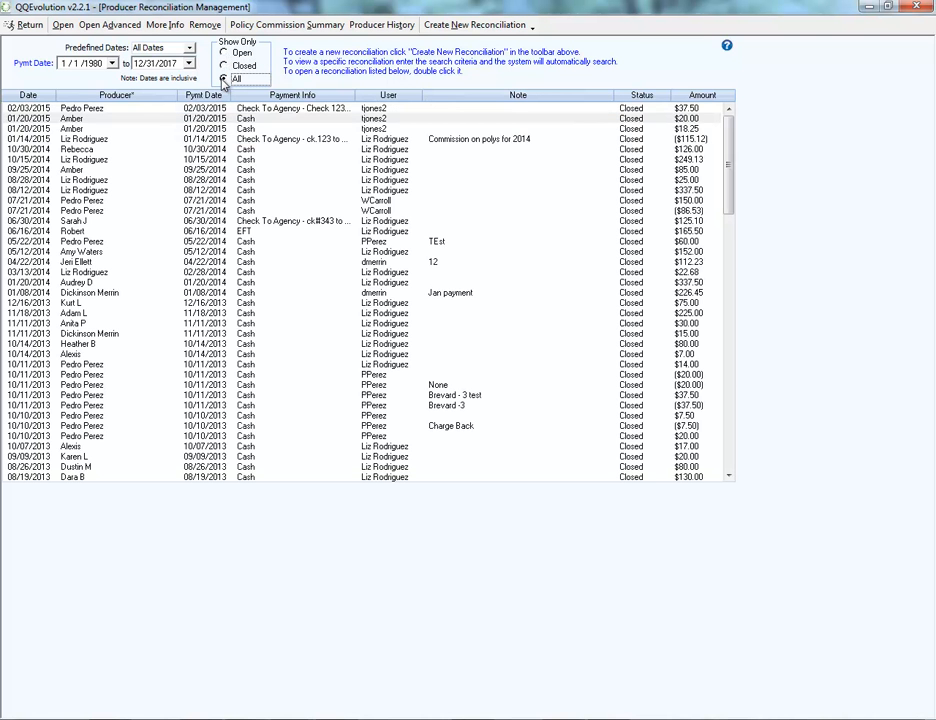
left_click(230, 55)
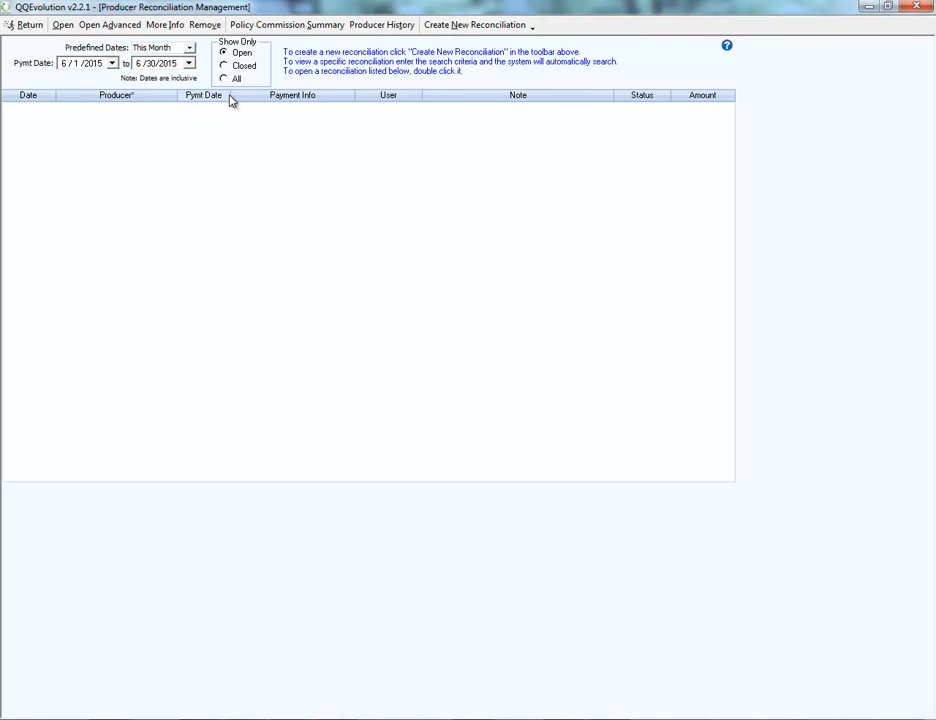
List the open producer reconciliations for all dates and select the entry dated 07/31/2013.
left_click(189, 48)
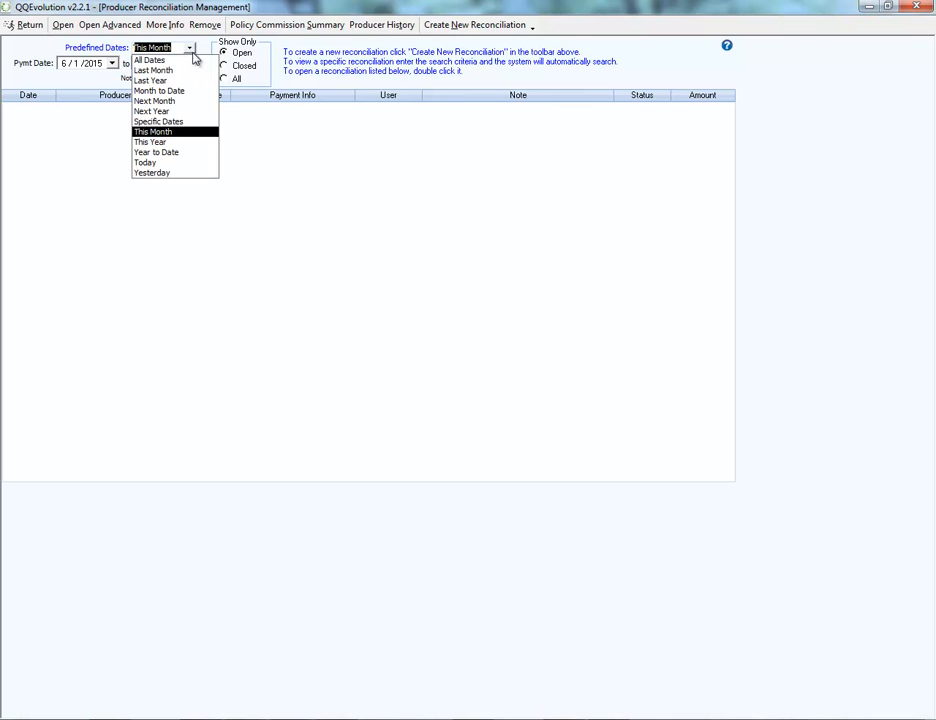
left_click(147, 61)
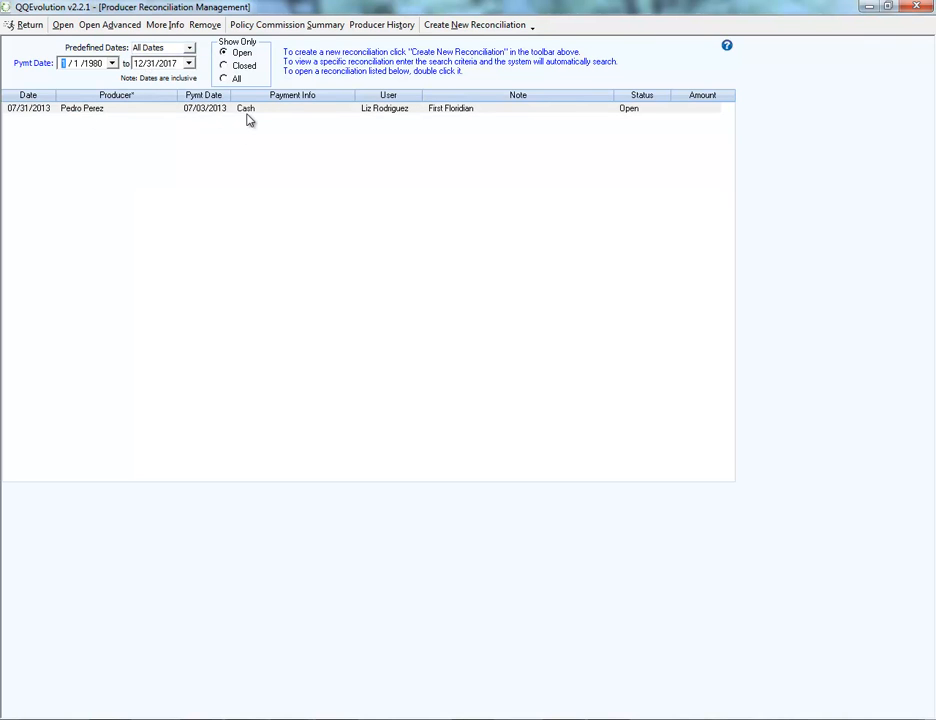
left_click(236, 112)
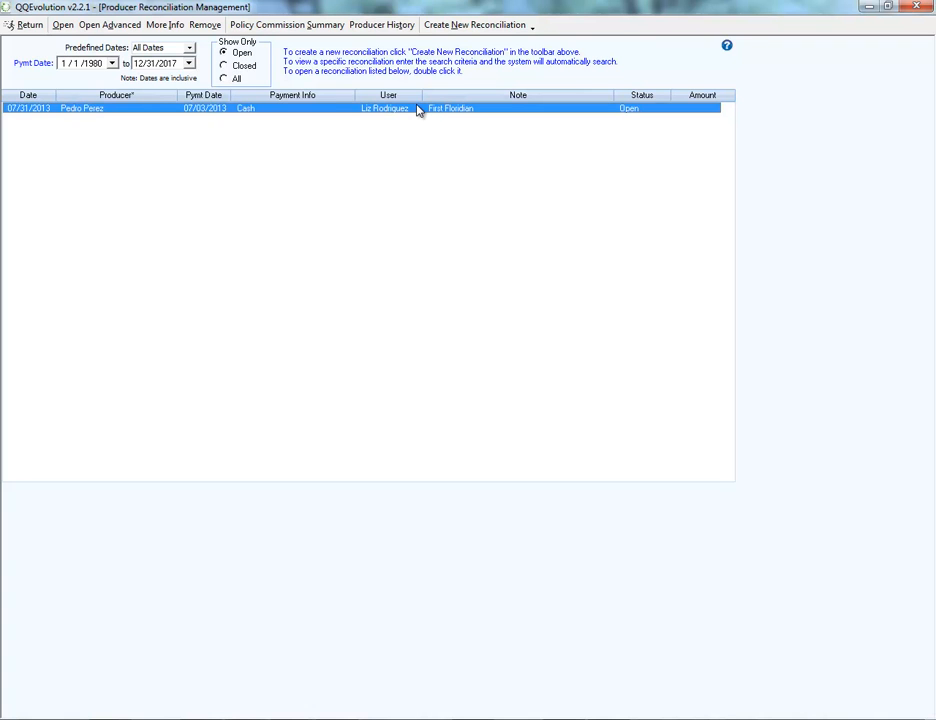
View the Producer History date range options and the Policy Commission Summary screen, and return to the producer reconciliation list.
left_click(452, 32)
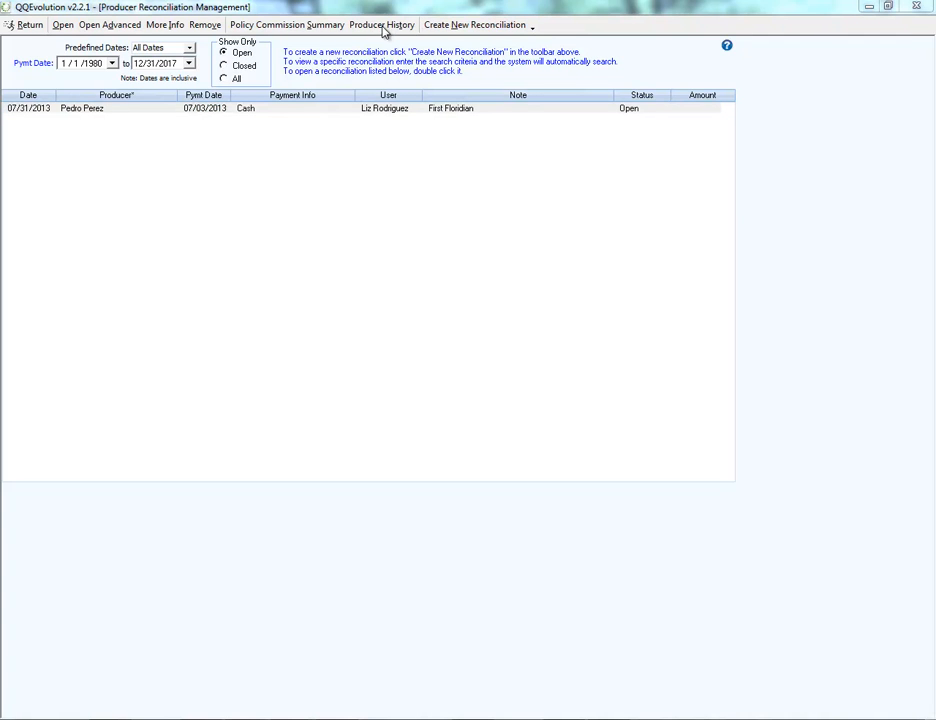
left_click(381, 30)
left_click(381, 30)
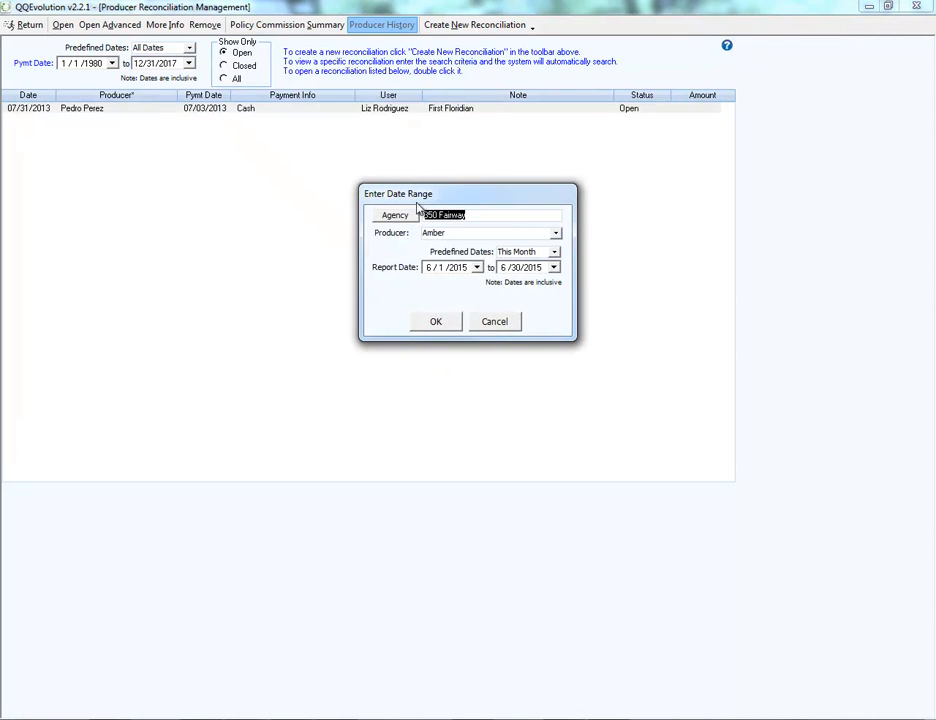
left_click(487, 325)
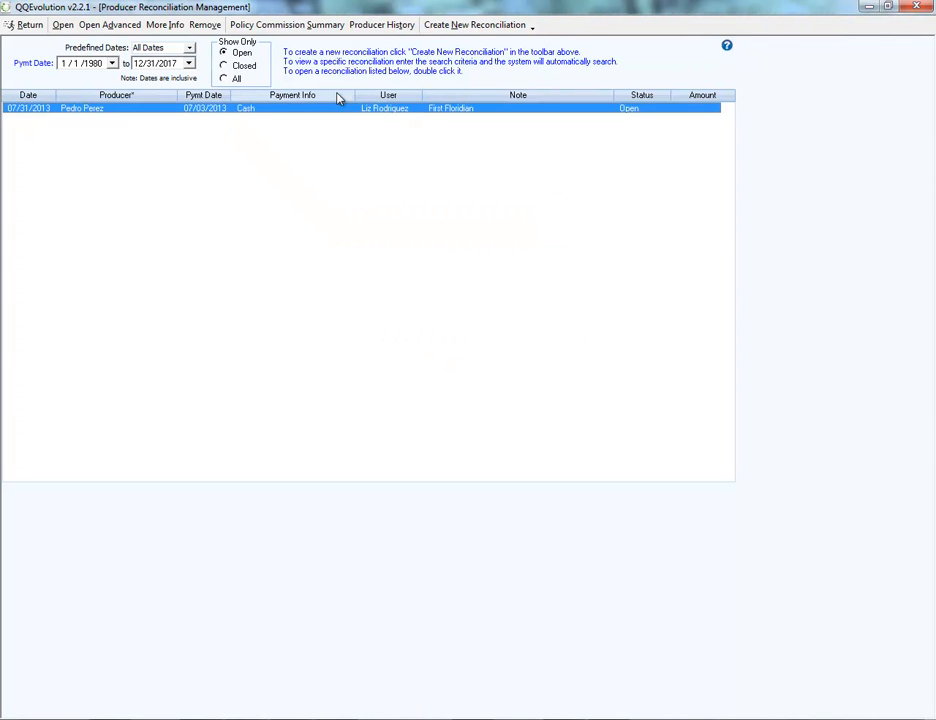
left_click(311, 27)
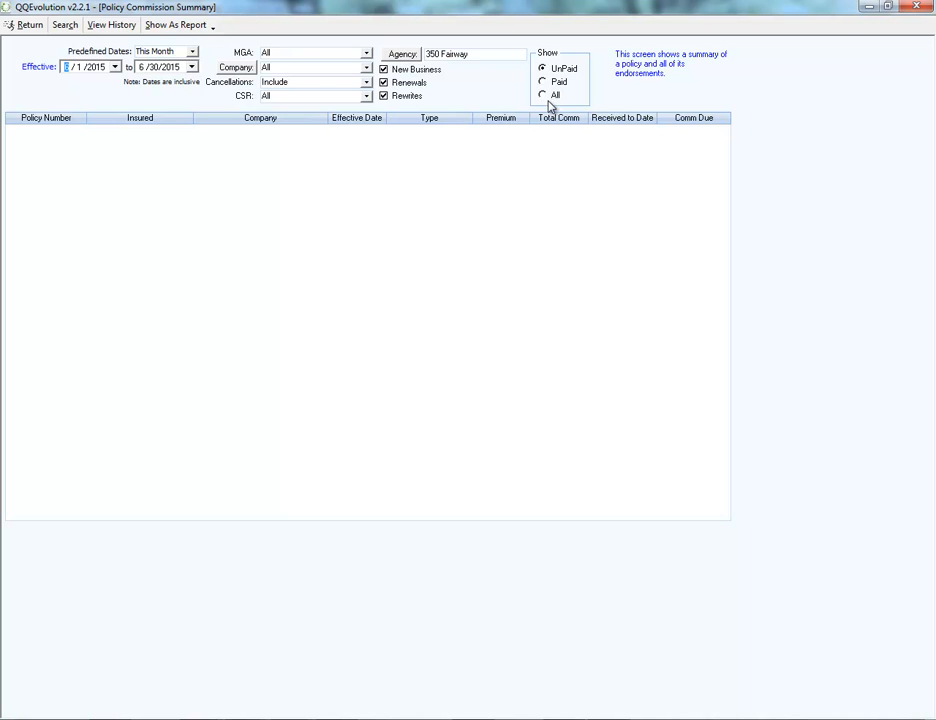
left_click(13, 25)
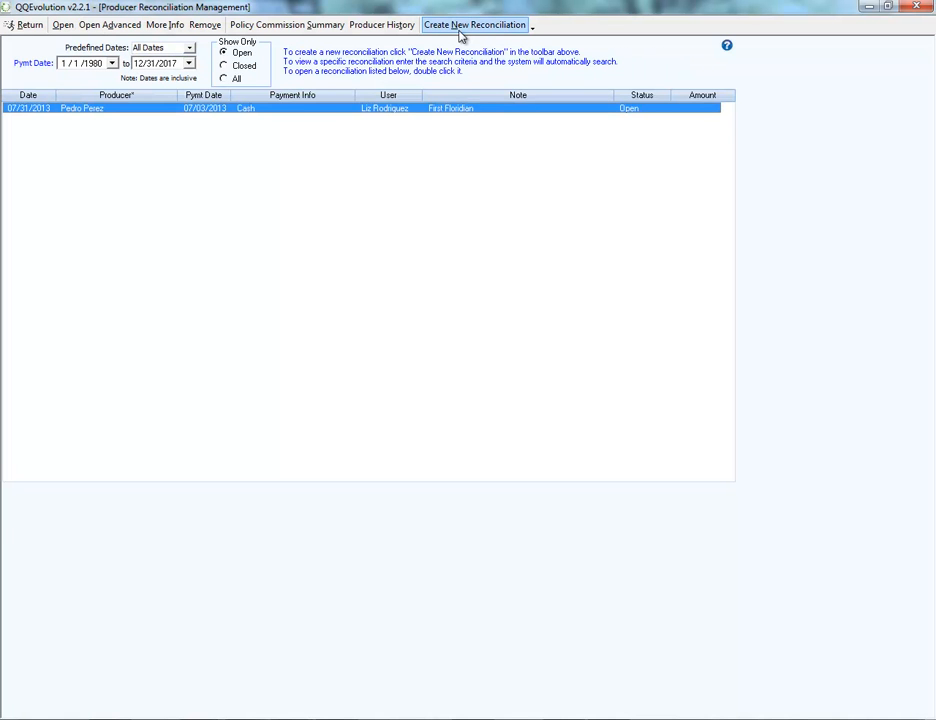
Start a new producer reconciliation and look over its producer, insured and effective date search options, leaving effective dates unused.
left_click(460, 30)
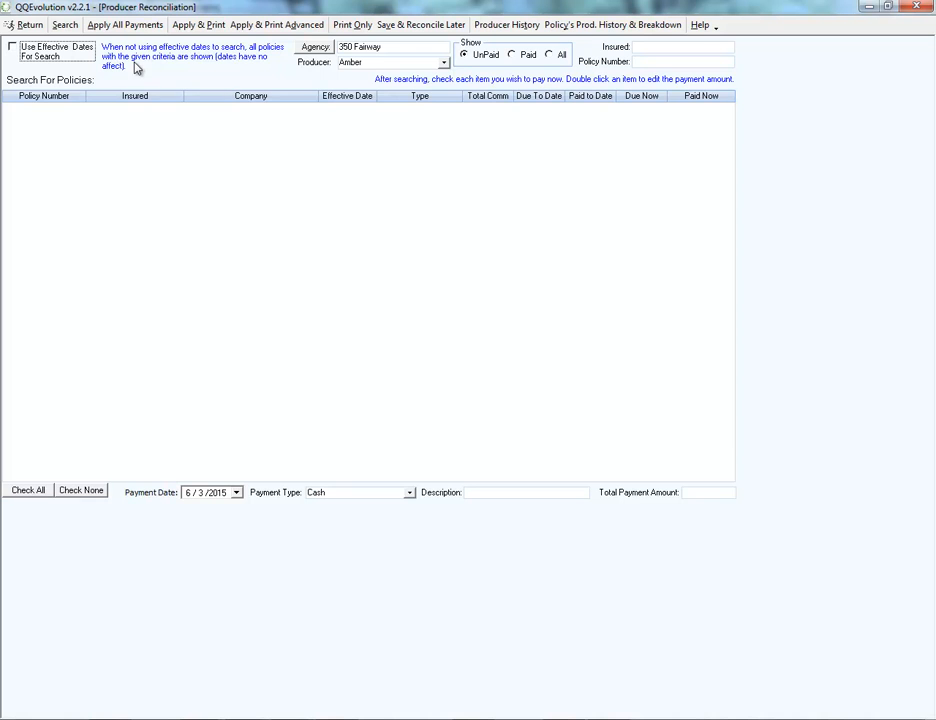
left_click(443, 62)
left_click(443, 62)
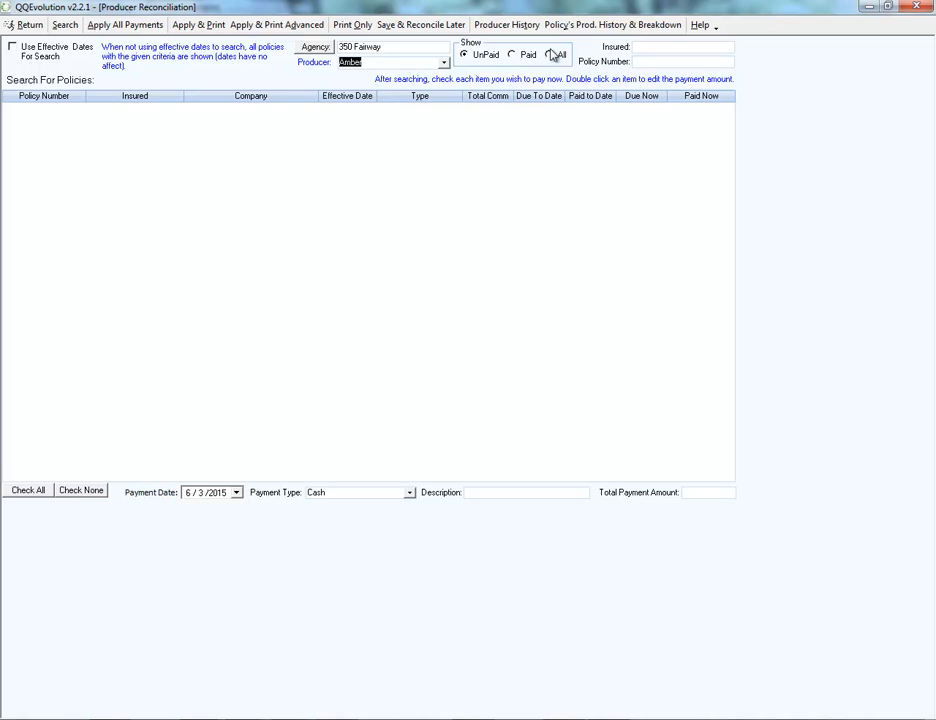
left_click(652, 45)
left_click(13, 48)
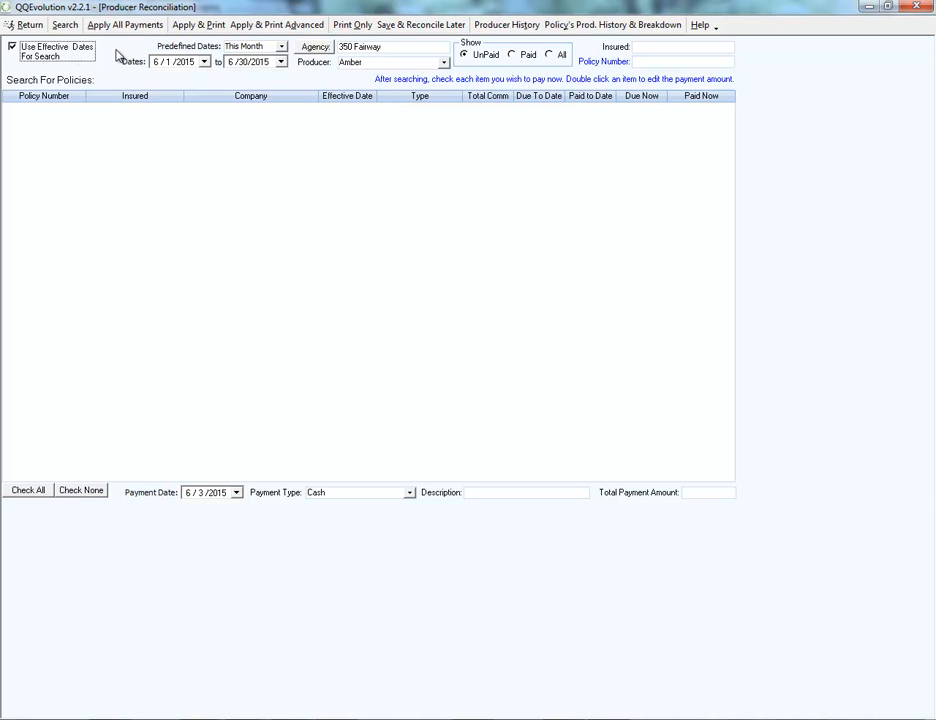
left_click(13, 48)
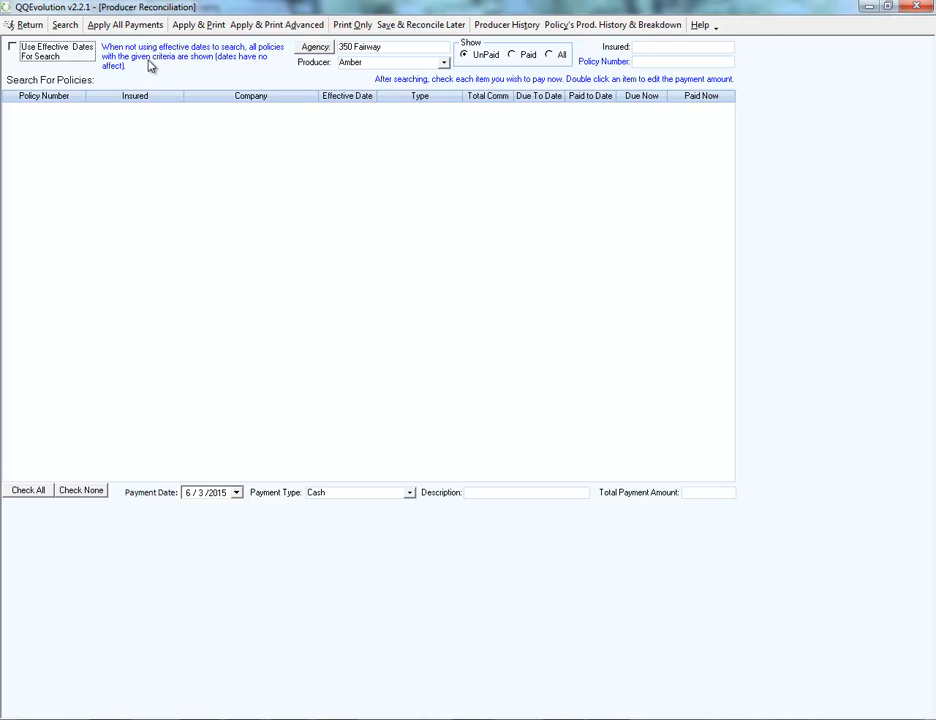
Set the producer to the Travelers policy's agent, search for unpaid commissions, and select the Travelers policy effective 06/28/2013.
left_click(443, 62)
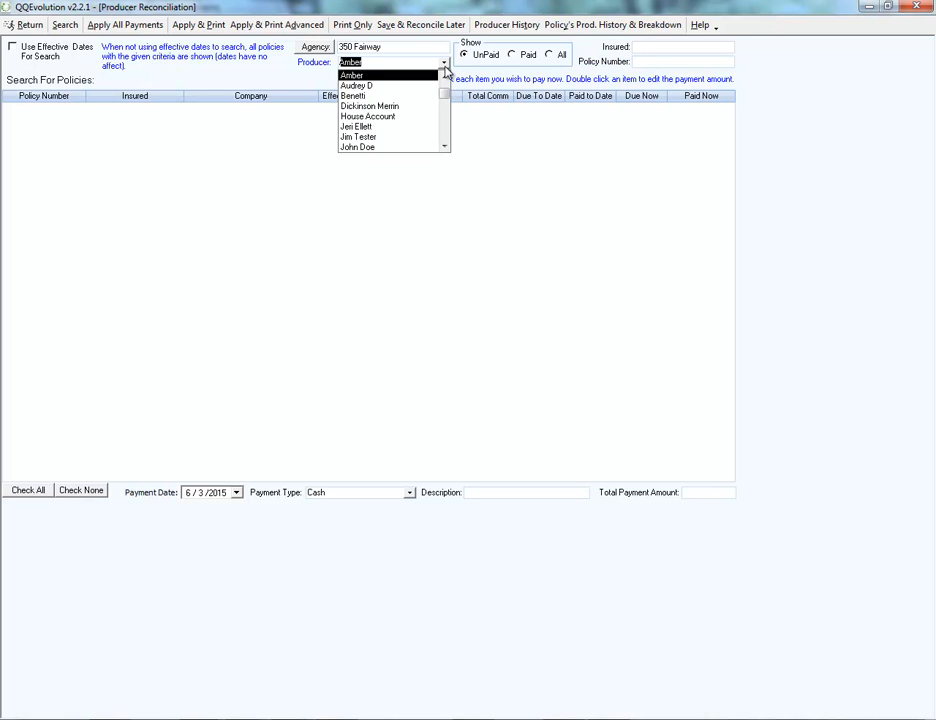
left_click(360, 109)
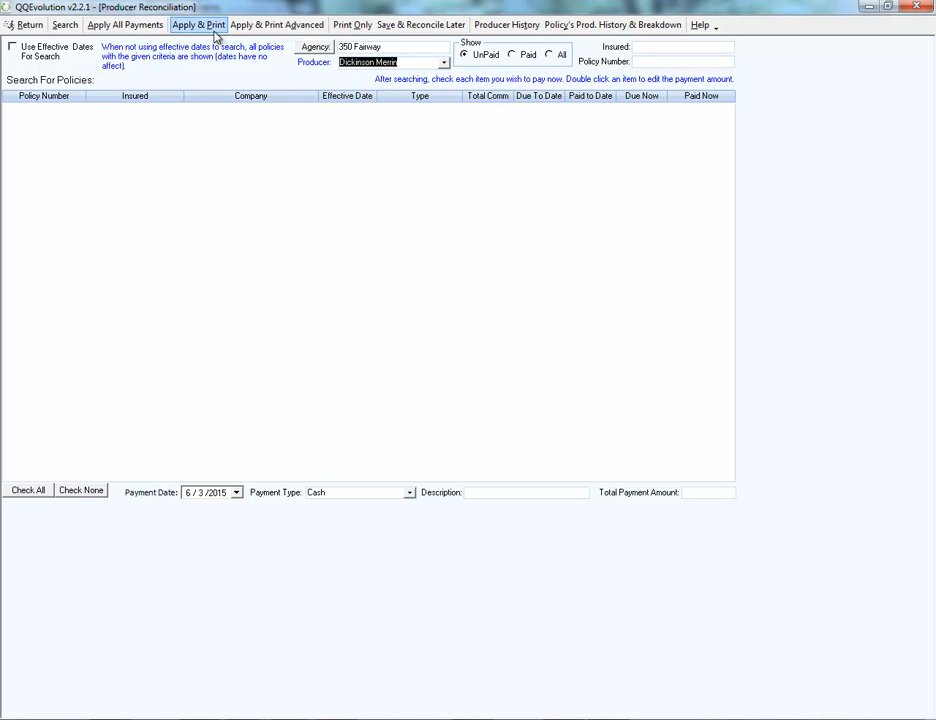
left_click(65, 27)
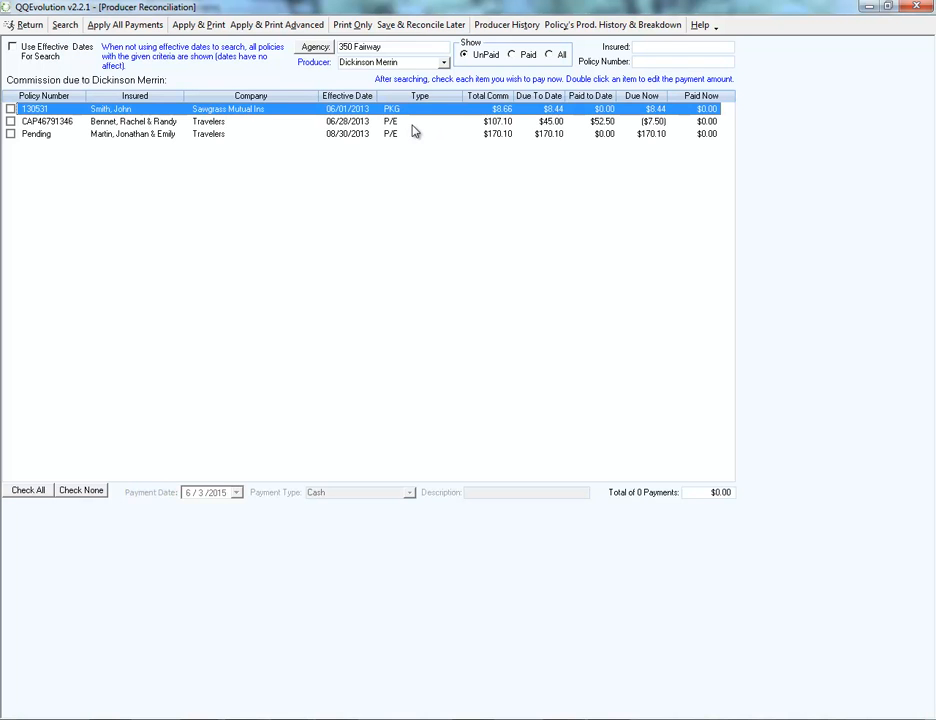
left_click(396, 123)
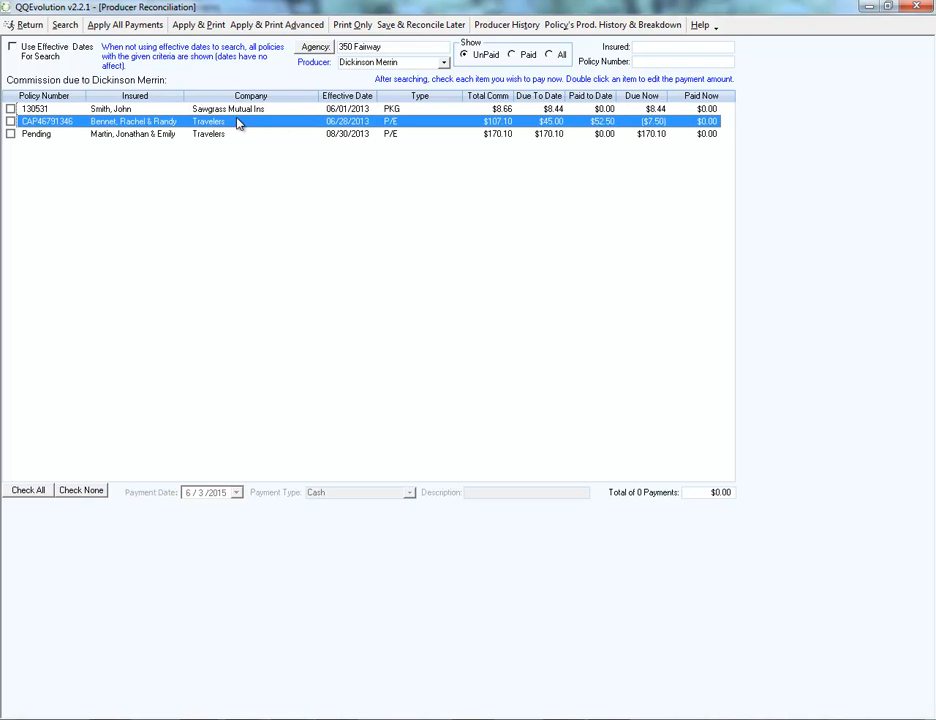
Enter a $100.00 payment for the pending Travelers policy effective 08/30/2013.
key("Up")
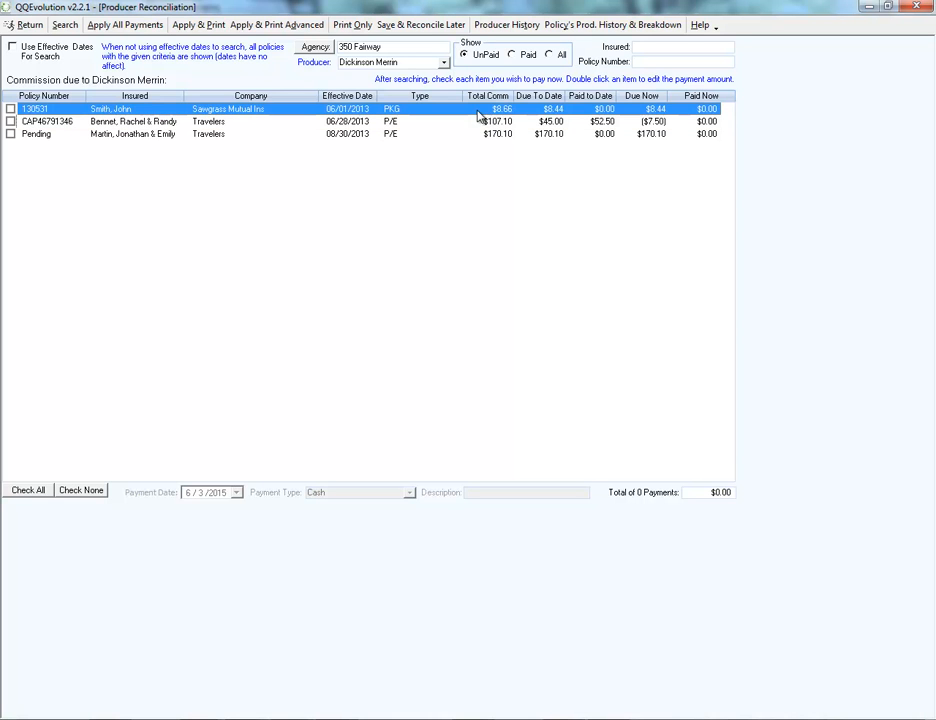
left_click(512, 138)
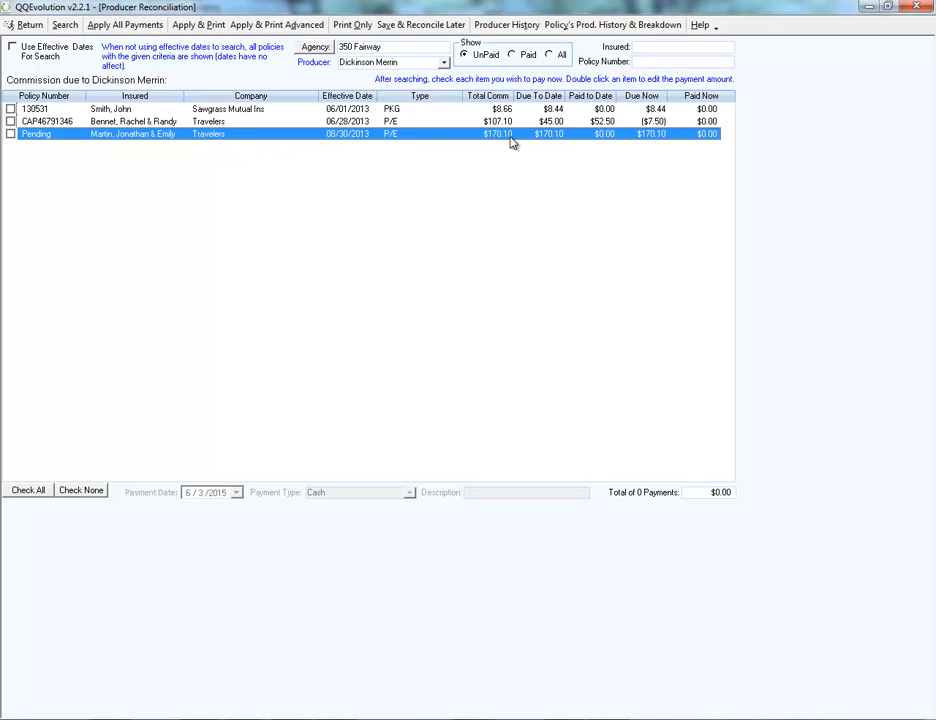
double_click(616, 138)
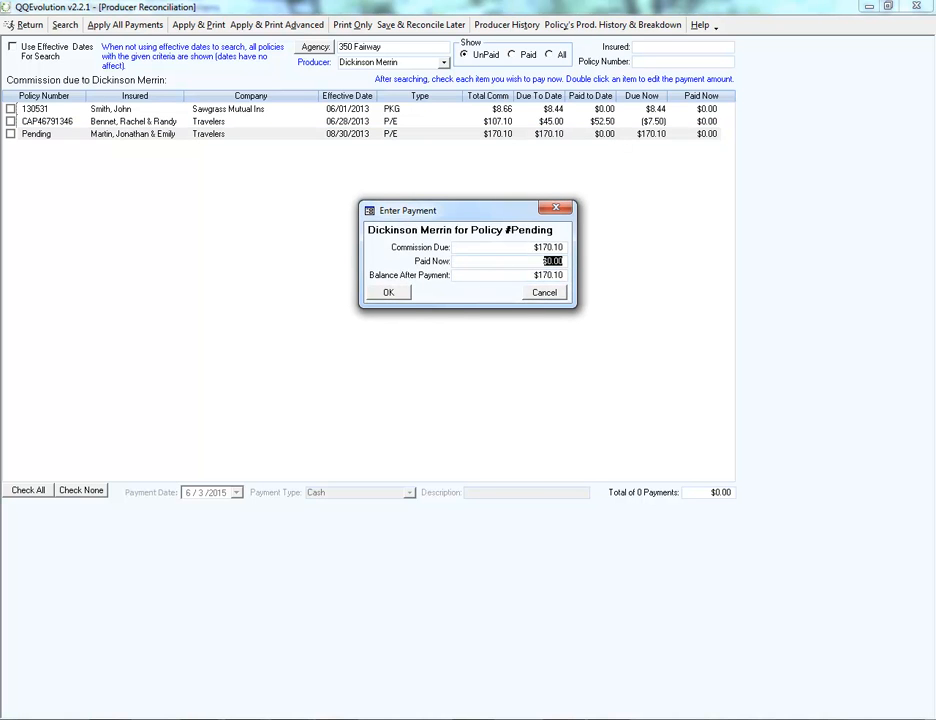
type("100")
left_click(390, 293)
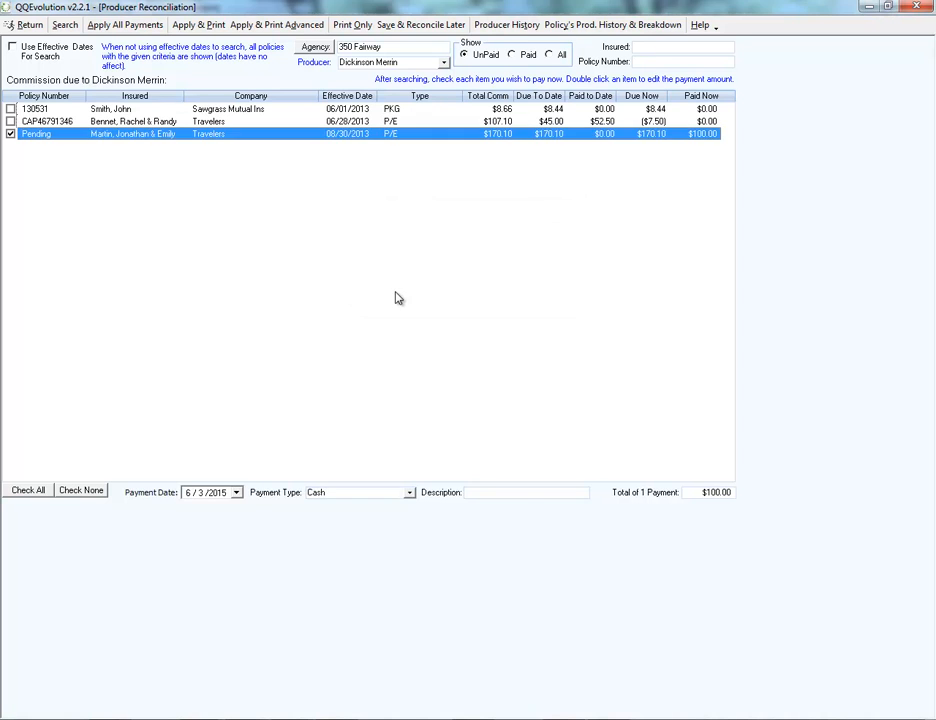
Enter an $8.44 payment for the Sawgrass Mutual policy effective 06/01/2013, clearing and re-marking it for full payment.
left_click(605, 110)
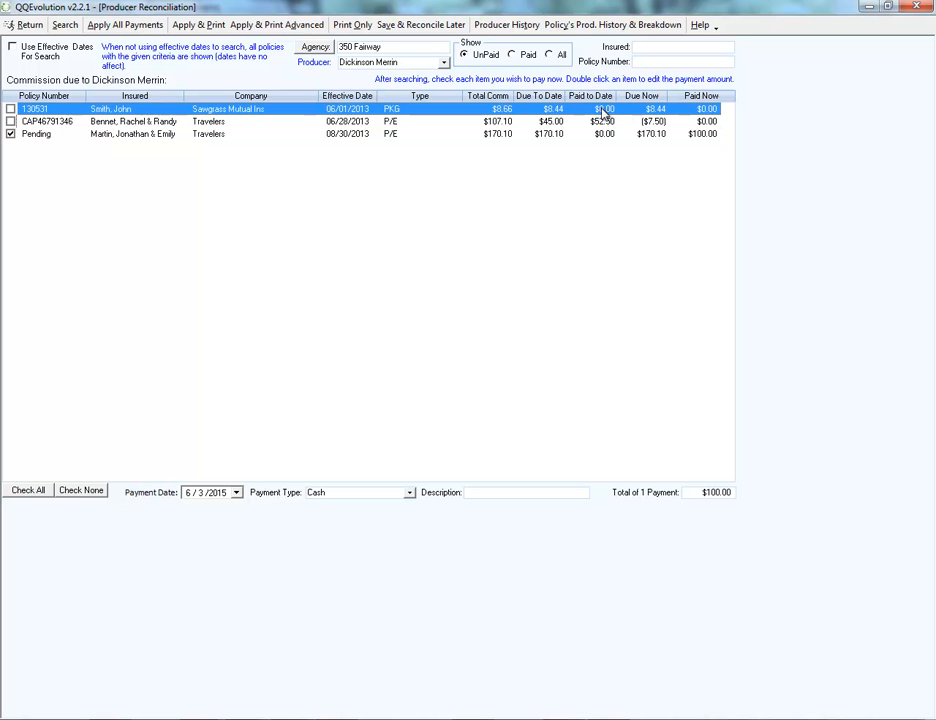
double_click(604, 110)
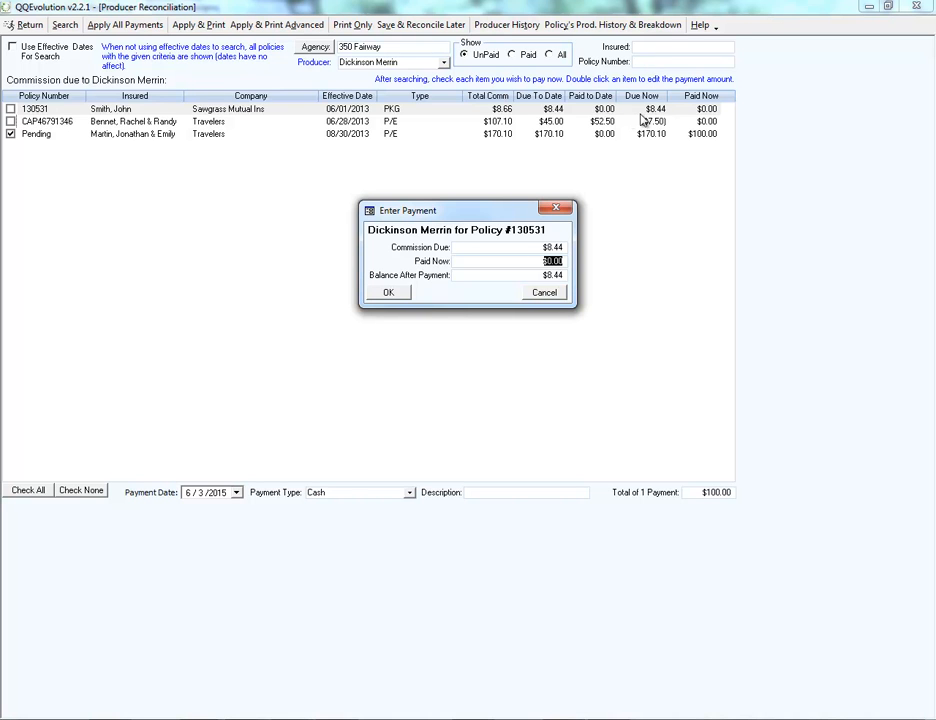
type("8.44")
left_click(390, 292)
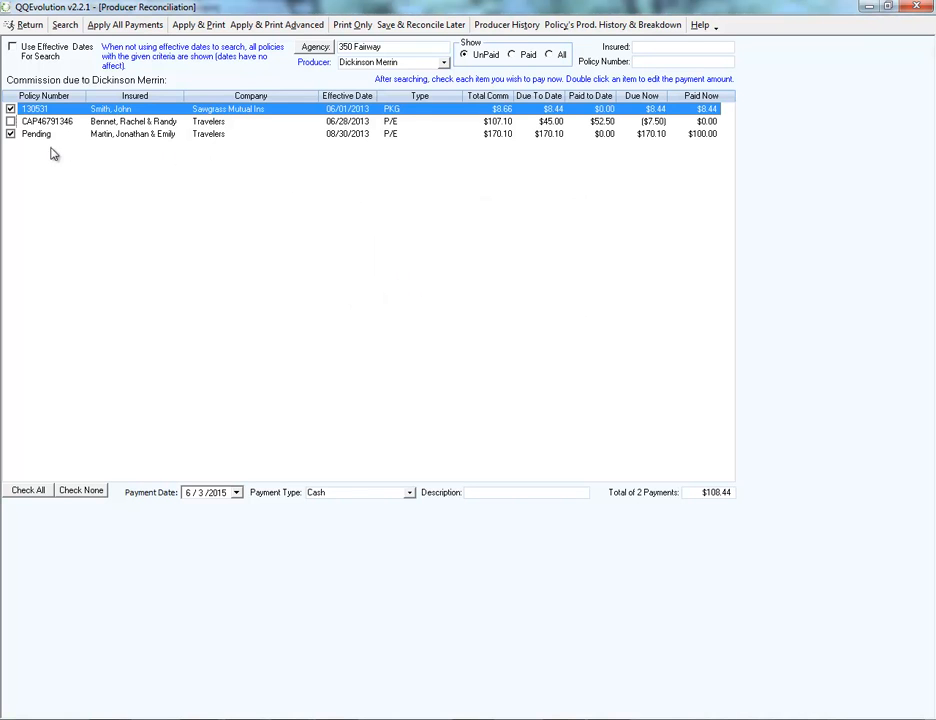
left_click(10, 108)
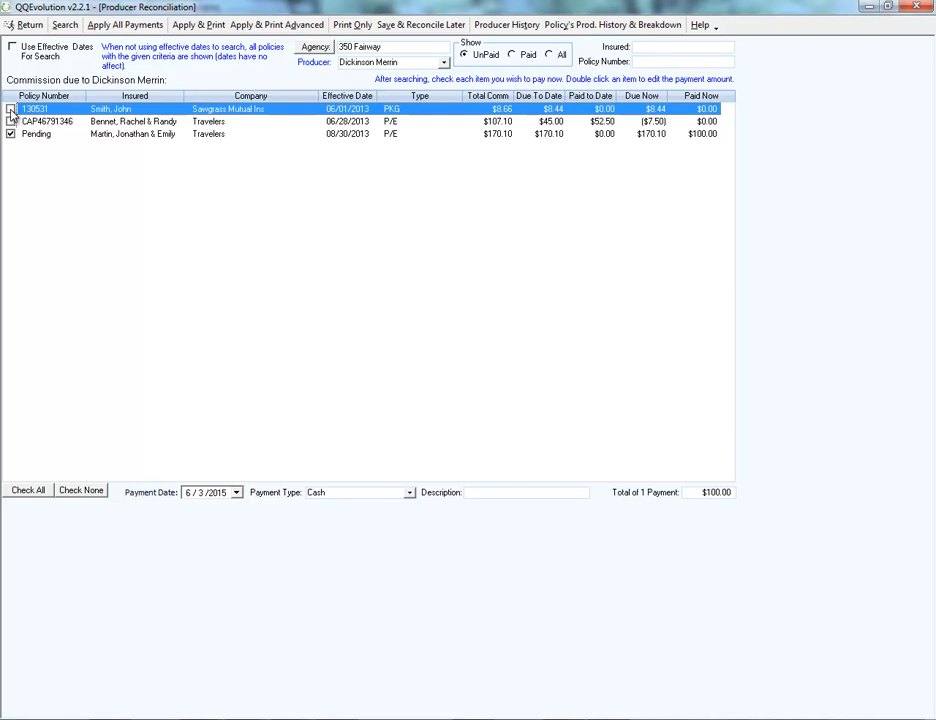
left_click(10, 108)
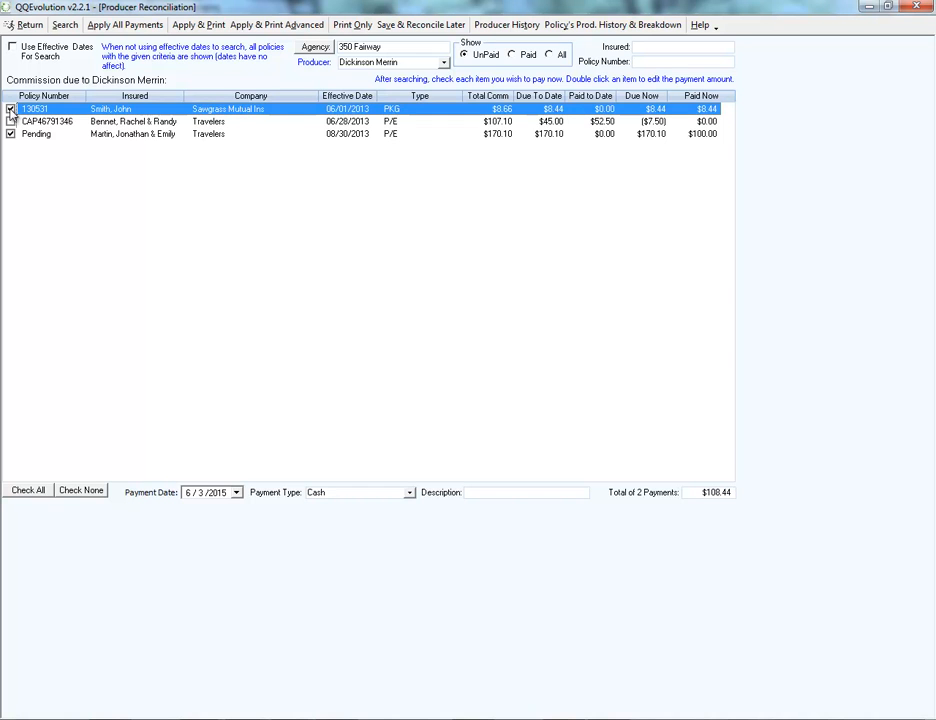
Enter a payment of -$7.50 for the Travelers policy effective 06/28/2013 to take back the overpaid commission.
left_click(659, 122)
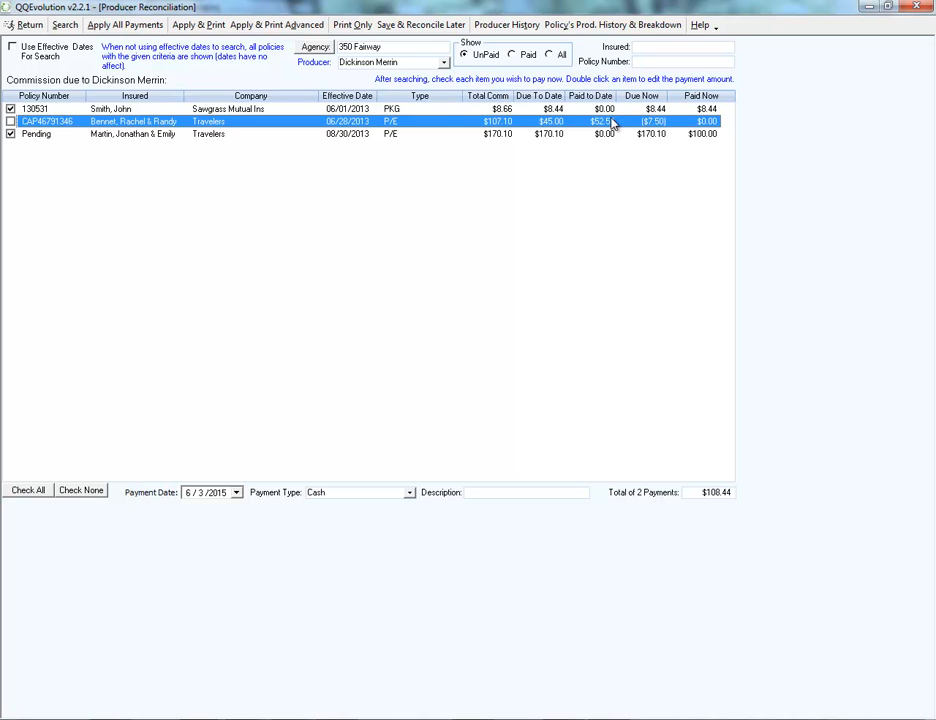
left_click(10, 122)
double_click(639, 124)
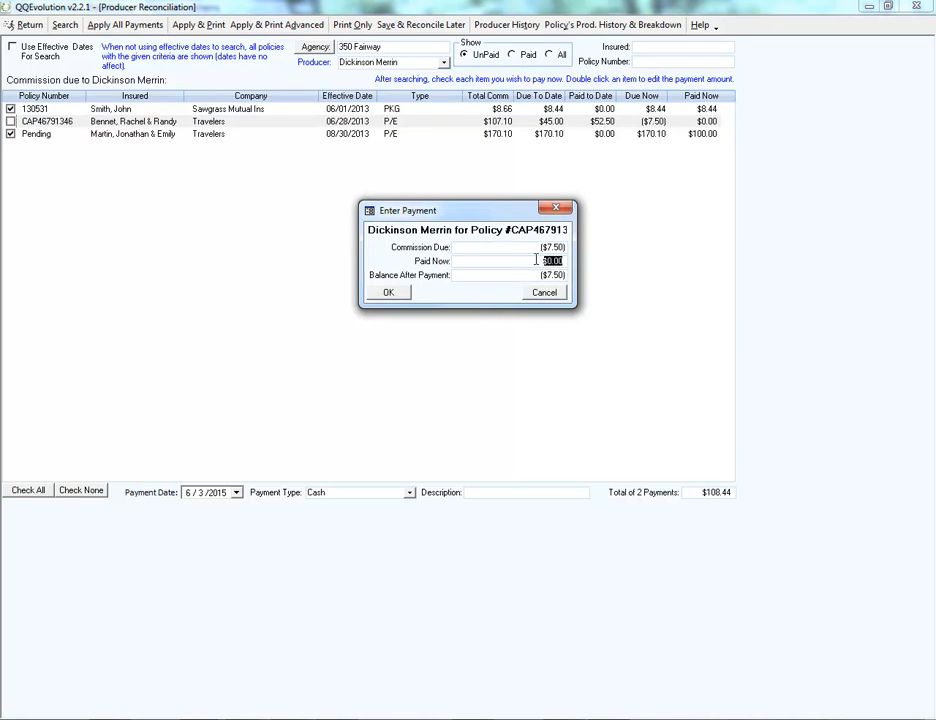
type("-7.50")
left_click(390, 294)
Review the three policies' payment amounts and the payment type options, keeping Cash and leaving the description blank.
left_click(602, 109)
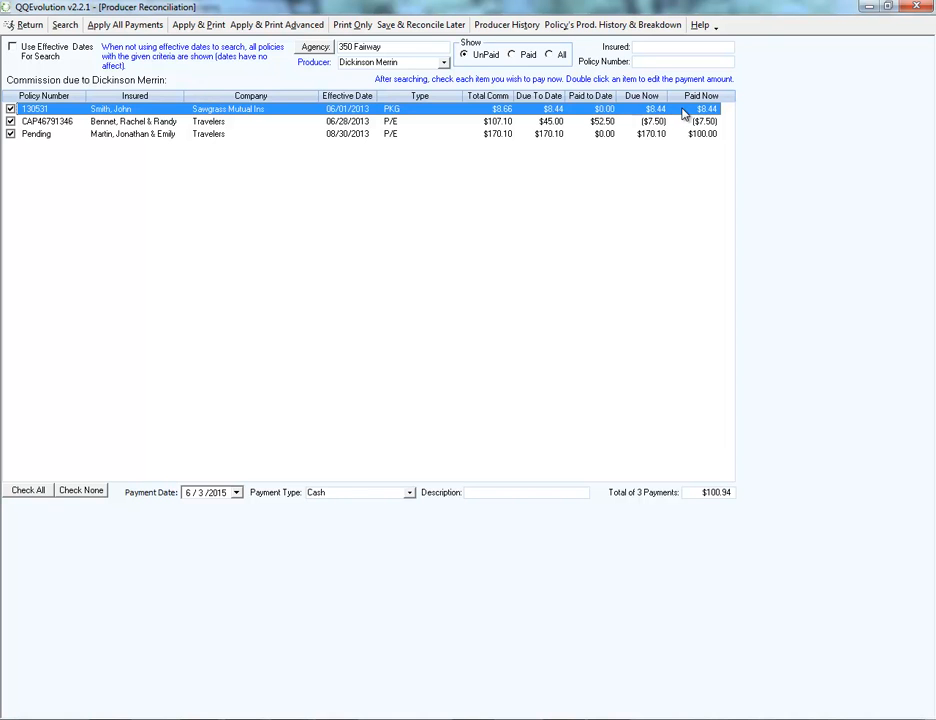
left_click(652, 121)
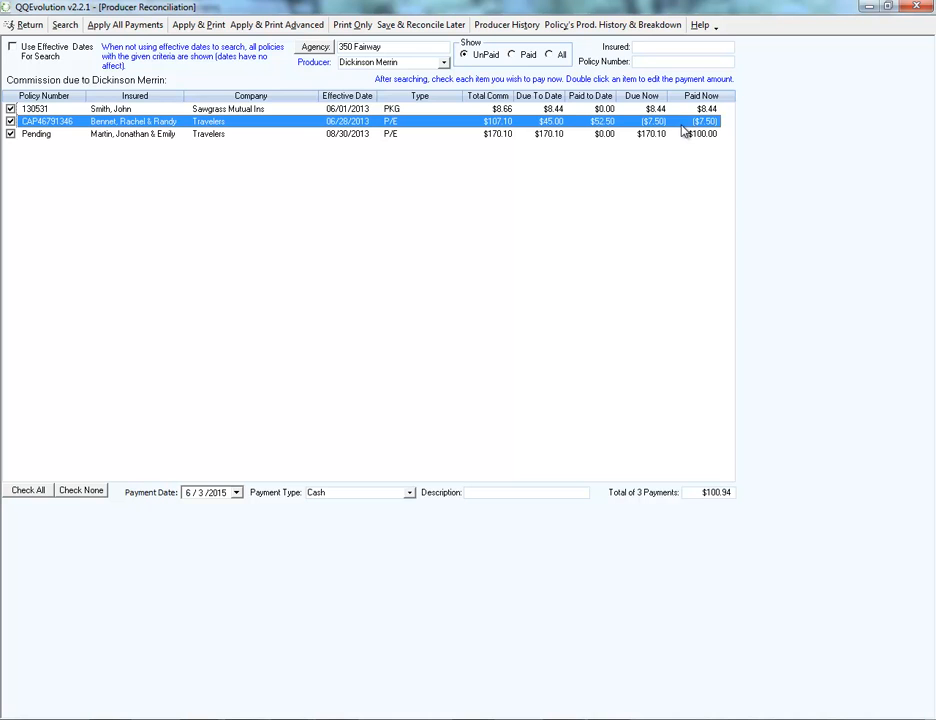
left_click(620, 135)
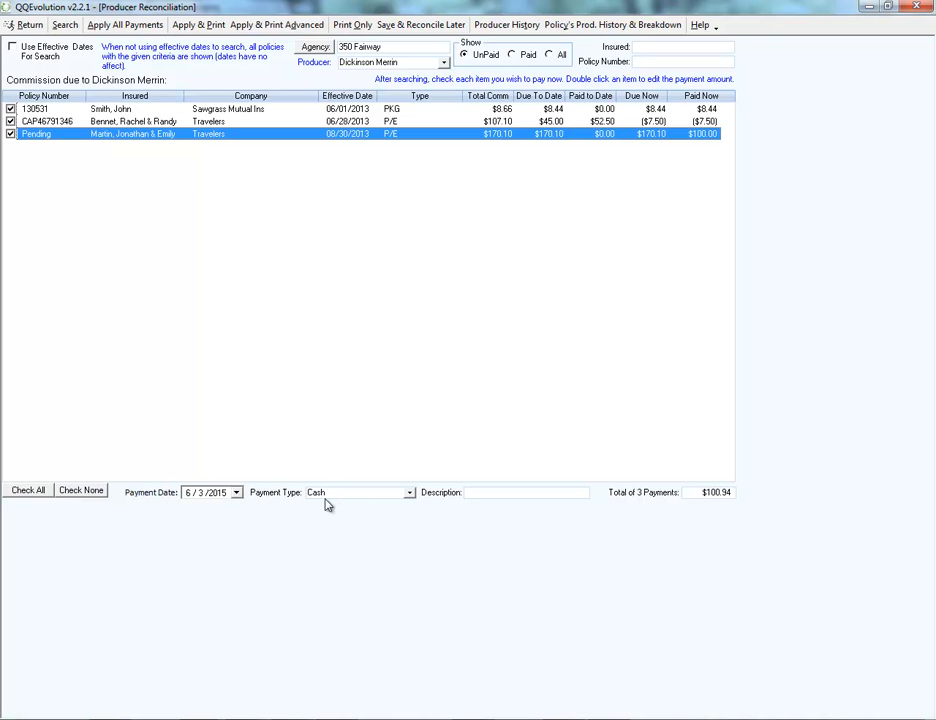
left_click(407, 495)
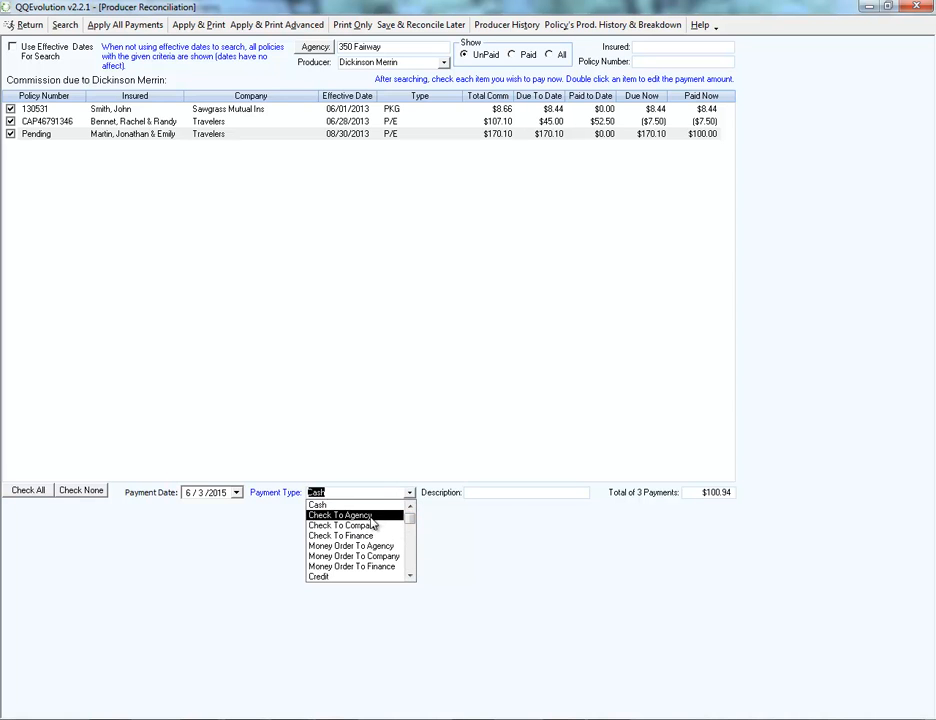
left_click(443, 516)
left_click(485, 493)
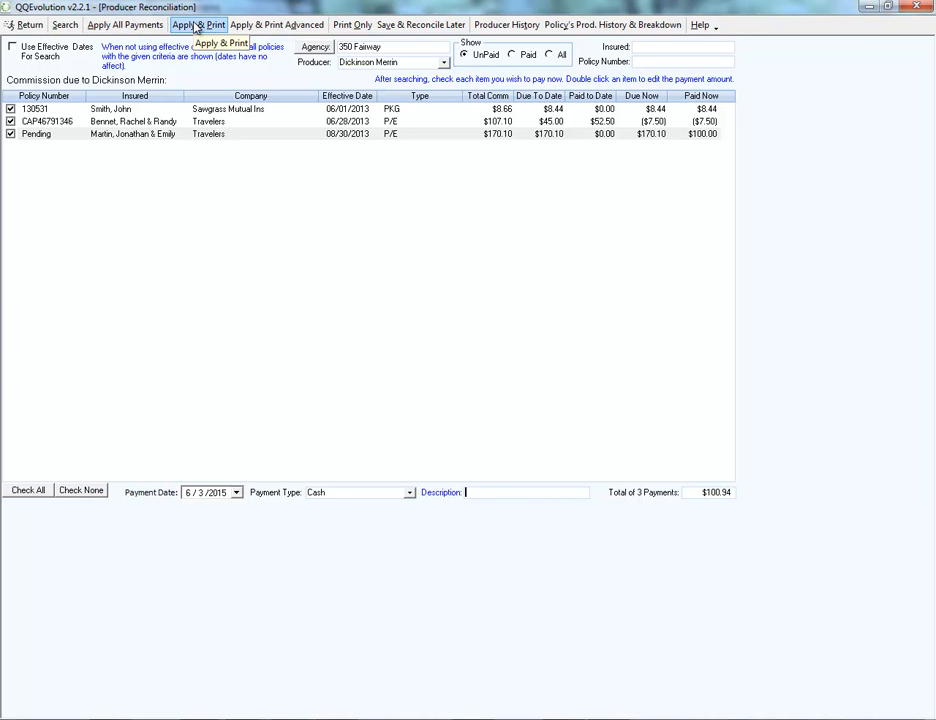
Apply the three payments with the advanced print report, attach no note, and return to the producer reconciliation list.
left_click(270, 26)
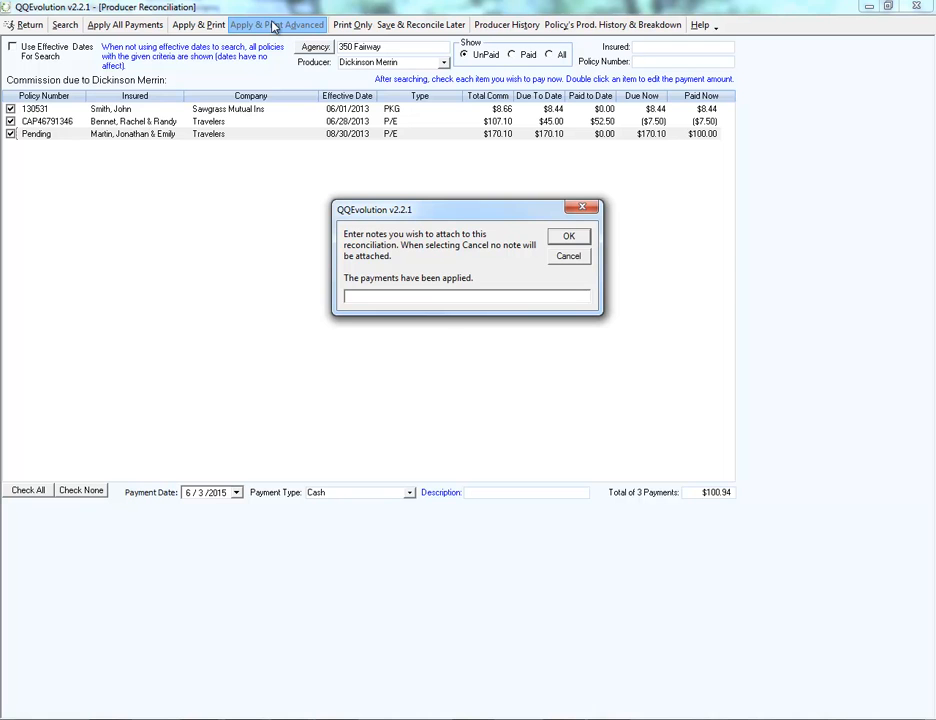
left_click(568, 256)
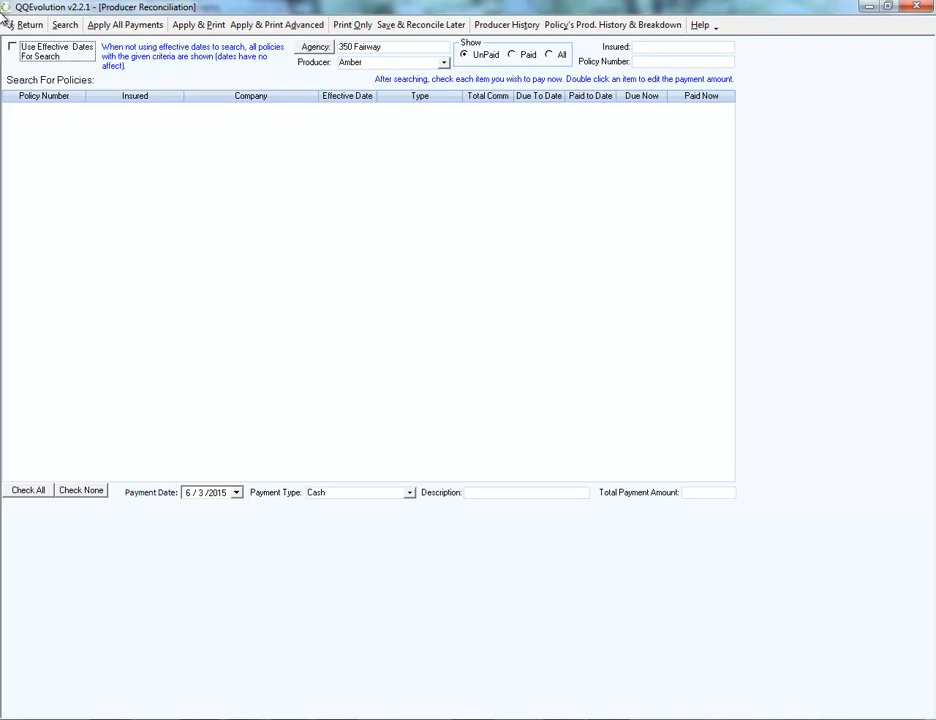
left_click(22, 27)
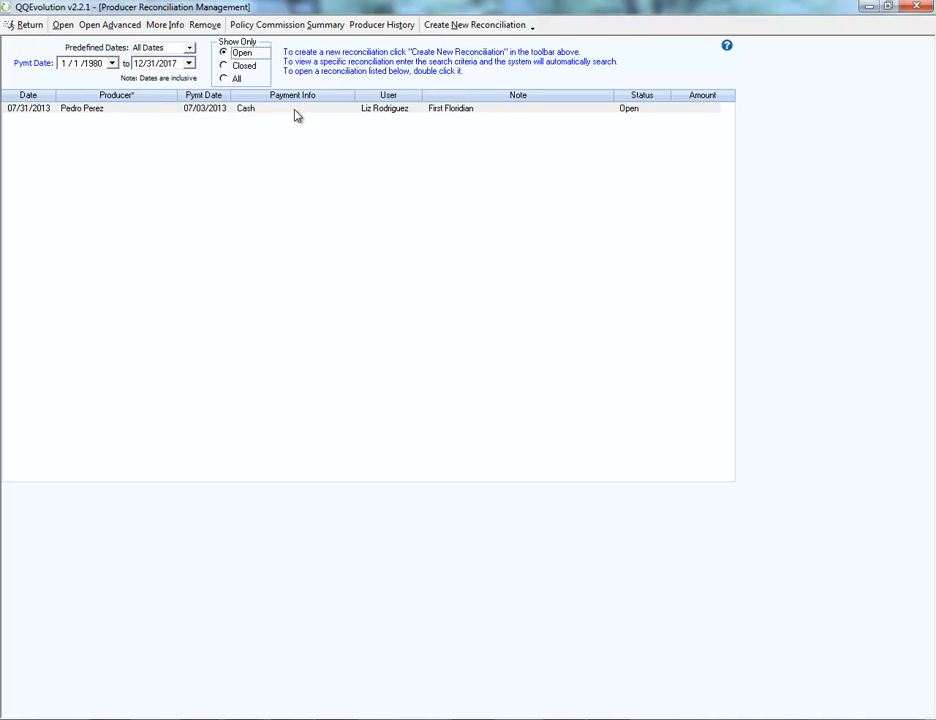
Open the saved reconciliation dated 07/31/2013, apply and print its payment with the First Floridian note, and return to the list.
double_click(378, 110)
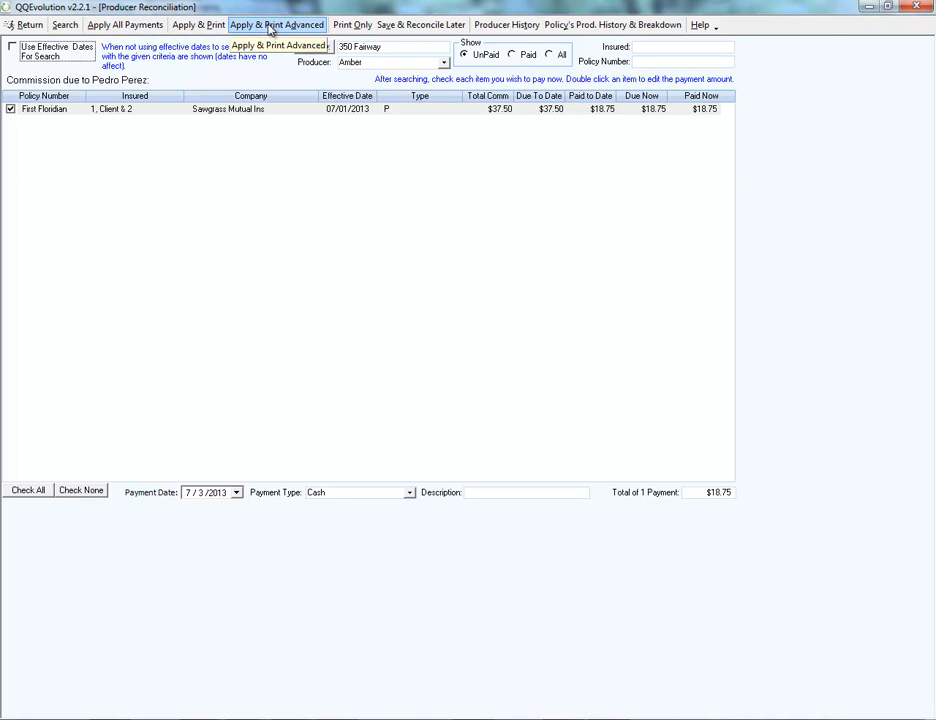
left_click(205, 28)
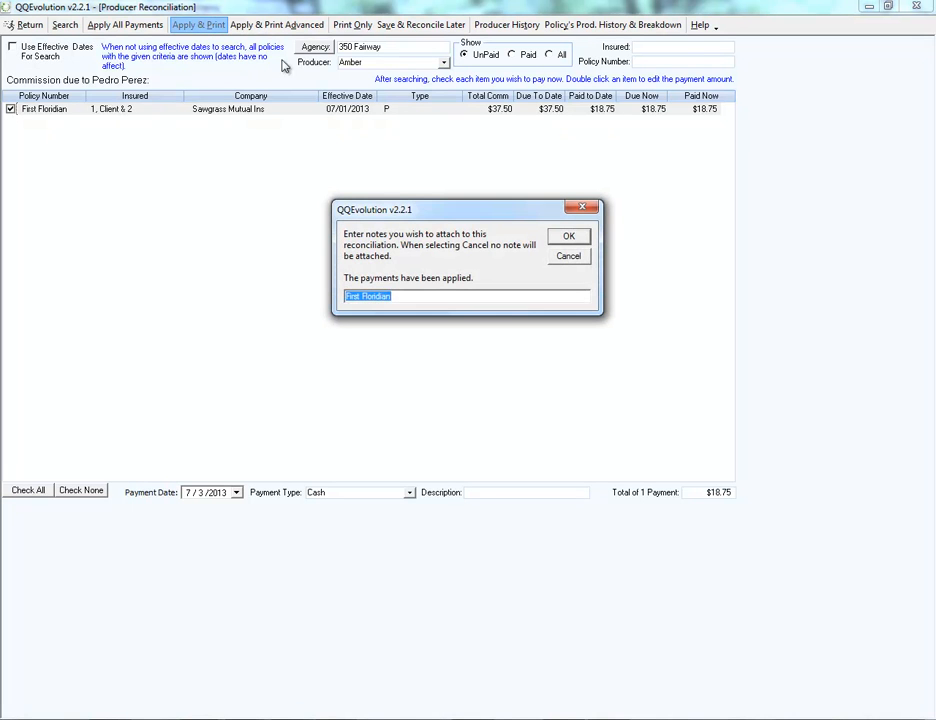
left_click(564, 239)
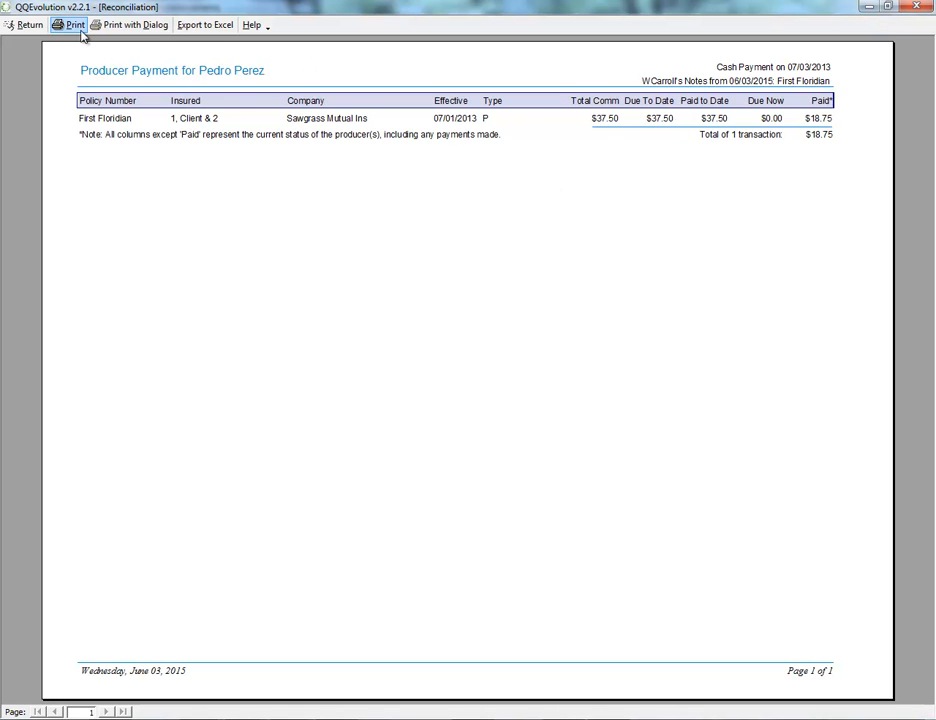
left_click(22, 27)
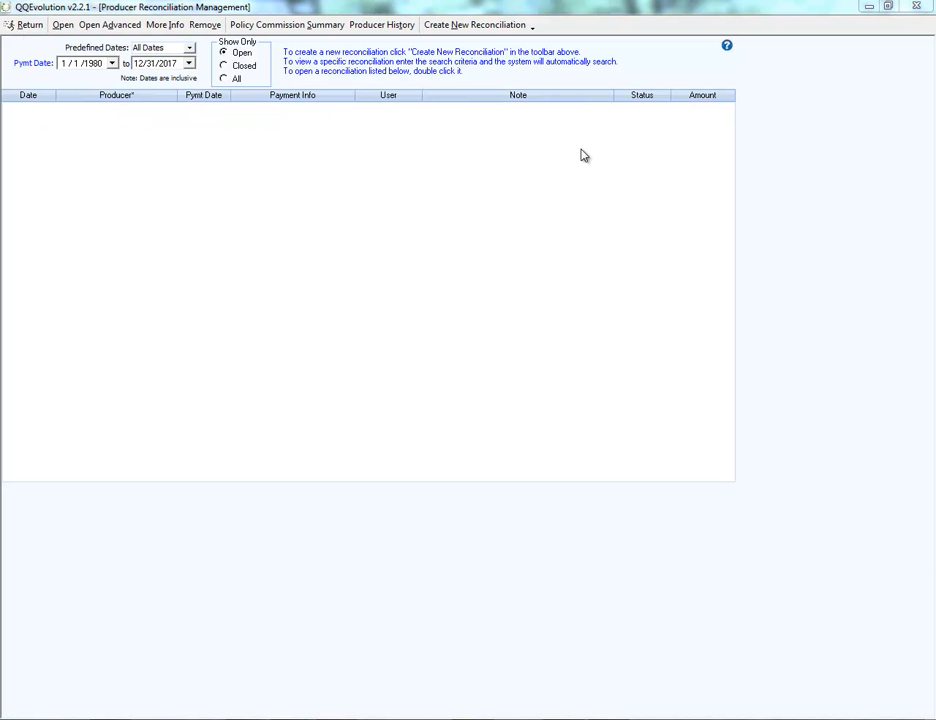
Start a new reconciliation for a different producer, search for unpaid commissions, and mark the Sawgrass Mutual policy for its full $28.13 payment.
left_click(456, 26)
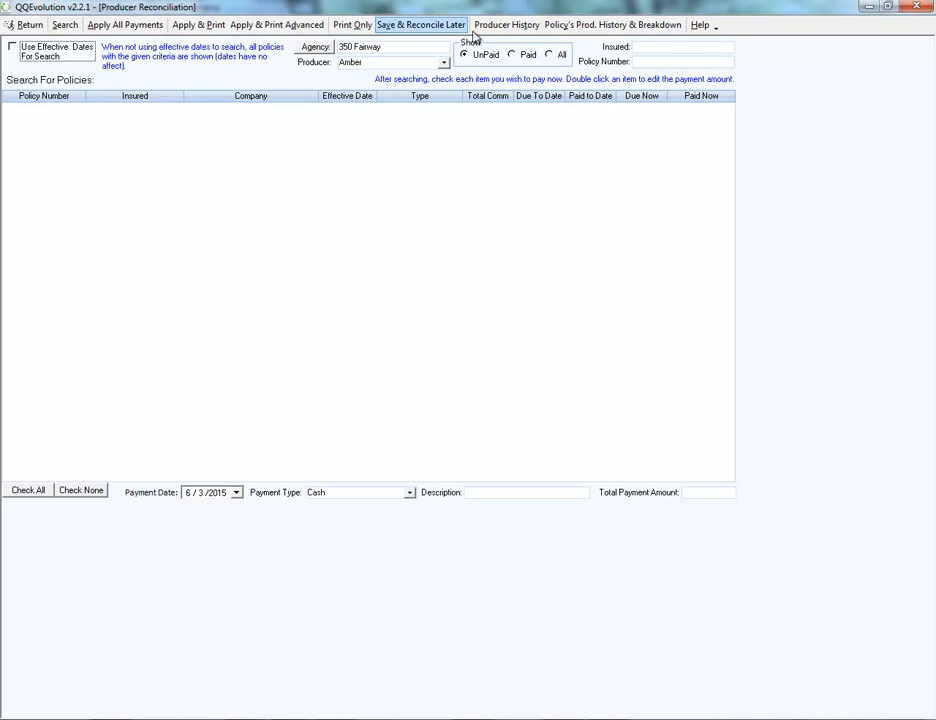
left_click(444, 63)
left_click(409, 137)
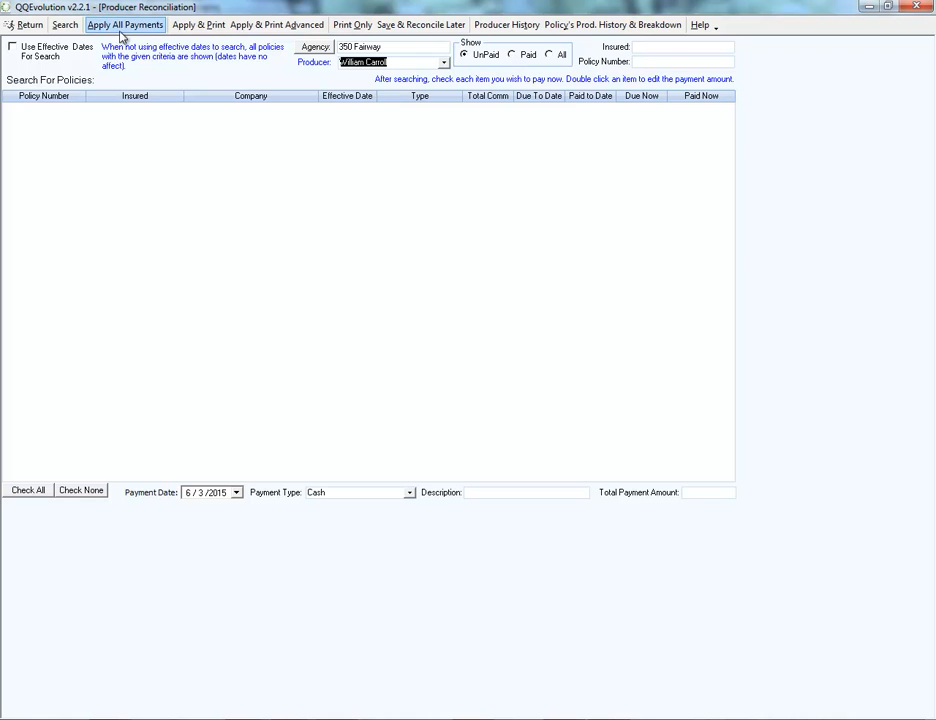
left_click(65, 27)
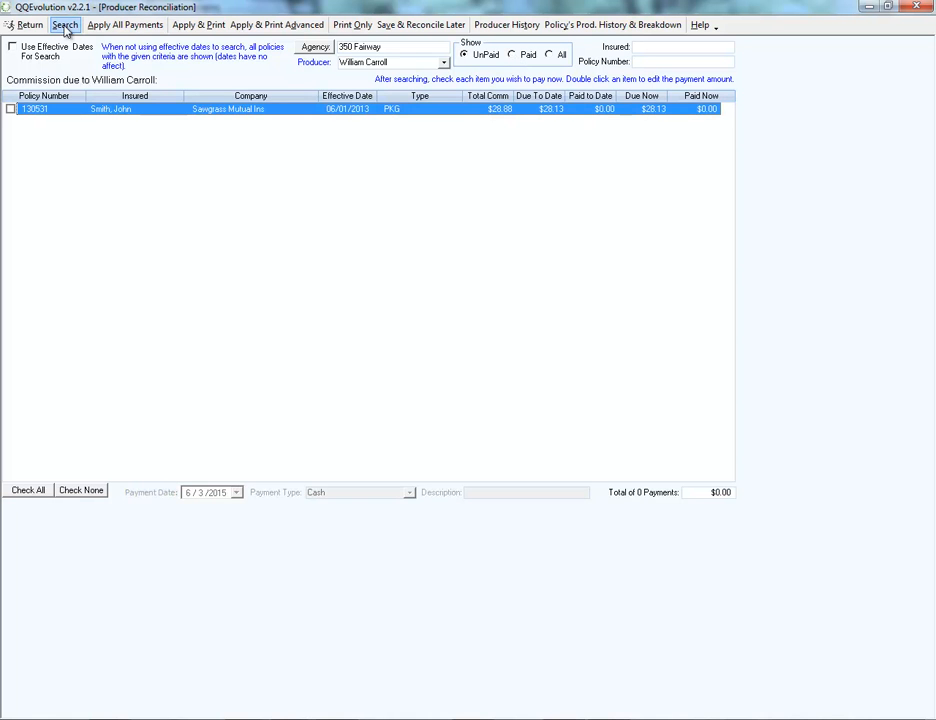
left_click(10, 109)
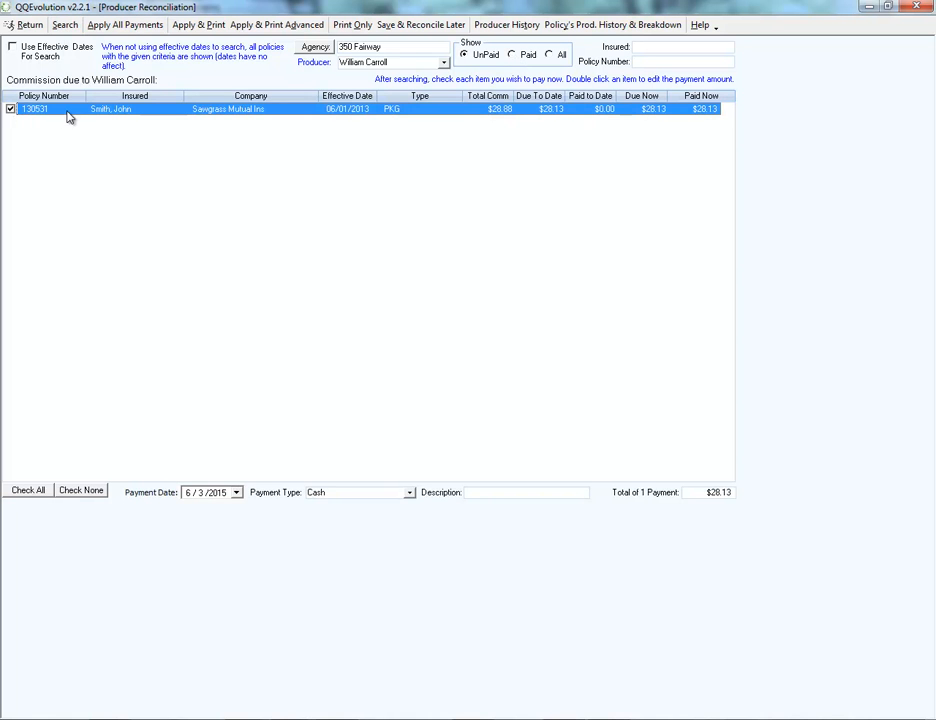
Apply the $28.13 payment with an empty note, view the advanced producer payment report, and return to the reconciliation list.
left_click(278, 30)
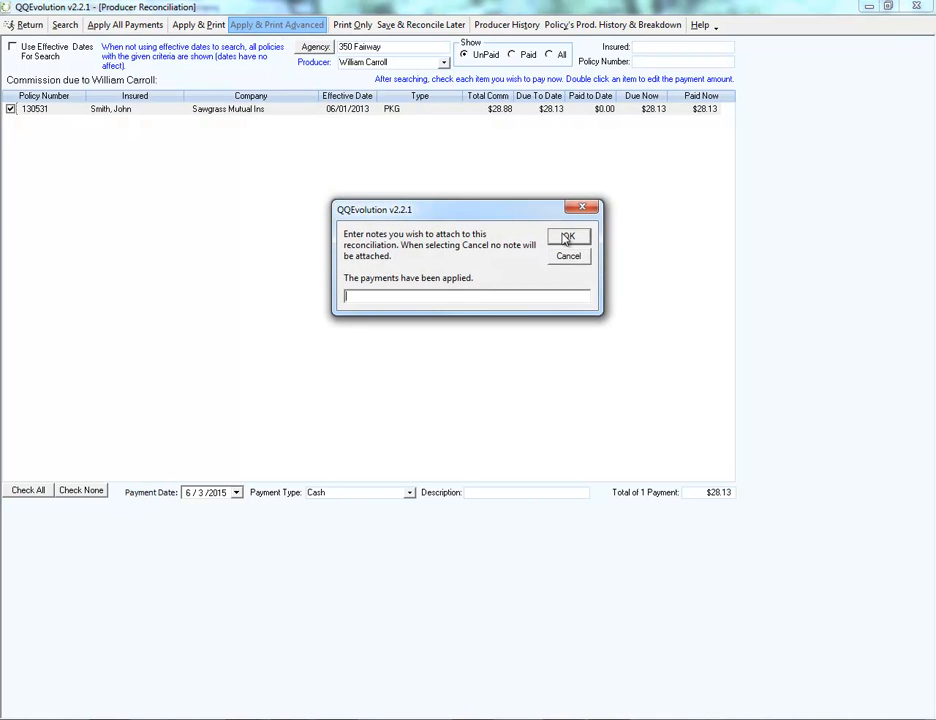
left_click(567, 238)
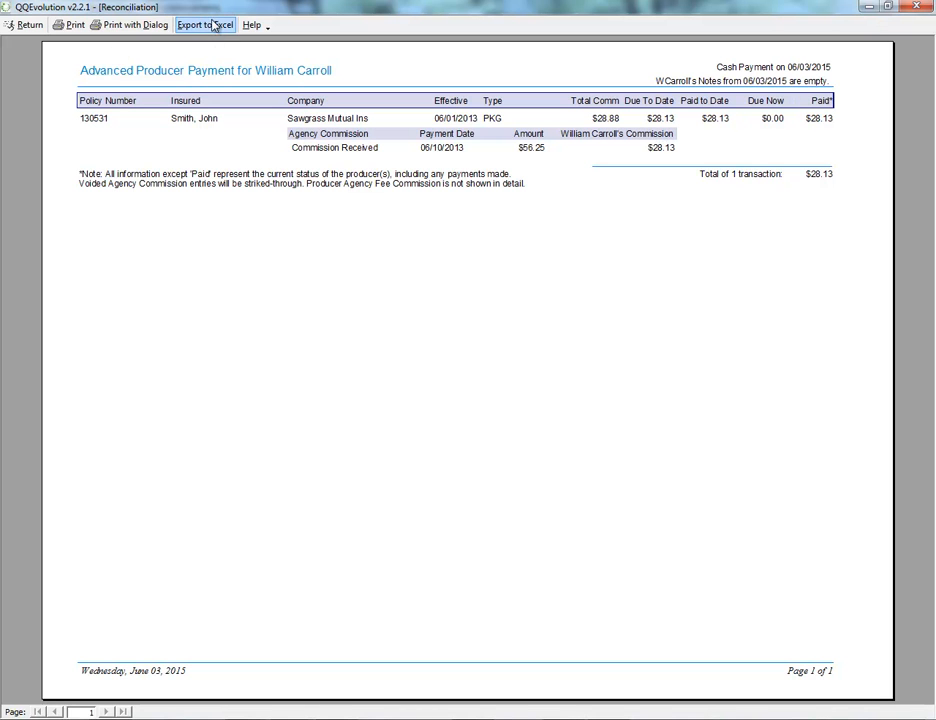
left_click(24, 25)
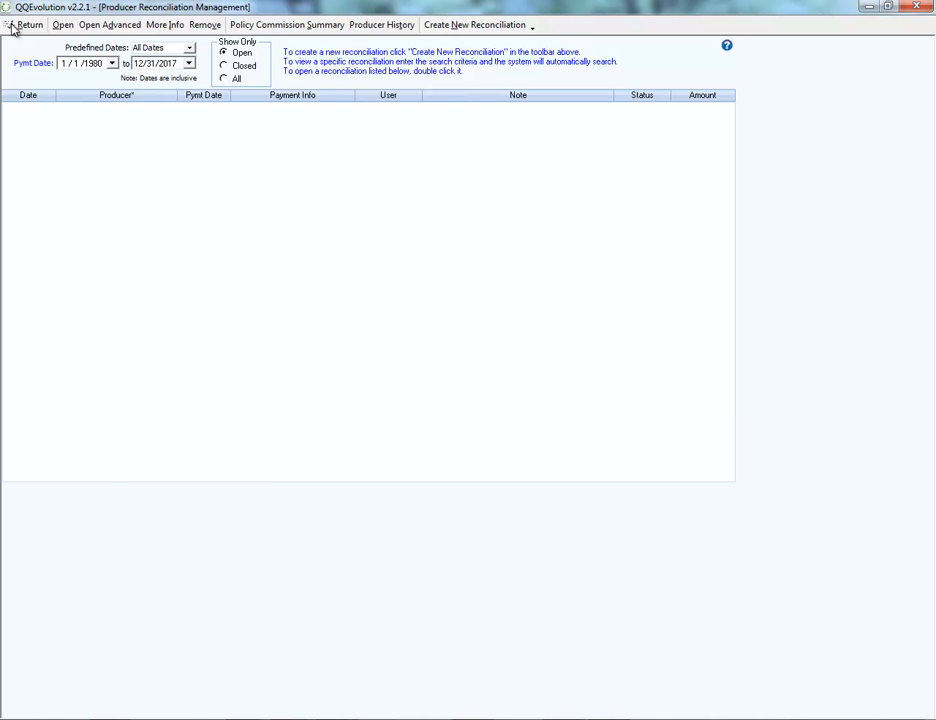
Go back to the dashboard, open the client with the pending Travelers policy, check its producer commission payments, and leave the client record.
left_click(14, 26)
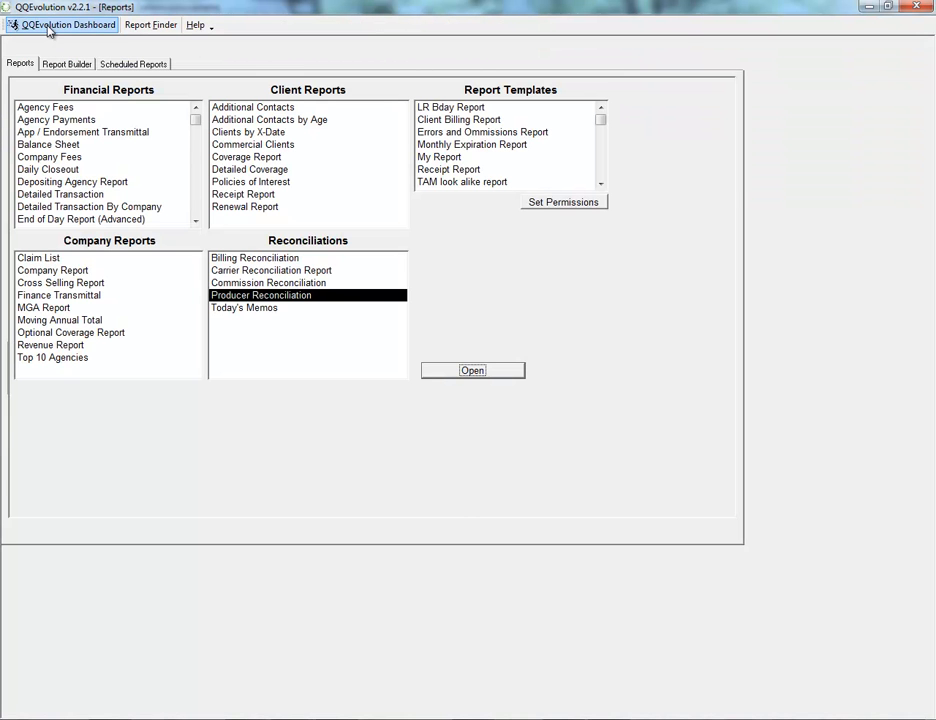
left_click(48, 27)
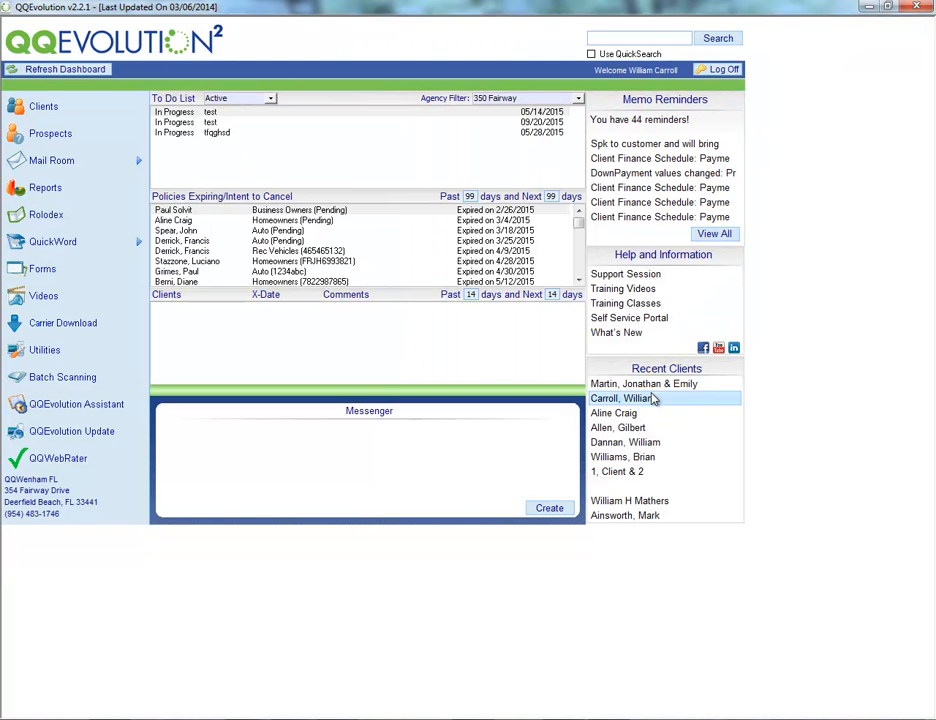
left_click(661, 386)
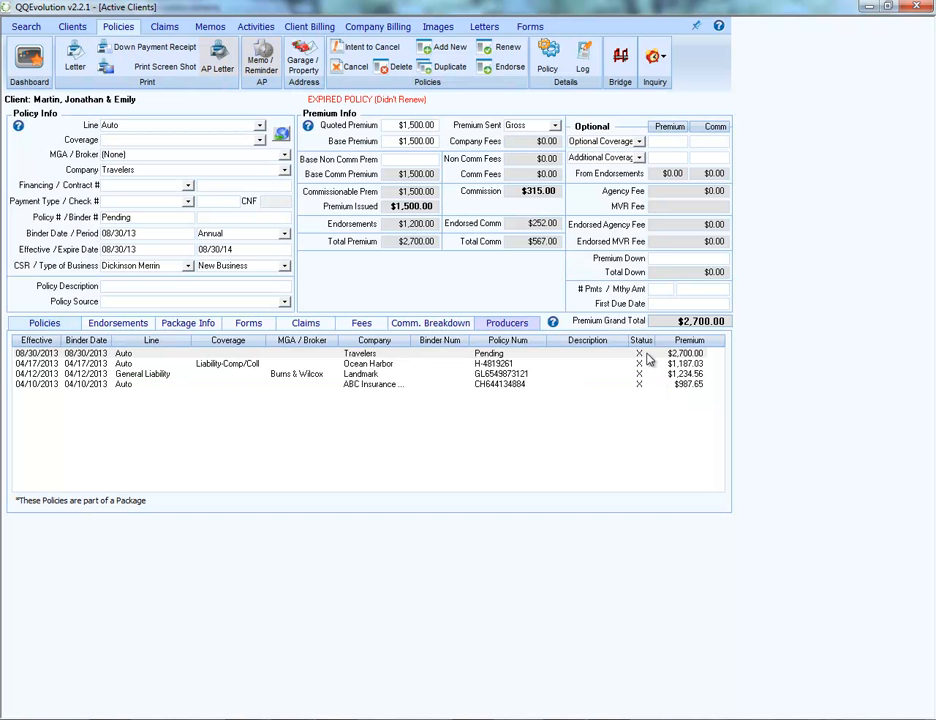
left_click(503, 326)
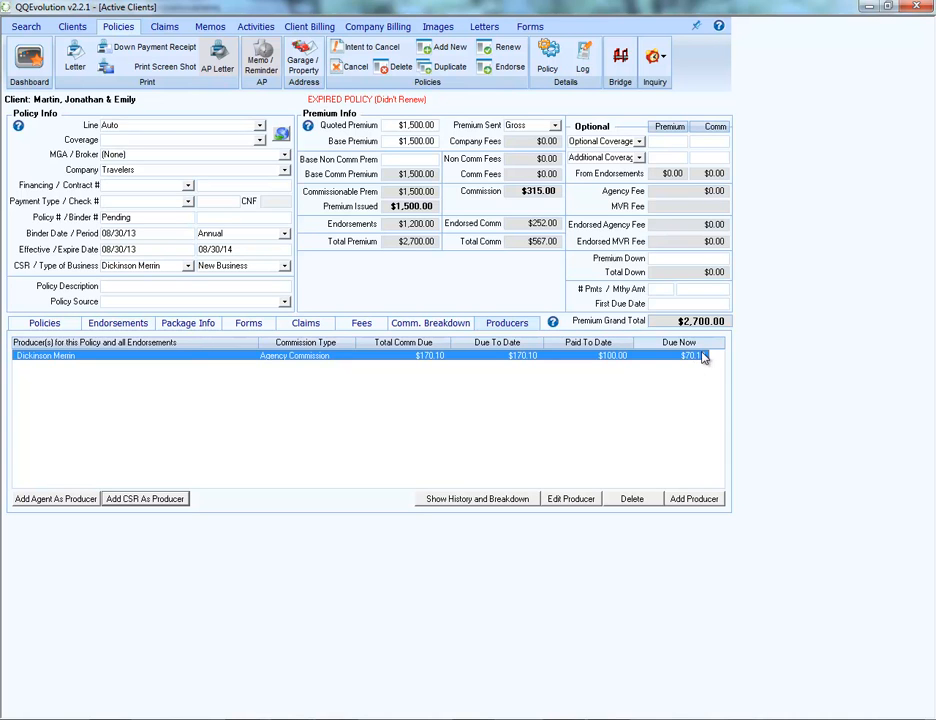
left_click(27, 64)
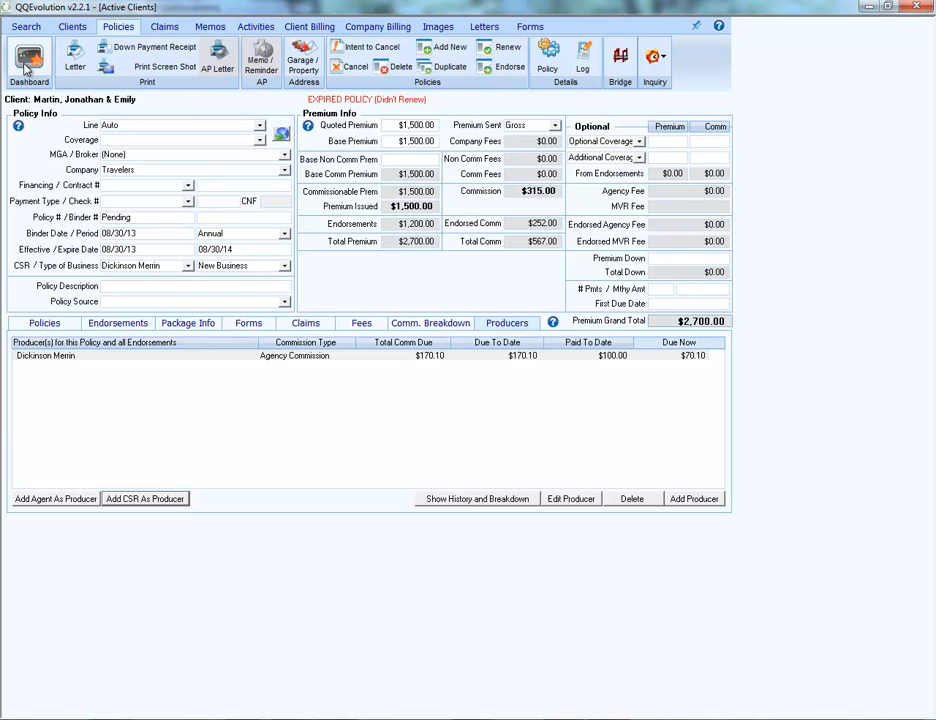
Leave the client record, show this month's closed producer reconciliations, and view the report of the $100.94 cash payment.
left_click(27, 62)
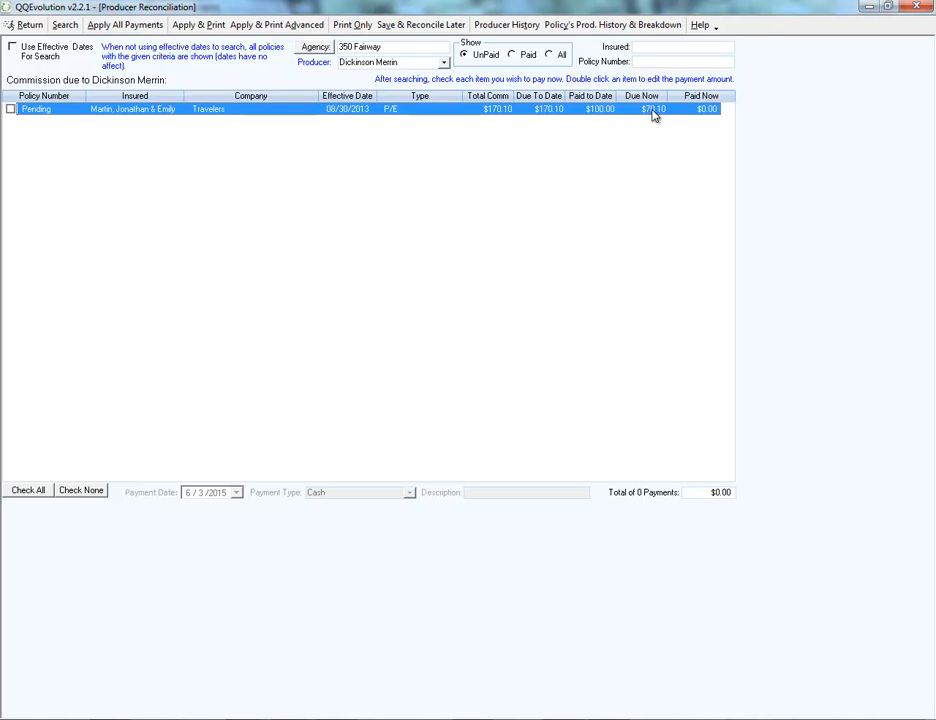
left_click(22, 24)
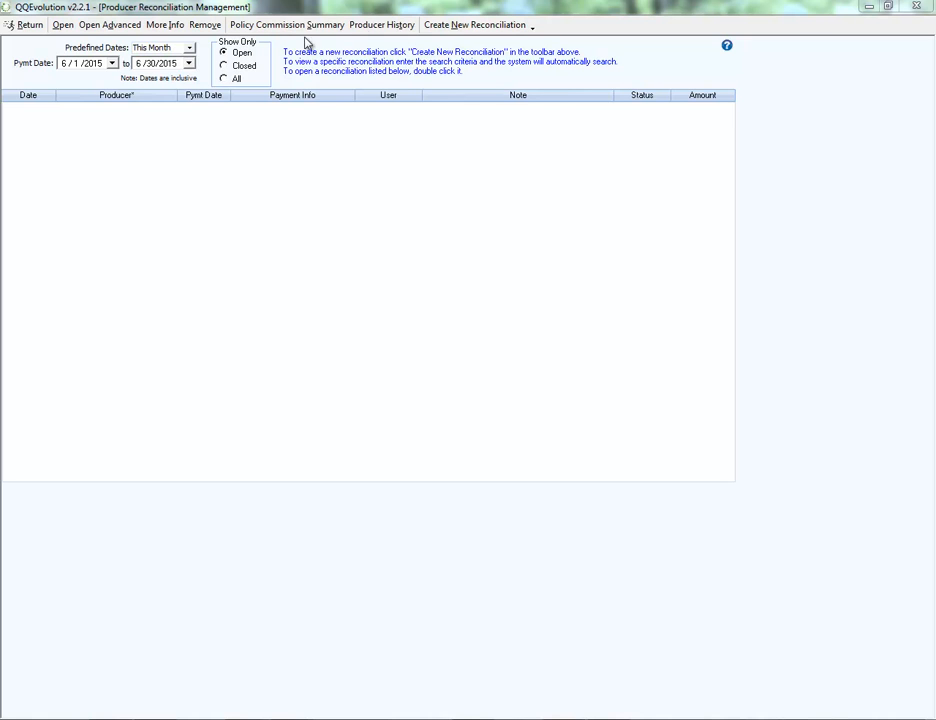
left_click(223, 67)
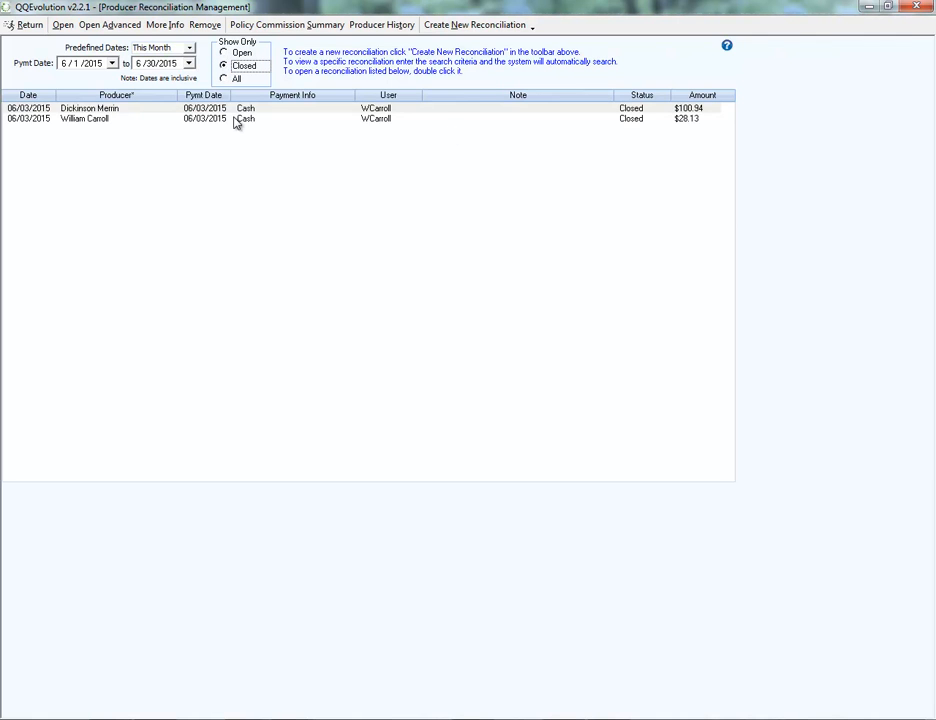
left_click(684, 111)
double_click(182, 109)
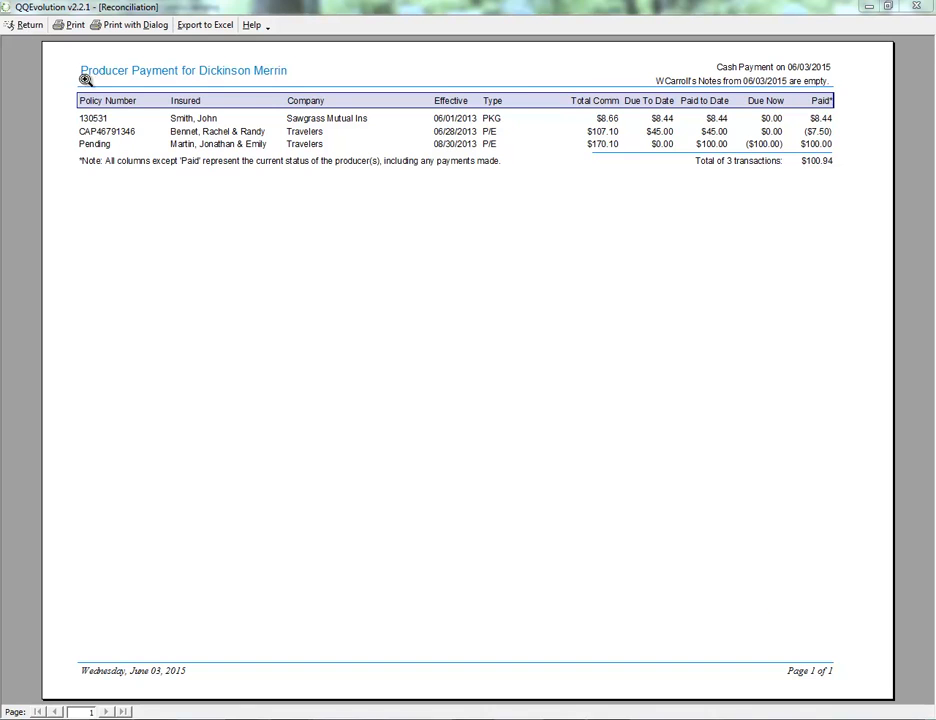
left_click(22, 27)
left_click(22, 27)
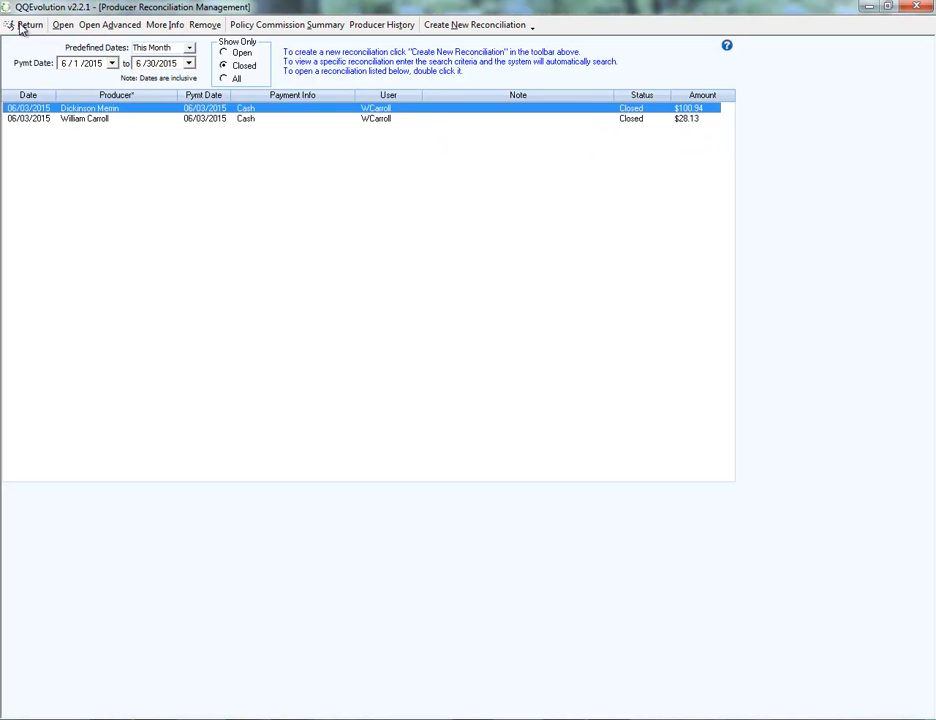
Open the company billing of the client with the pending Travelers auto policy and view the statement behind the voided $567.00 commission.
left_click(21, 26)
left_click(21, 26)
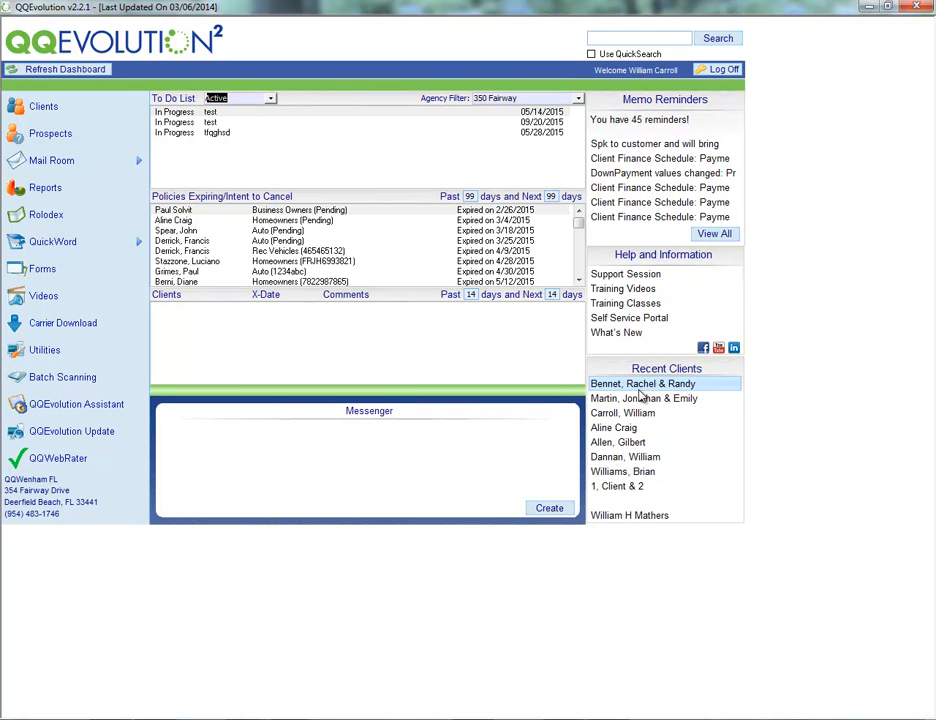
left_click(640, 398)
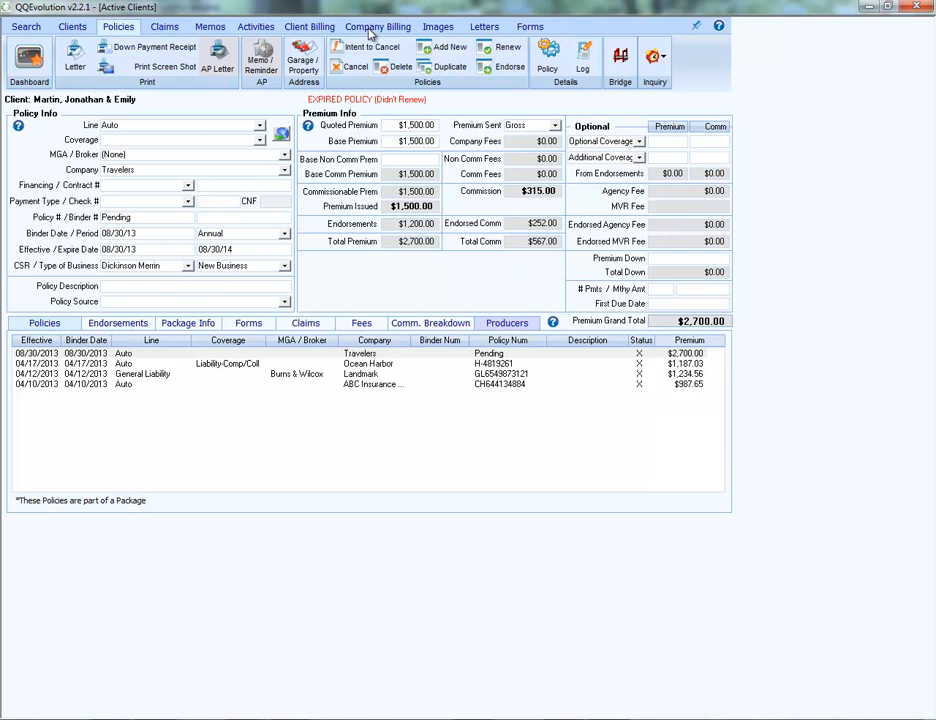
left_click(370, 27)
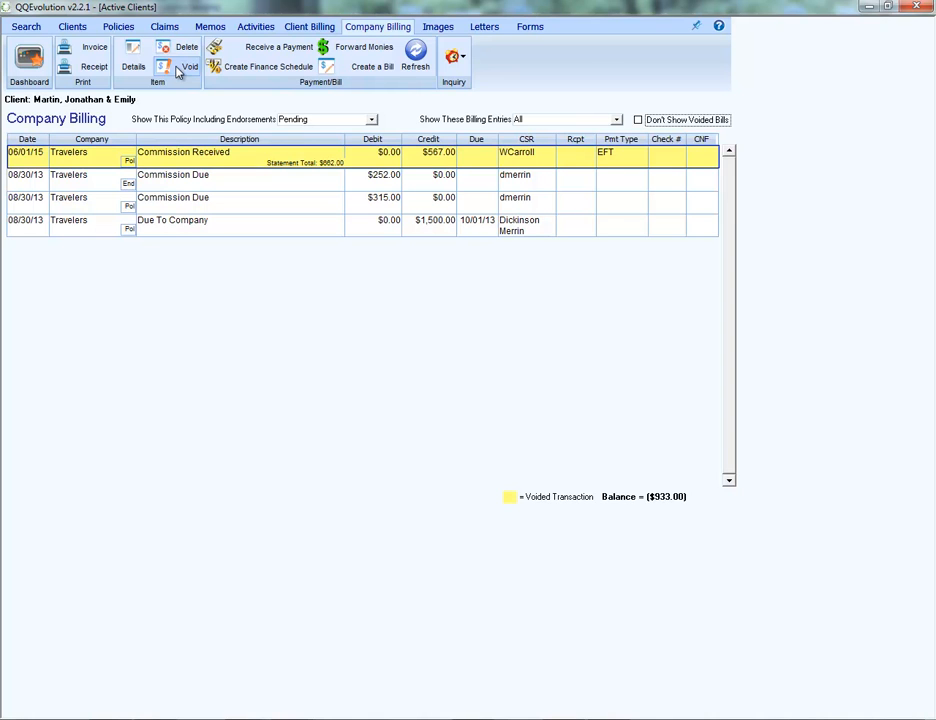
double_click(241, 160)
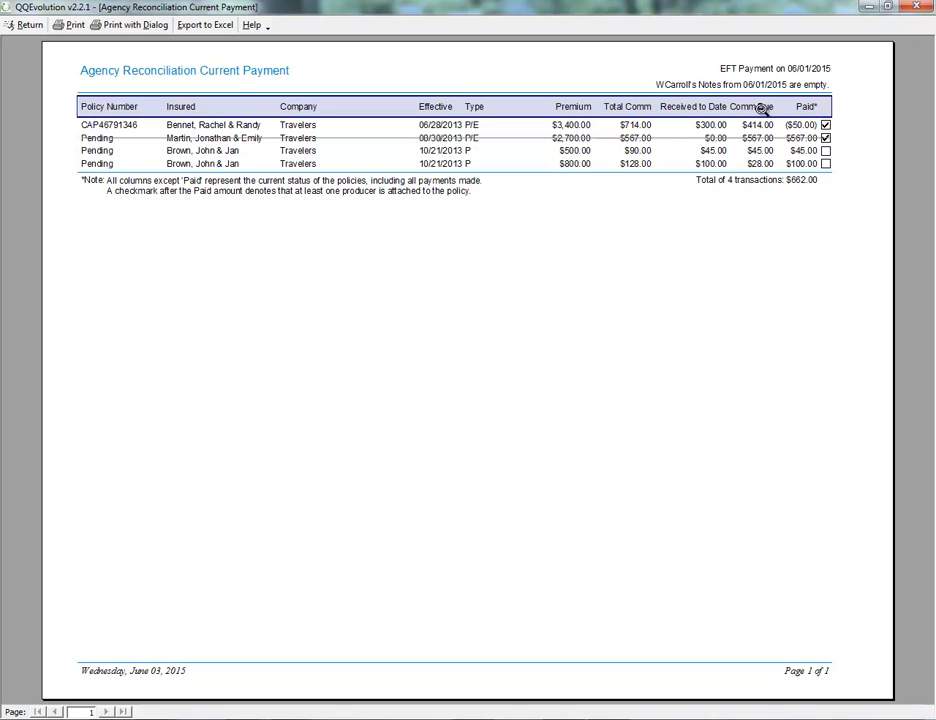
left_click(12, 25)
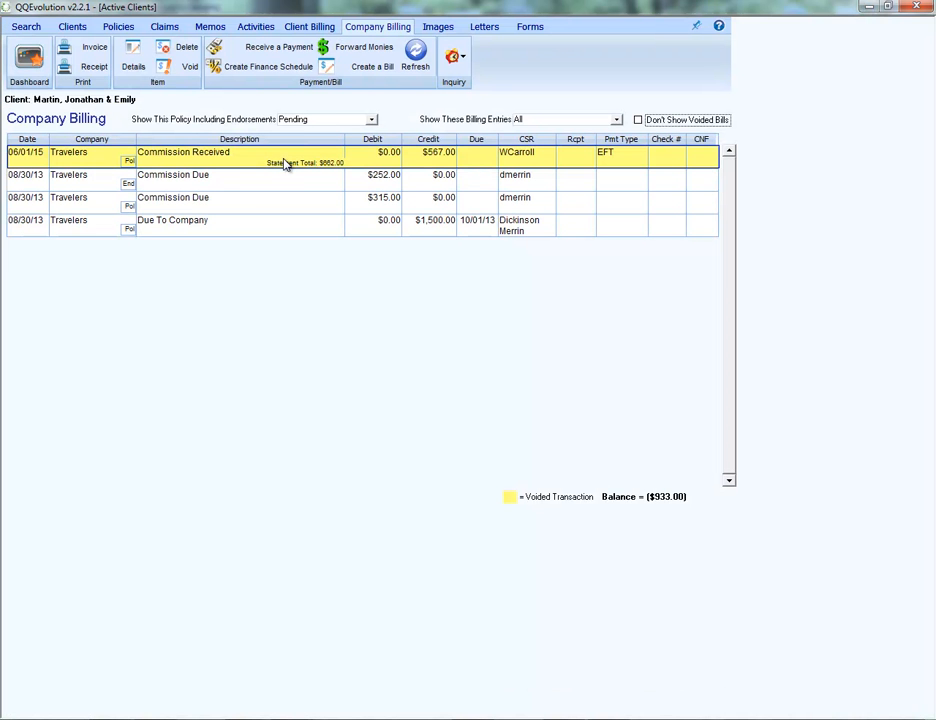
left_click(22, 58)
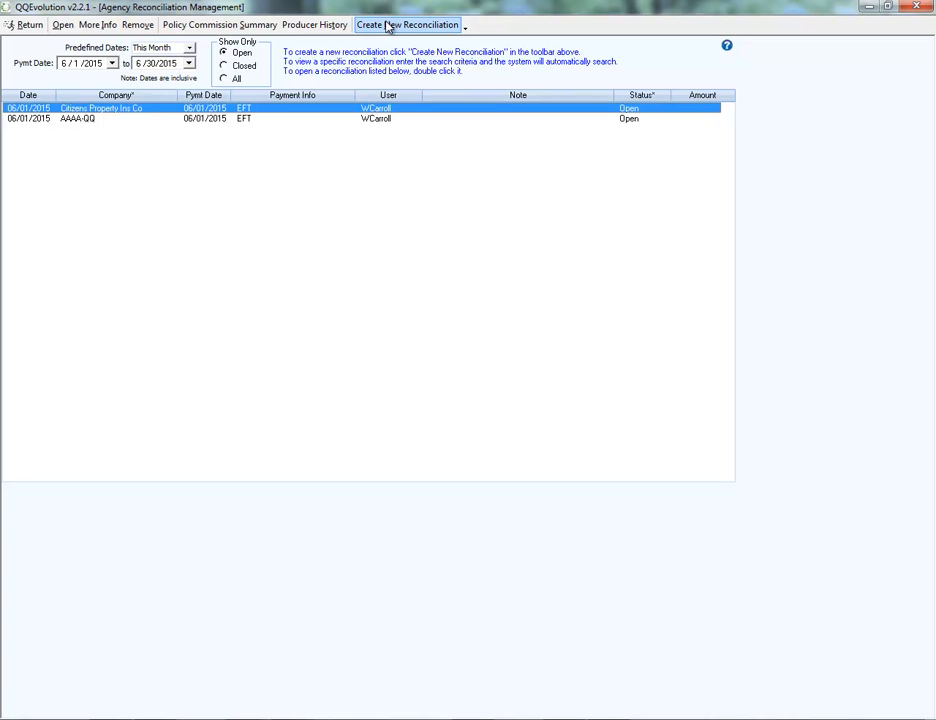
Create a new Travelers agency reconciliation, search unpaid policies for all dates, and enter a payment of -$90.00 on the $800.00 premium policy.
left_click(420, 28)
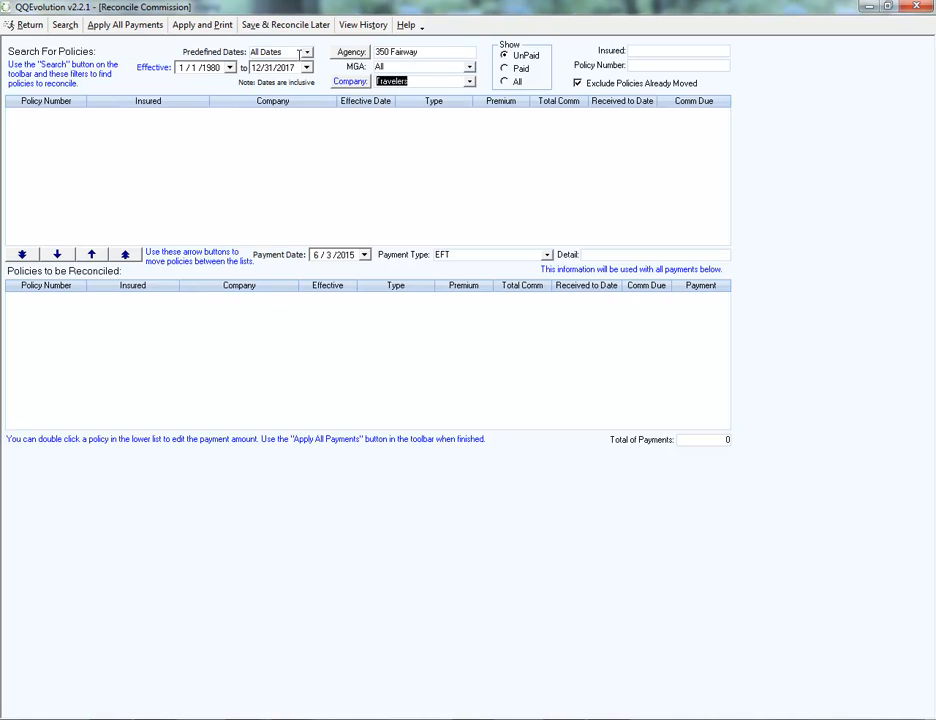
left_click(65, 25)
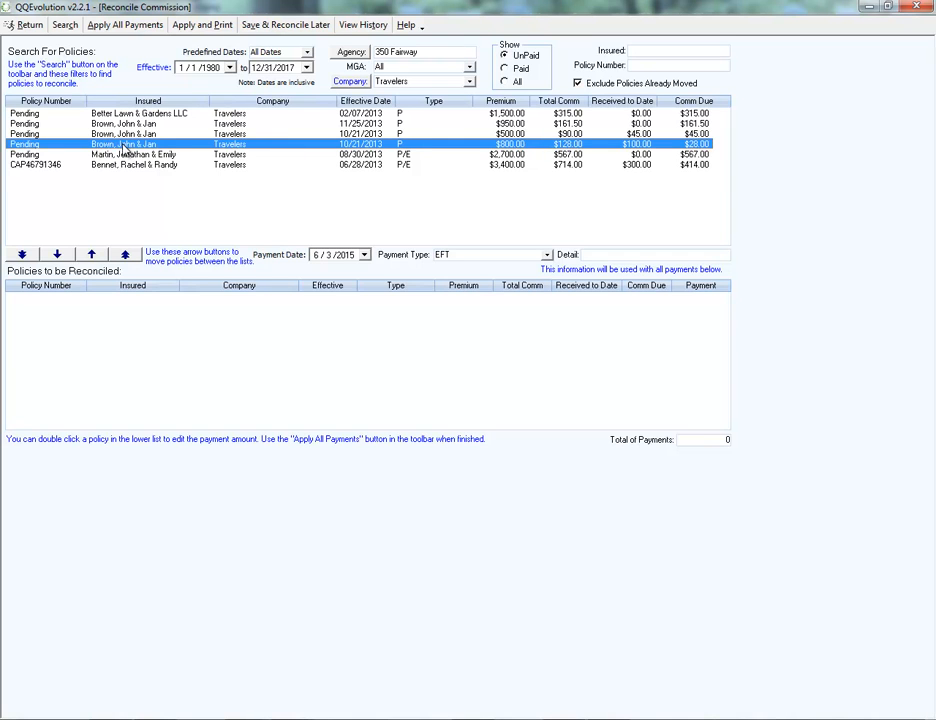
double_click(617, 148)
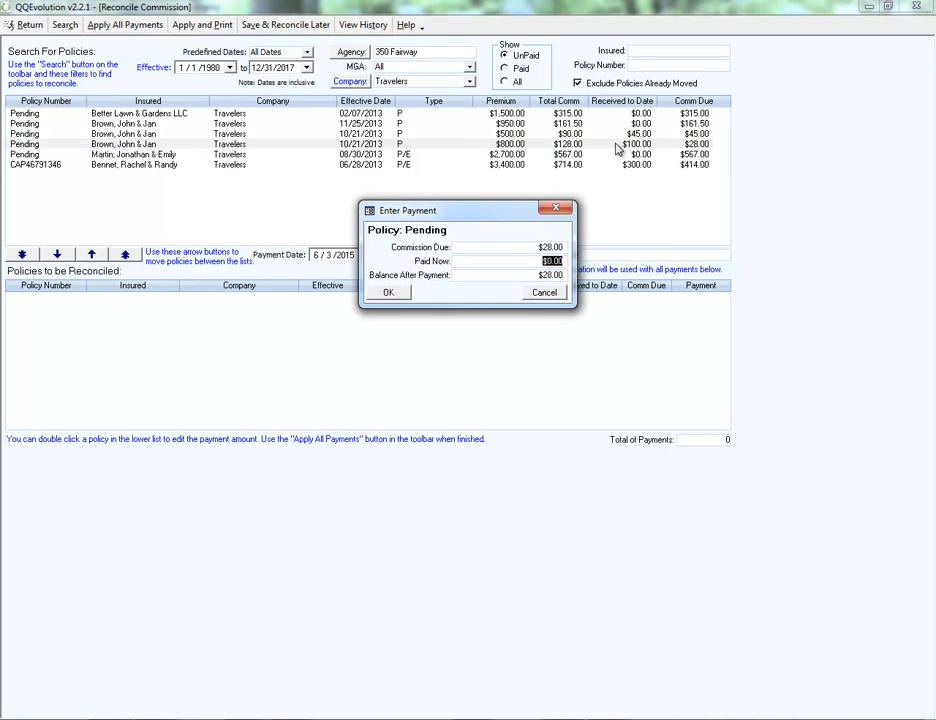
key("BackSpace")
left_click(389, 293)
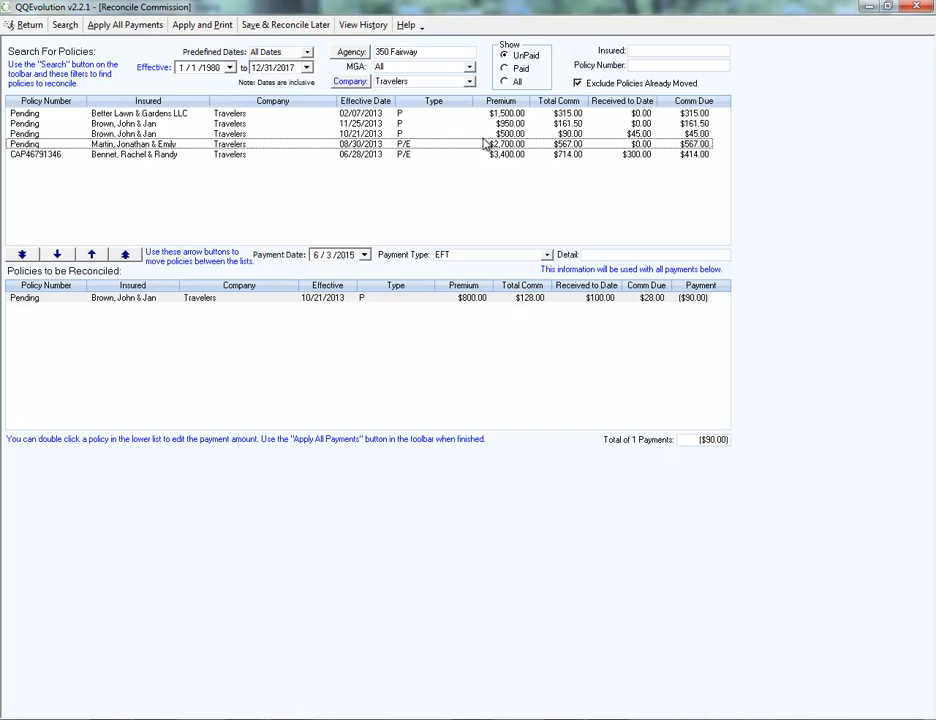
Apply the -$90.00 payment with the note "Correction from 6/1 reconciliation of $100, should have been $10".
left_click(116, 29)
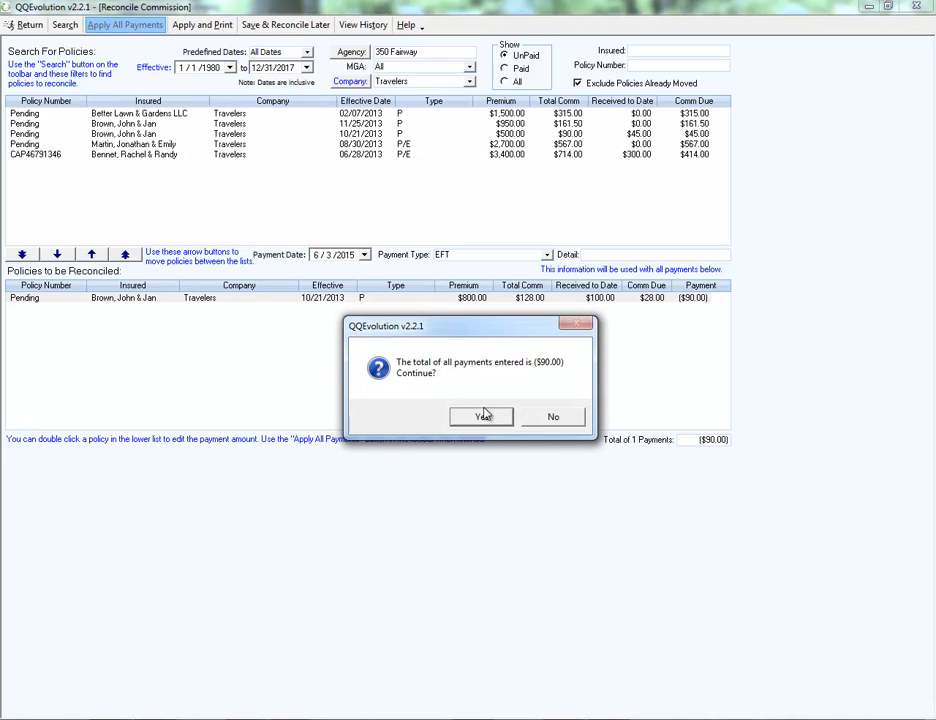
left_click(481, 419)
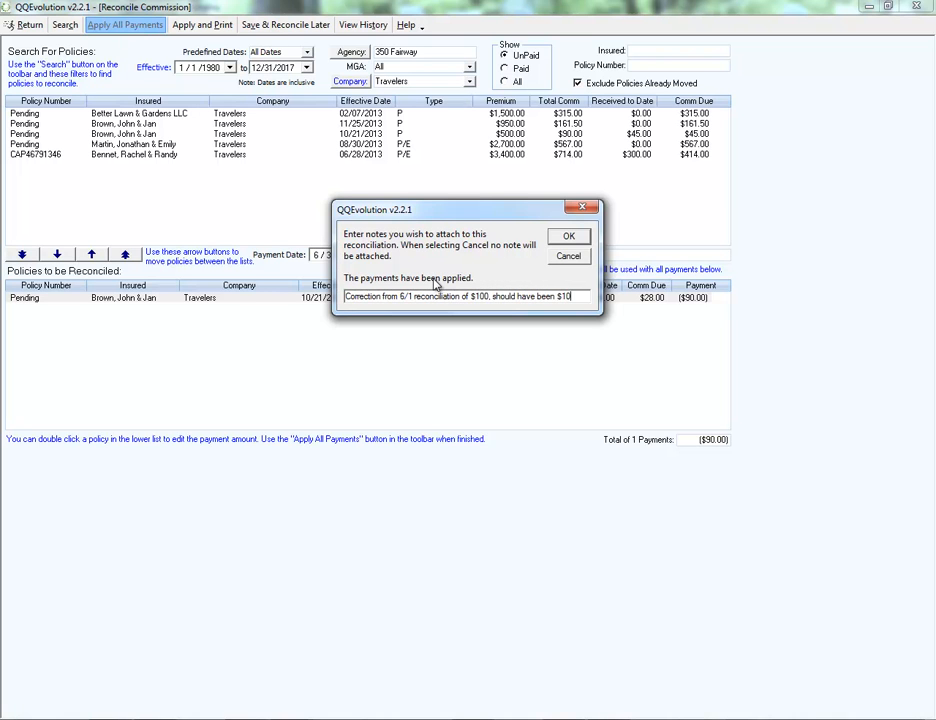
left_click(569, 236)
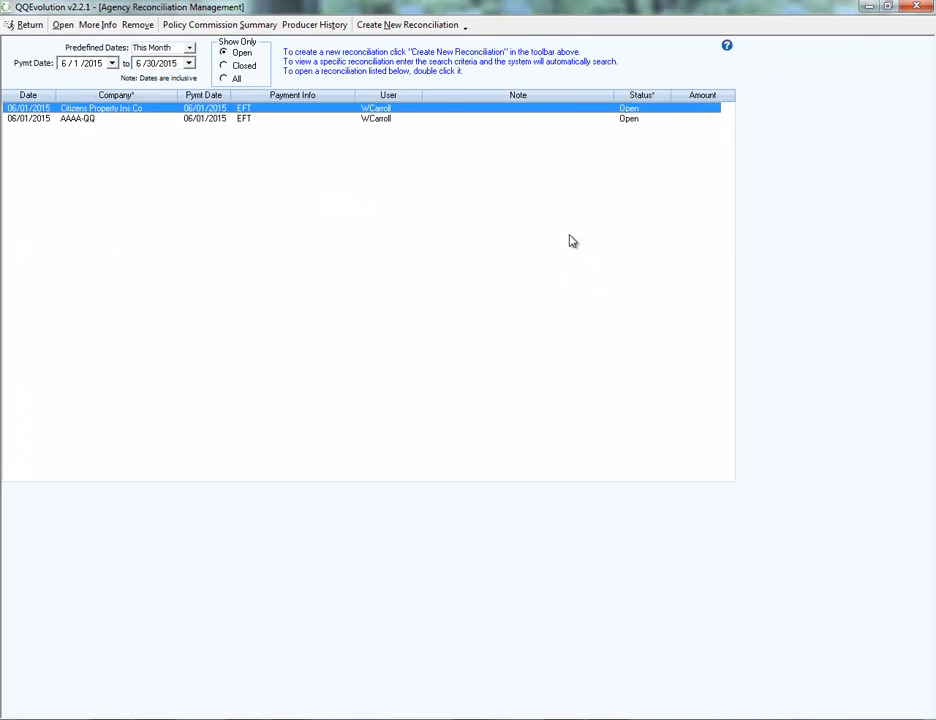
Show the closed agency reconciliations and view the payment report of the 06/03/2015 Travelers correction.
left_click(225, 66)
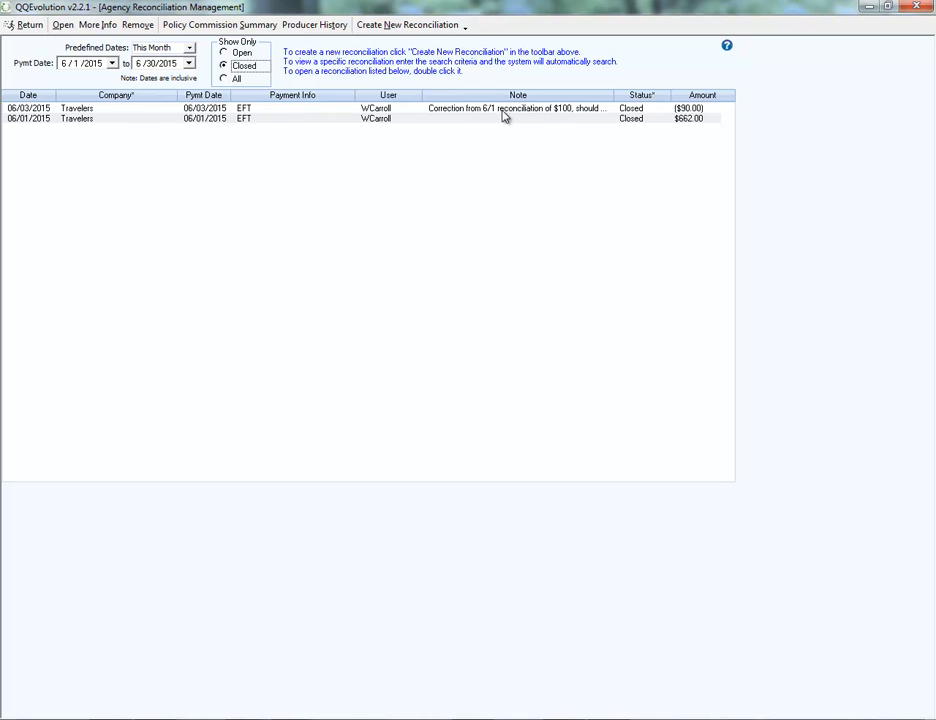
double_click(547, 111)
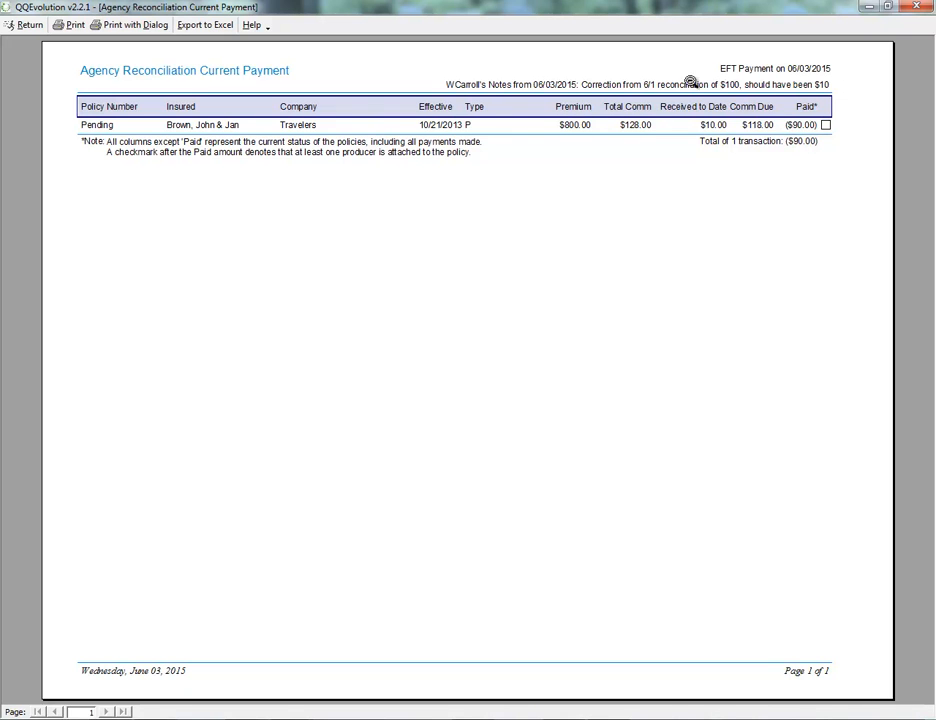
left_click(27, 25)
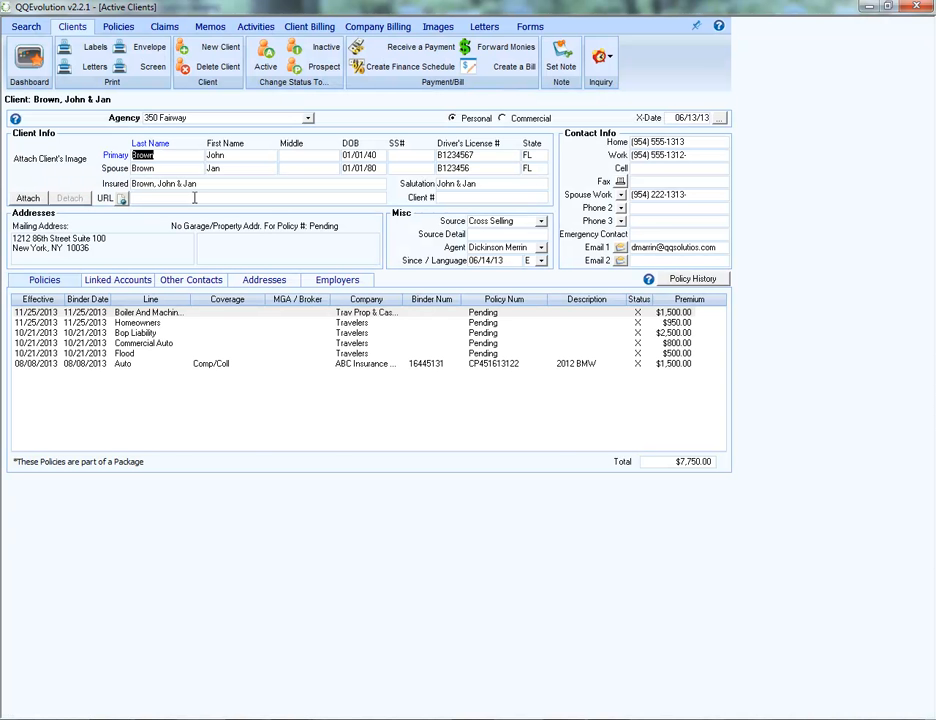
List the corrected client's company billing for all policies and view the reconciliation statement behind the $100.00 Travelers commission received.
left_click(371, 30)
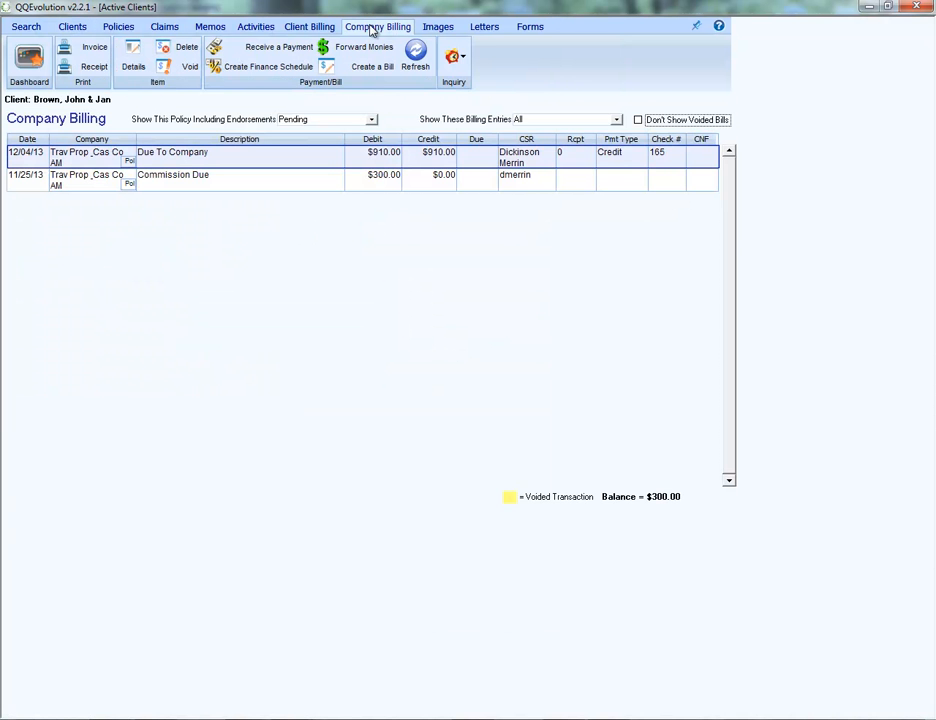
left_click(349, 120)
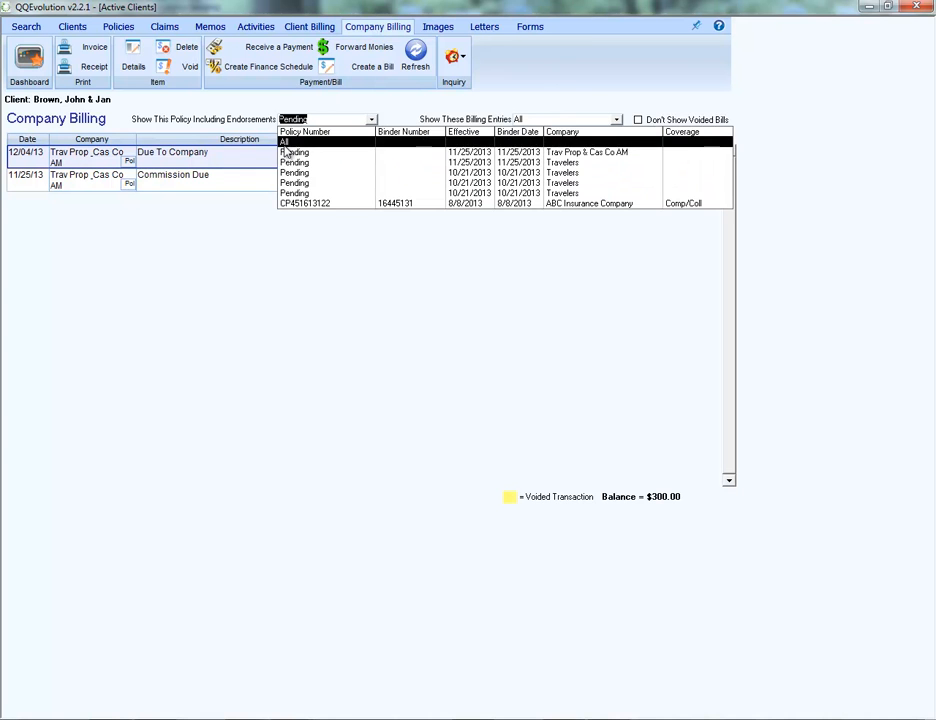
left_click(286, 144)
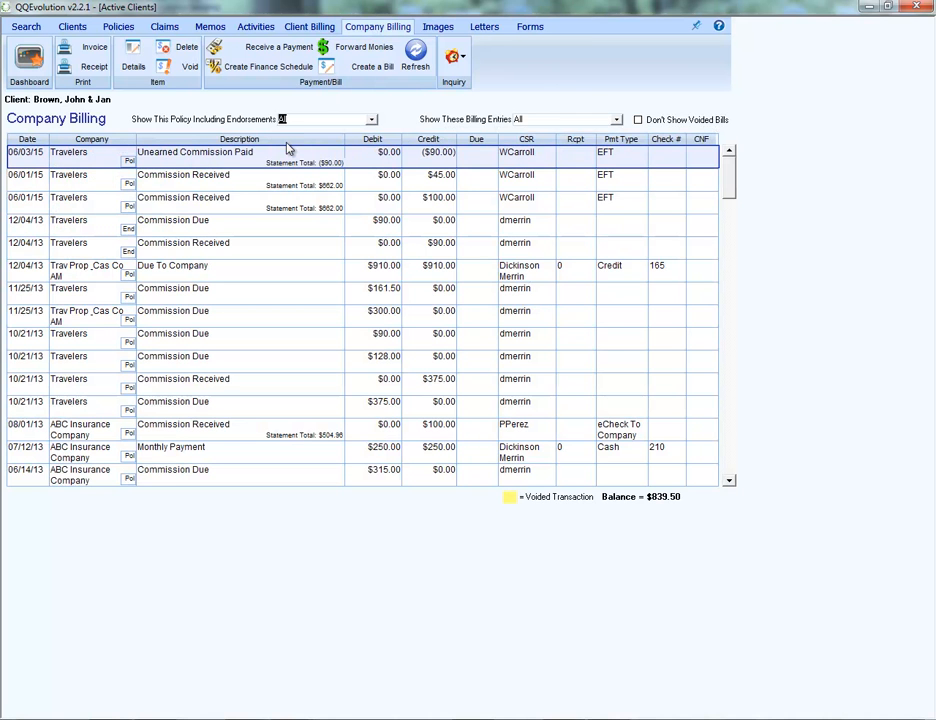
left_click(408, 209)
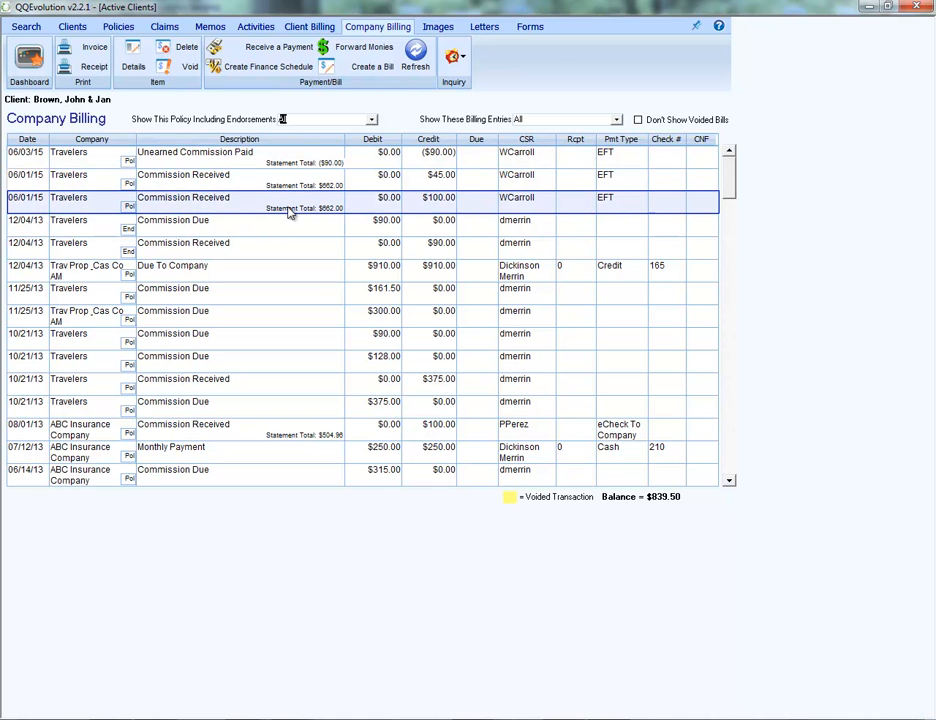
left_click(410, 157)
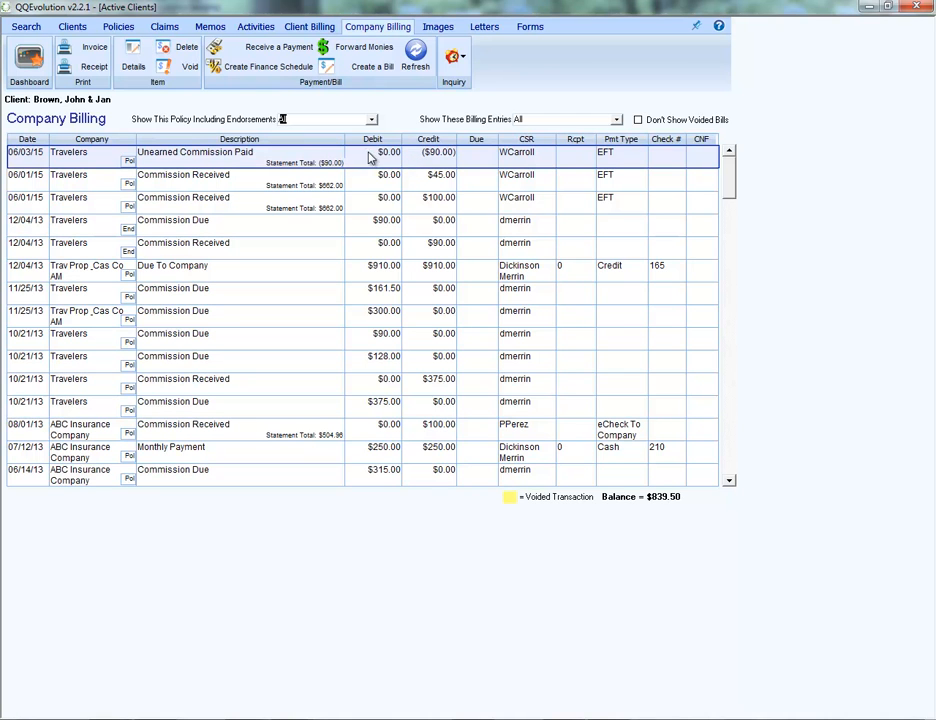
left_click(300, 208)
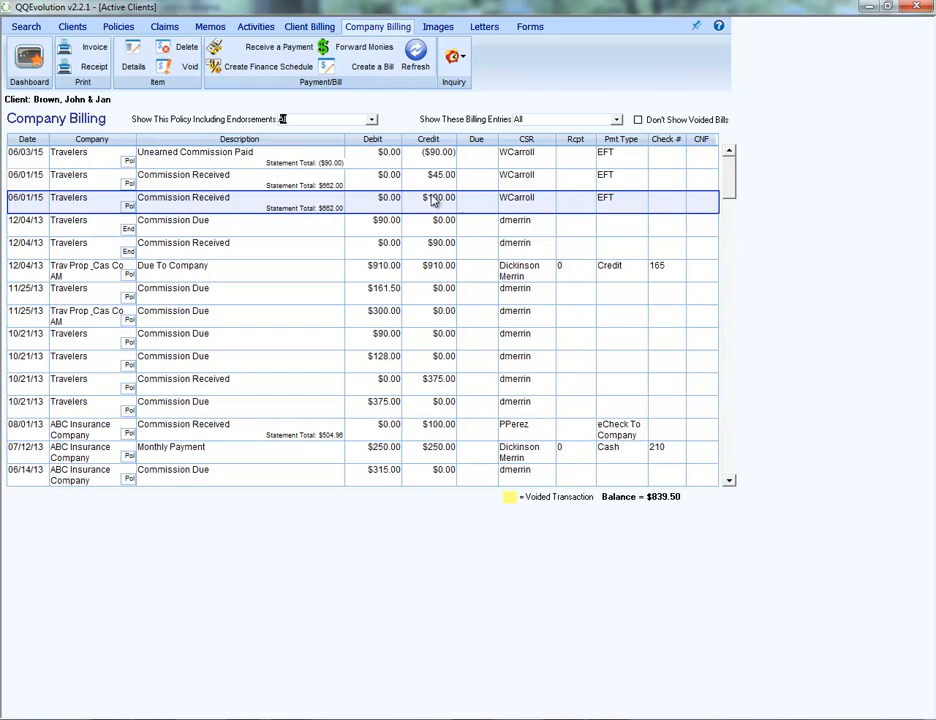
left_click(301, 208)
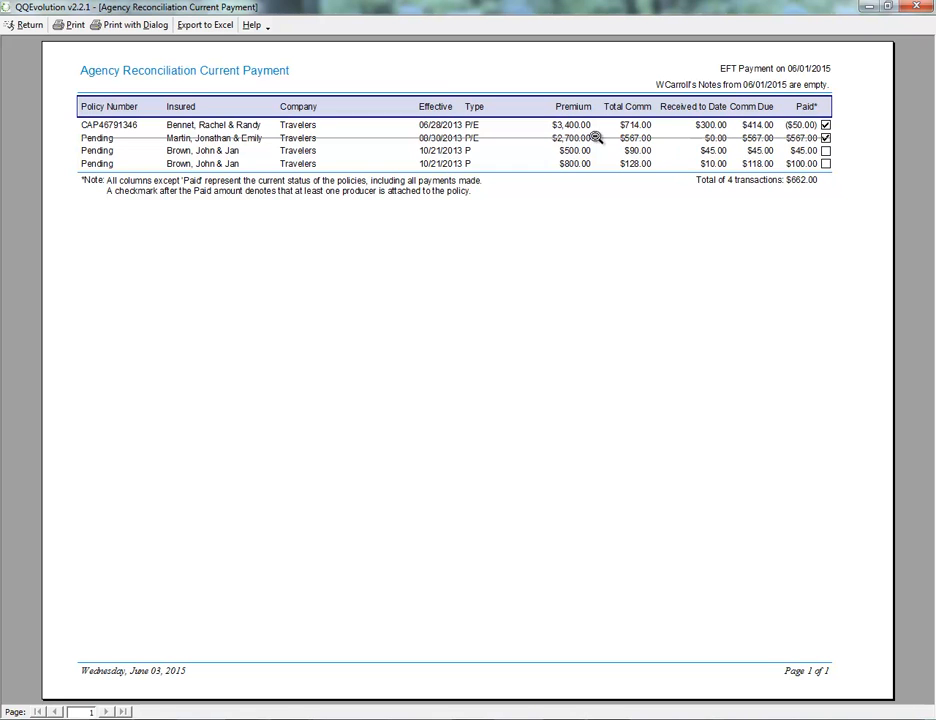
left_click(26, 25)
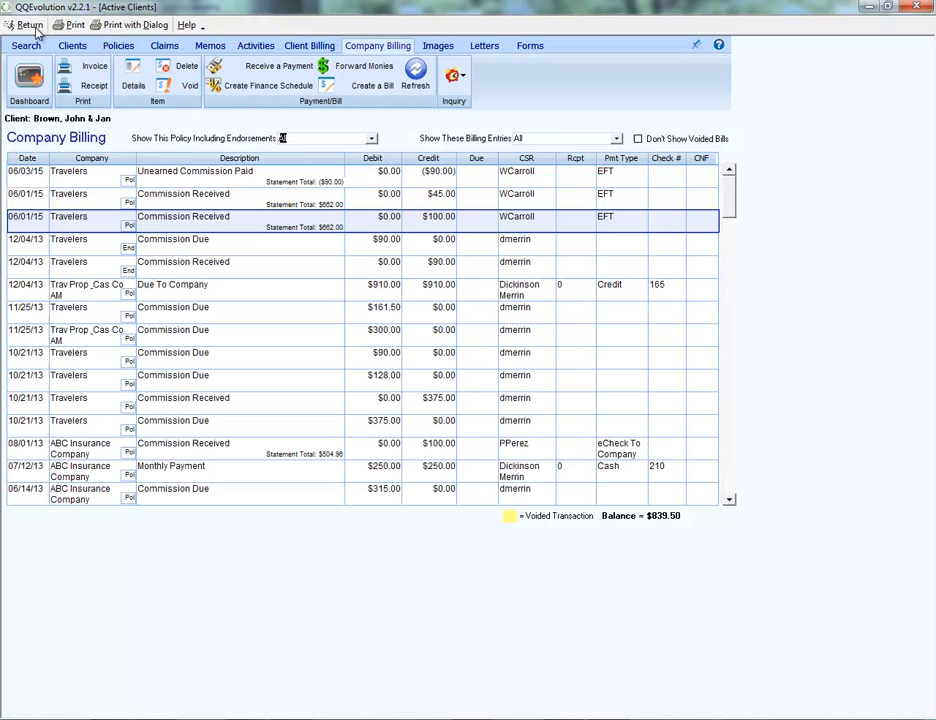
View the reconciliation statement behind the 06/03/15 Unearned Commission Paid entry and return to company billing.
left_click(441, 158)
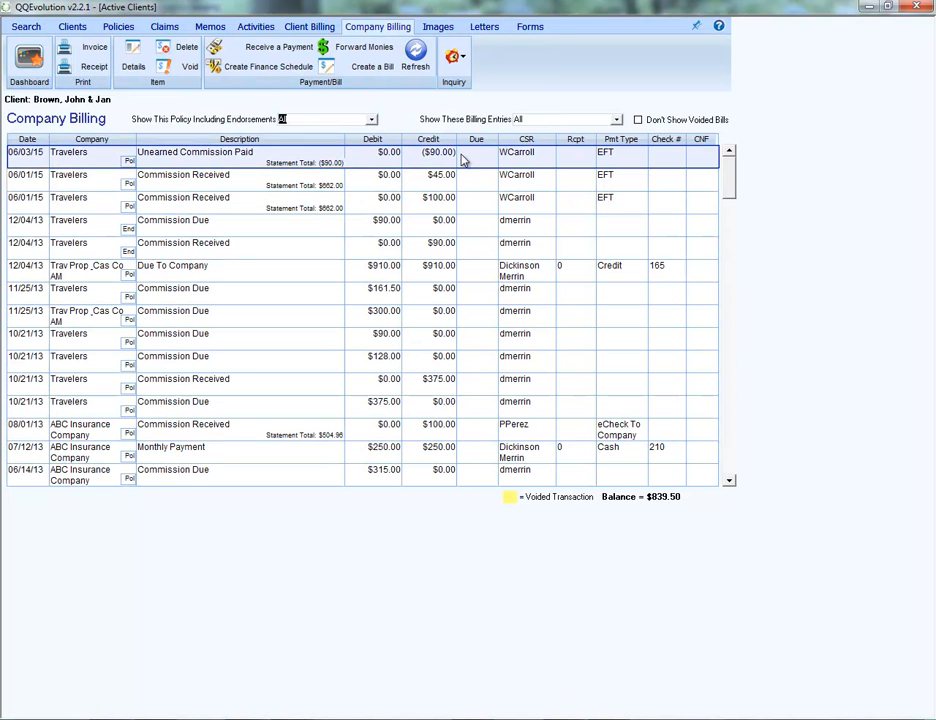
double_click(439, 154)
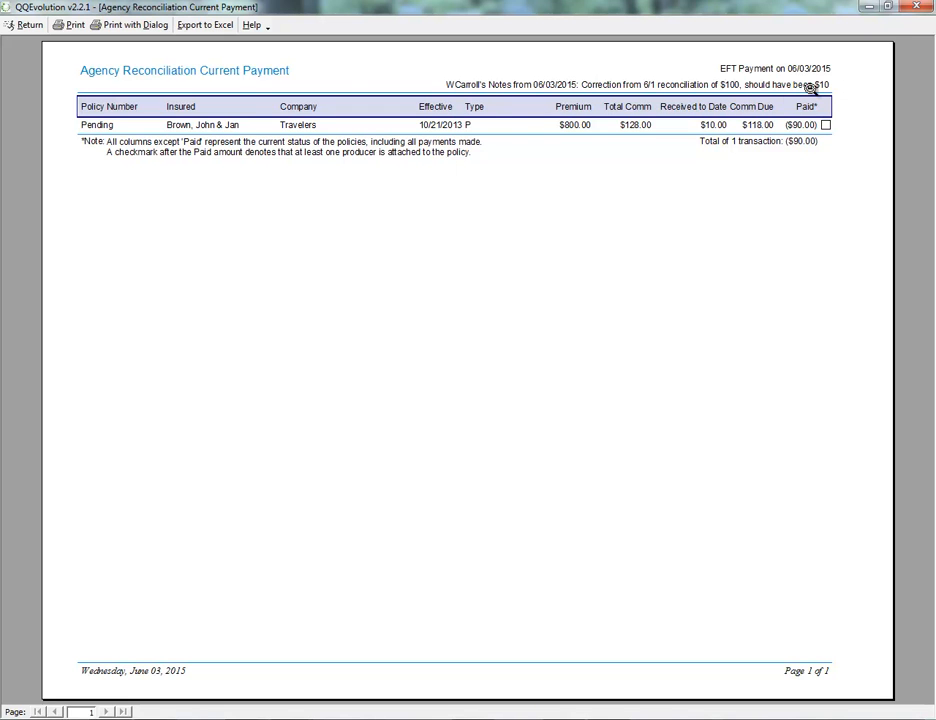
left_click(30, 26)
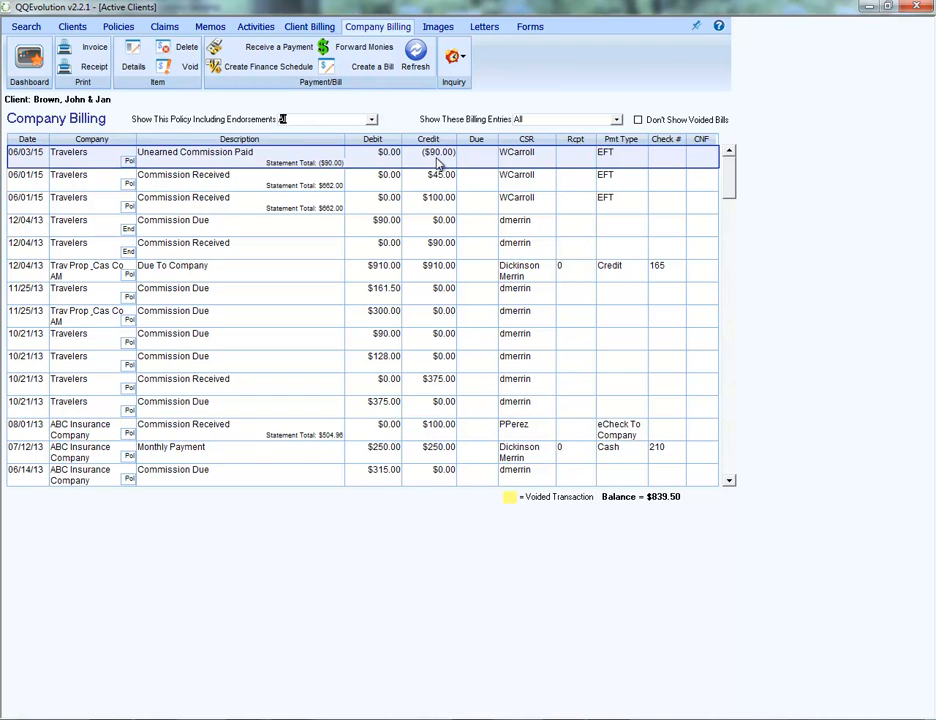
Check the producer commission due and paid on the pending Travelers auto policy, and return to the dashboard.
left_click(116, 30)
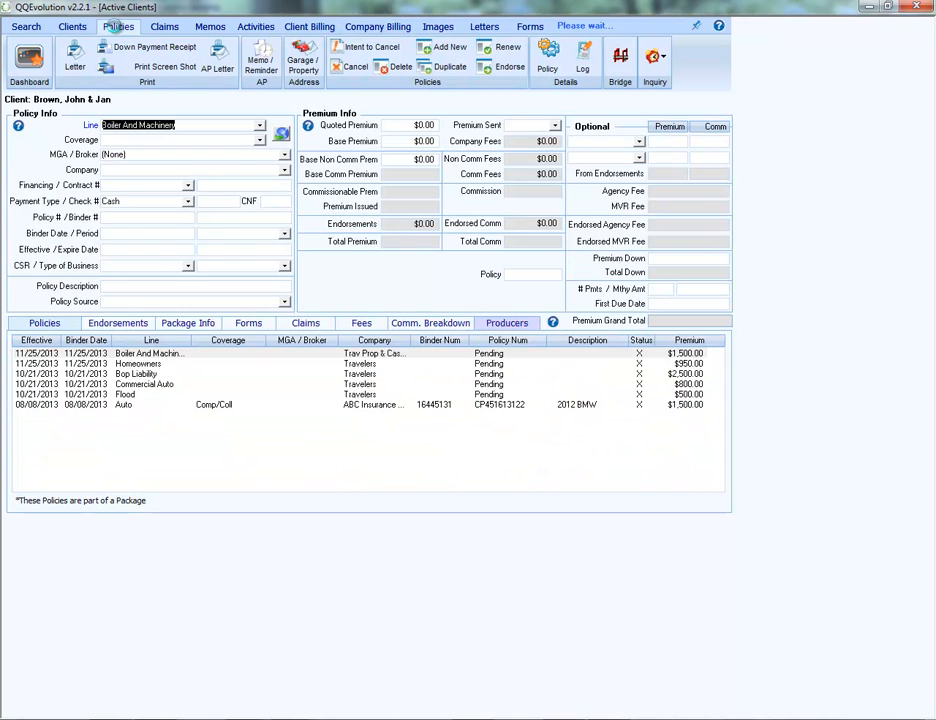
left_click(499, 324)
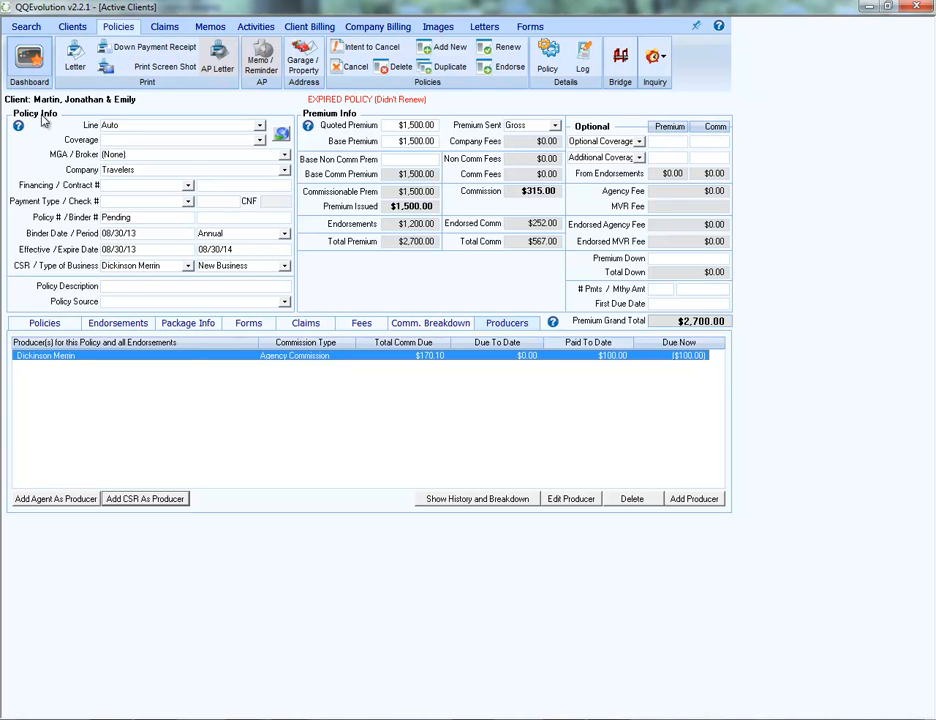
left_click(14, 64)
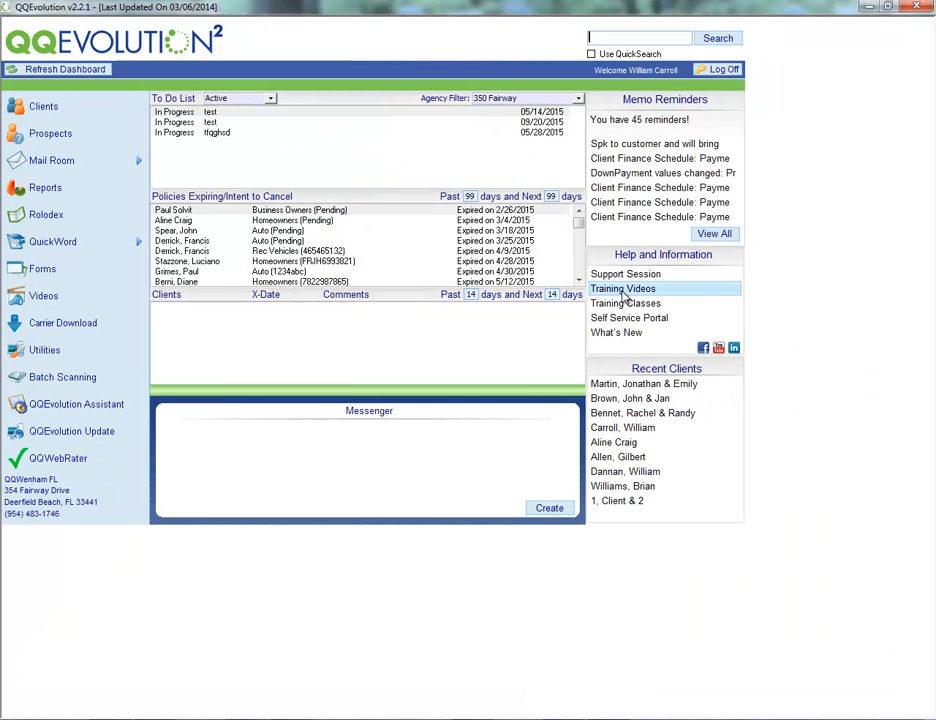
Create a new producer reconciliation for the producer on the corrected Travelers auto policy and list all policies, paid and unpaid.
left_click(70, 194)
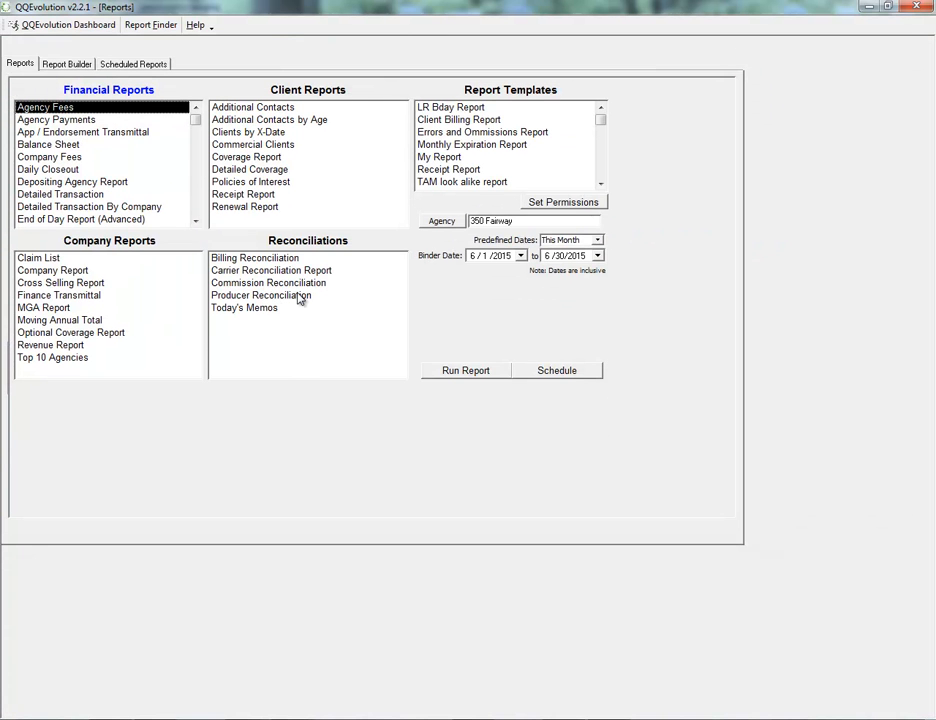
double_click(255, 296)
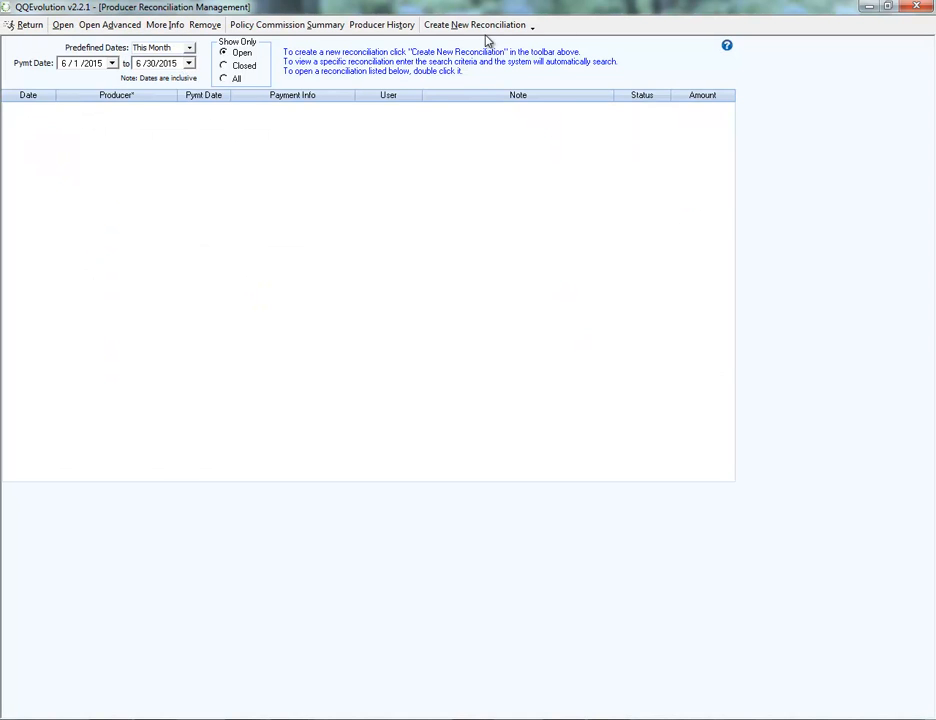
left_click(430, 25)
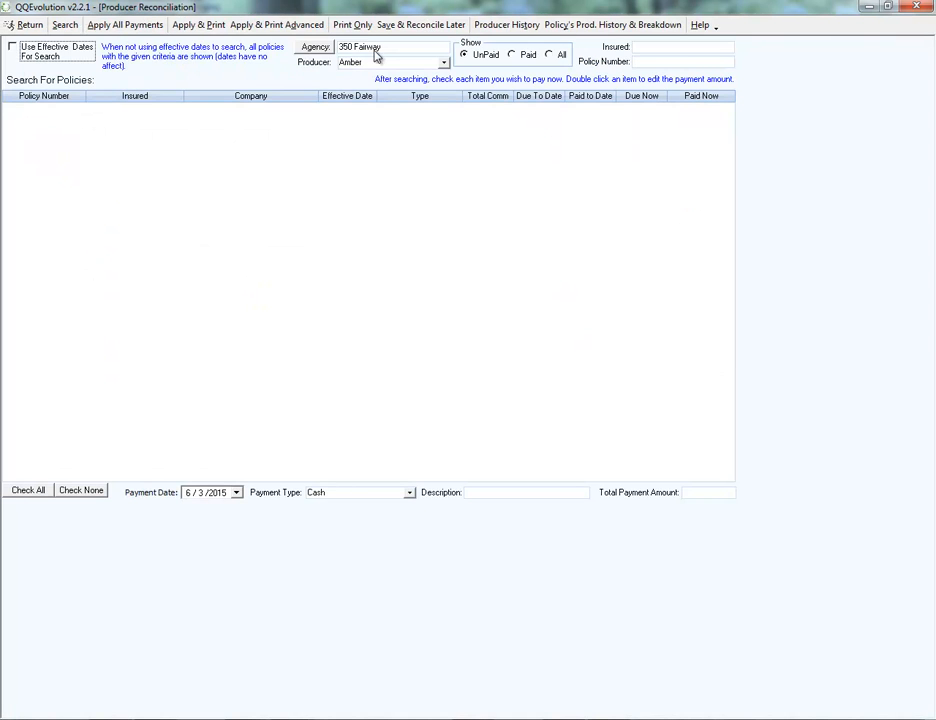
left_click(443, 62)
left_click(388, 104)
left_click(648, 46)
left_click(549, 55)
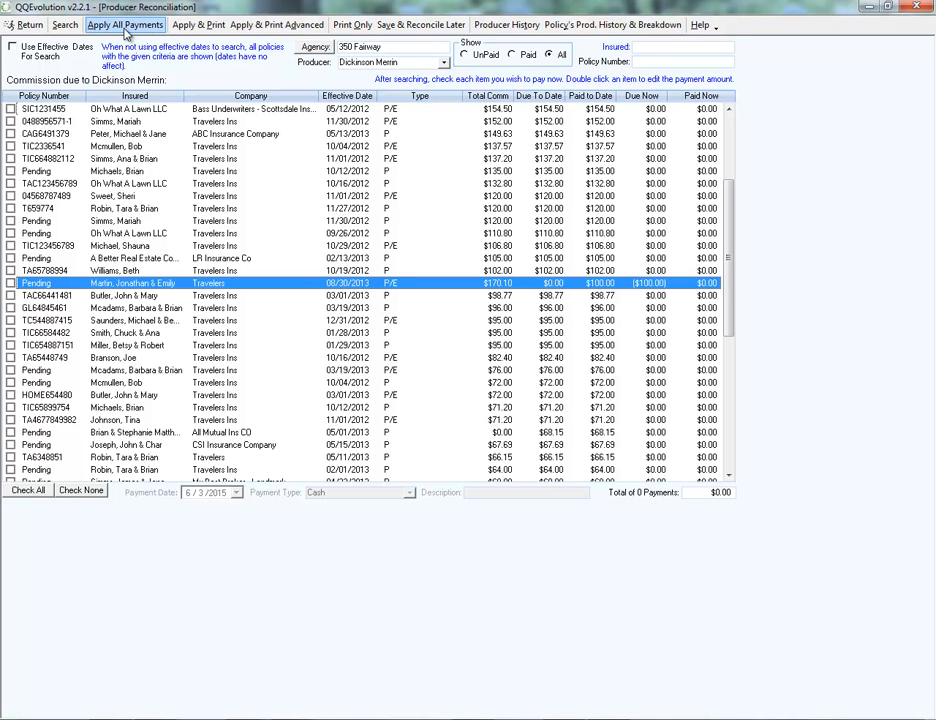
Apply a -100 producer payment to the pending Travelers policy with the note "Correction to error on 6/1 reconciliation of $100", and leave reconciliation management.
double_click(499, 285)
type("-11")
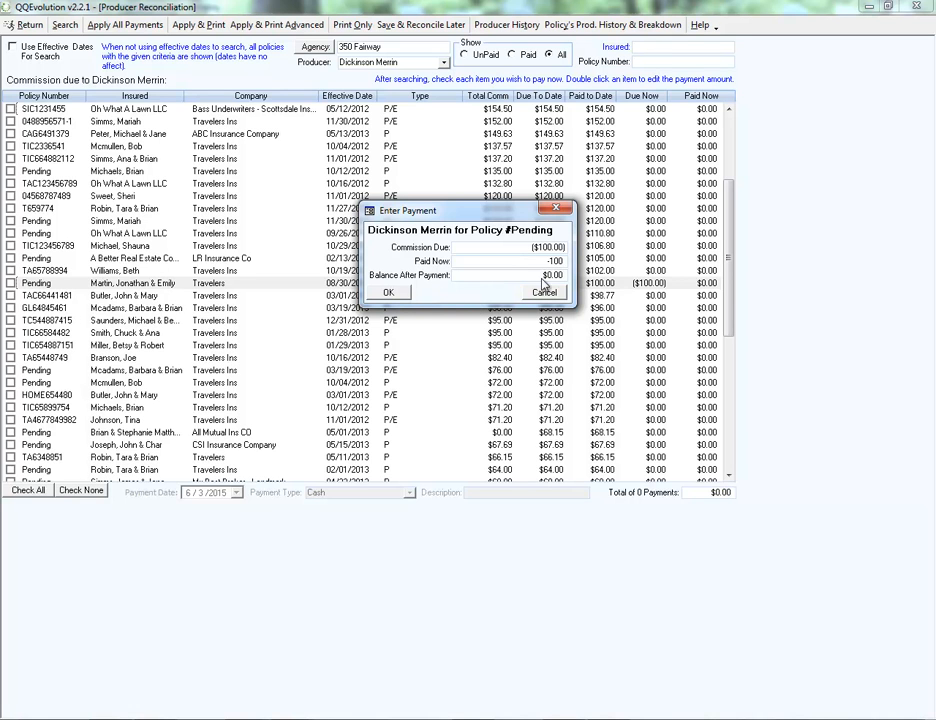
left_click(390, 293)
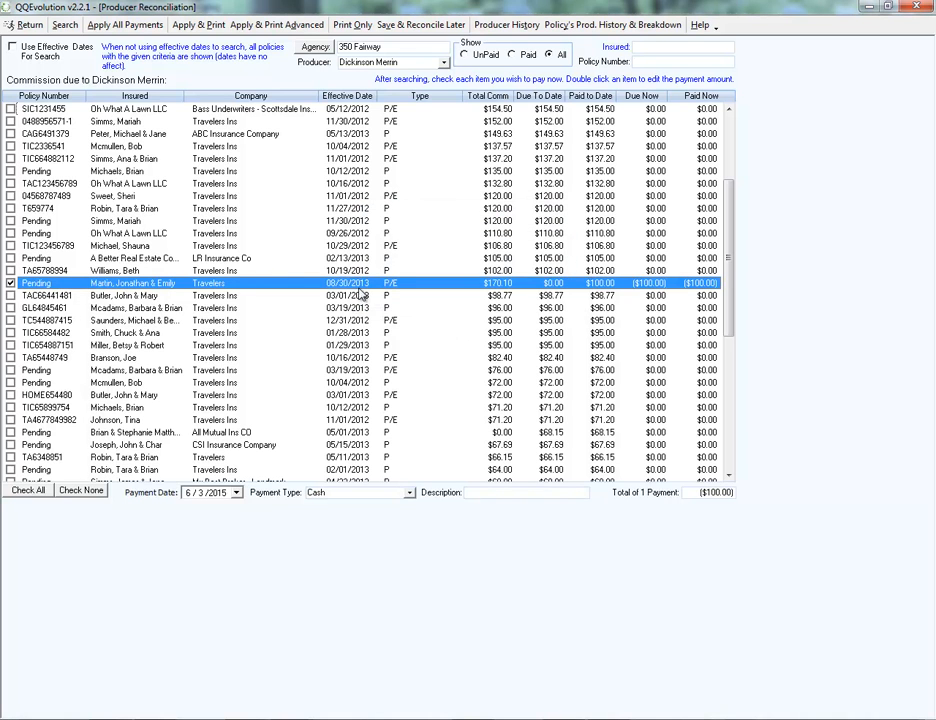
left_click(132, 27)
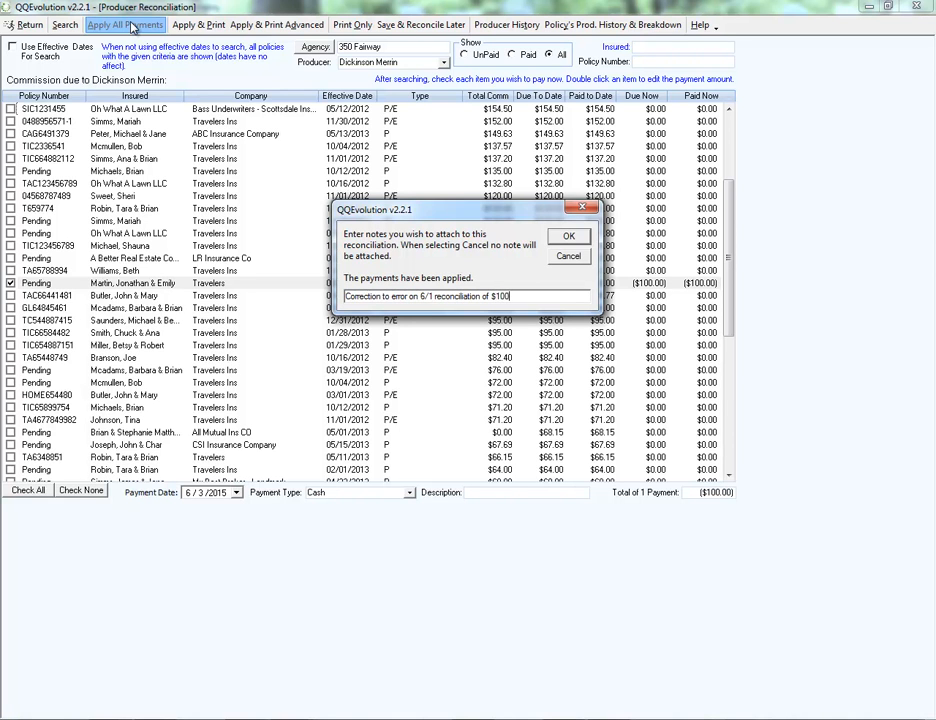
left_click(558, 240)
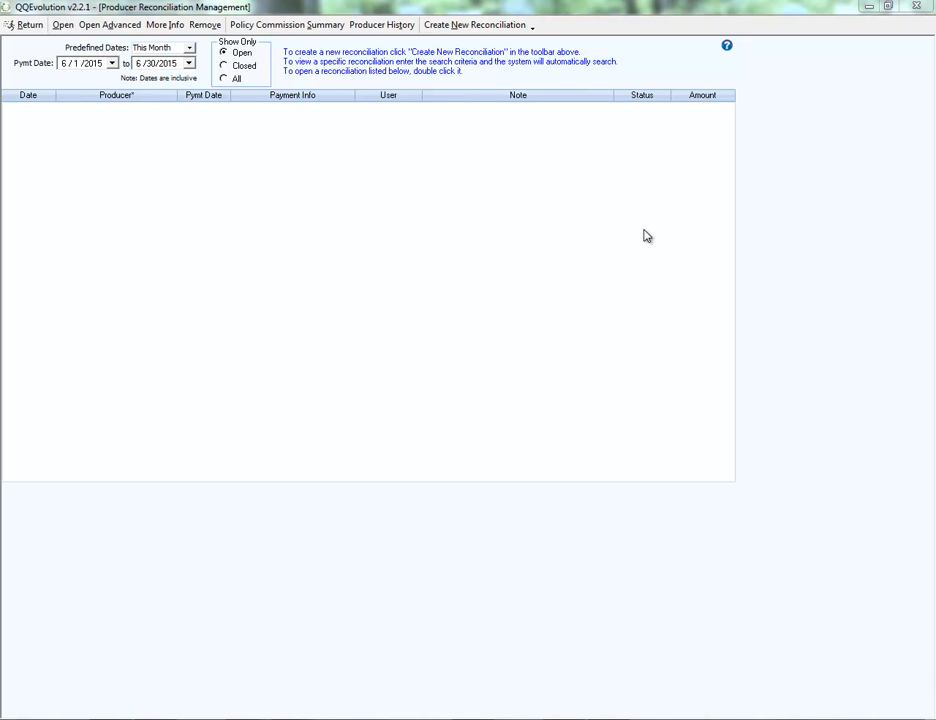
left_click(28, 26)
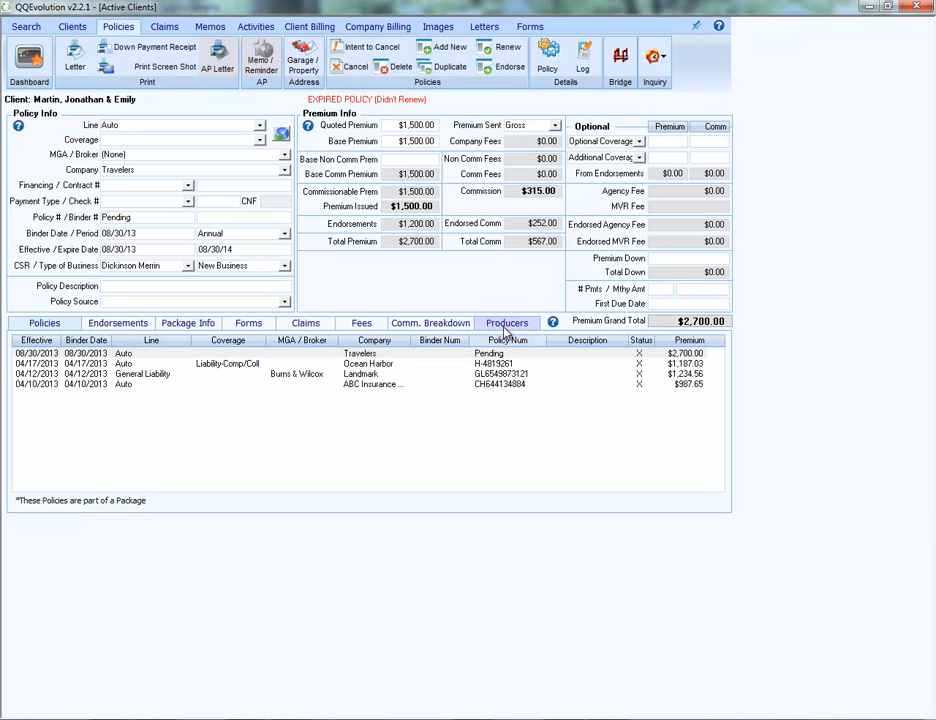
Review the producer's commission history and breakdown on the pending Travelers auto policy, including both 06/03/2015 cash payments.
left_click(507, 332)
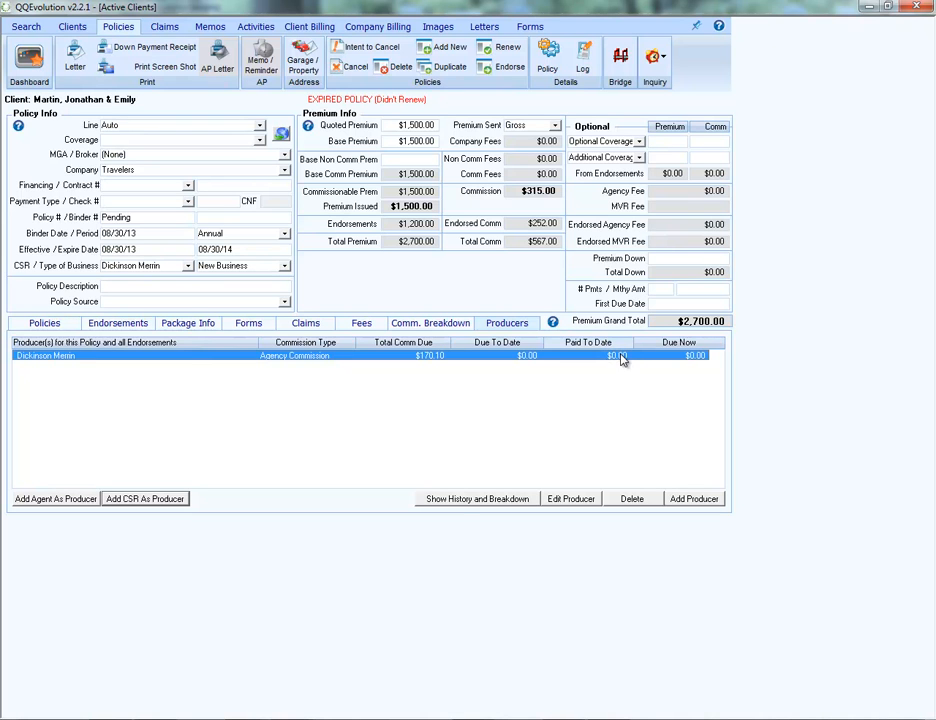
left_click(470, 500)
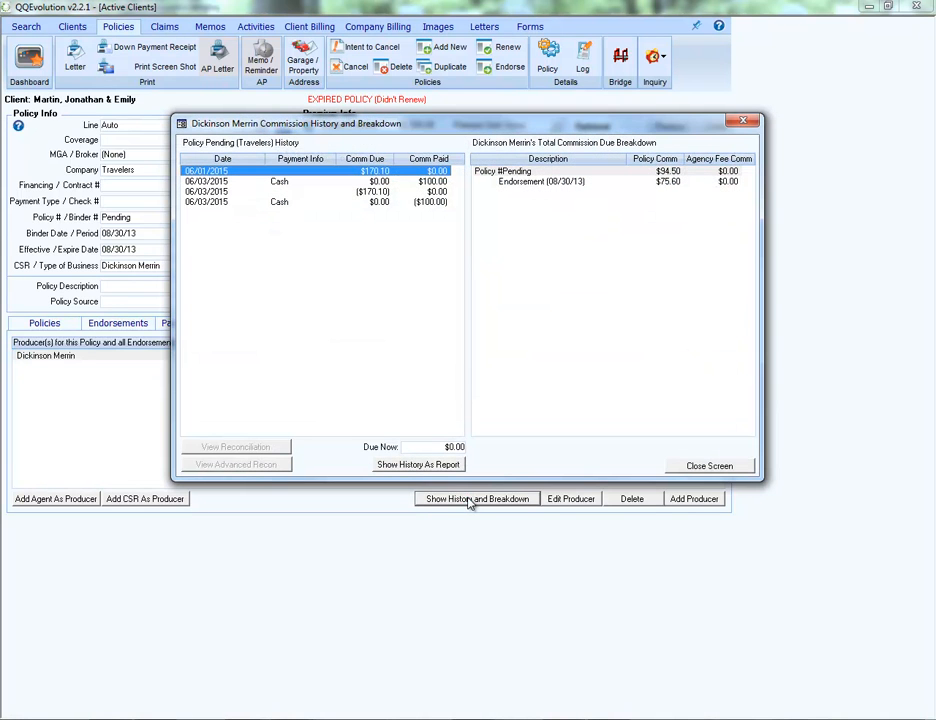
left_click(430, 182)
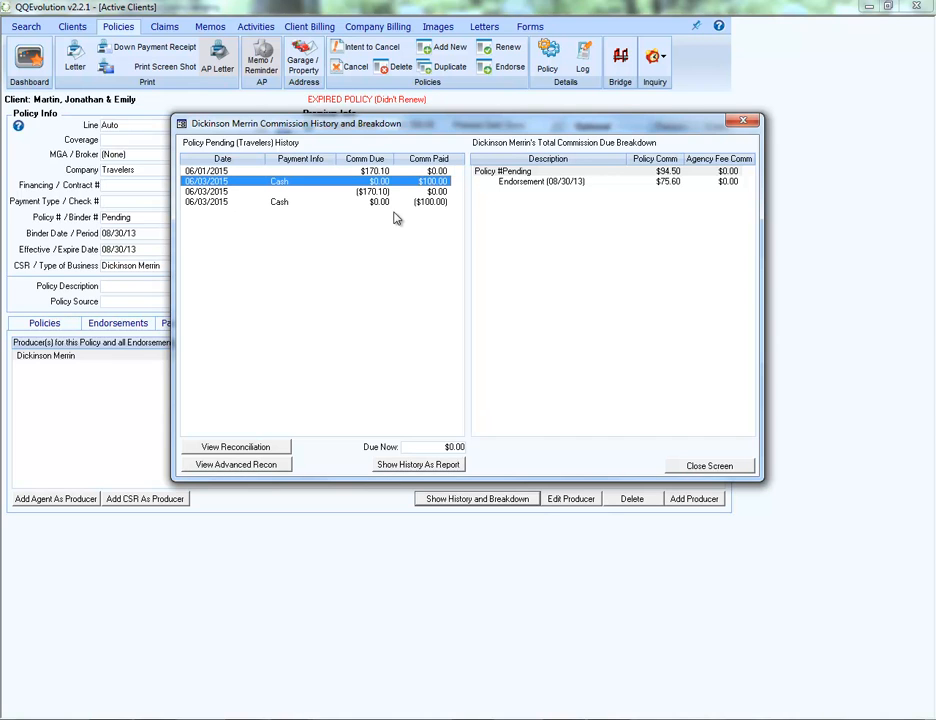
left_click(430, 202)
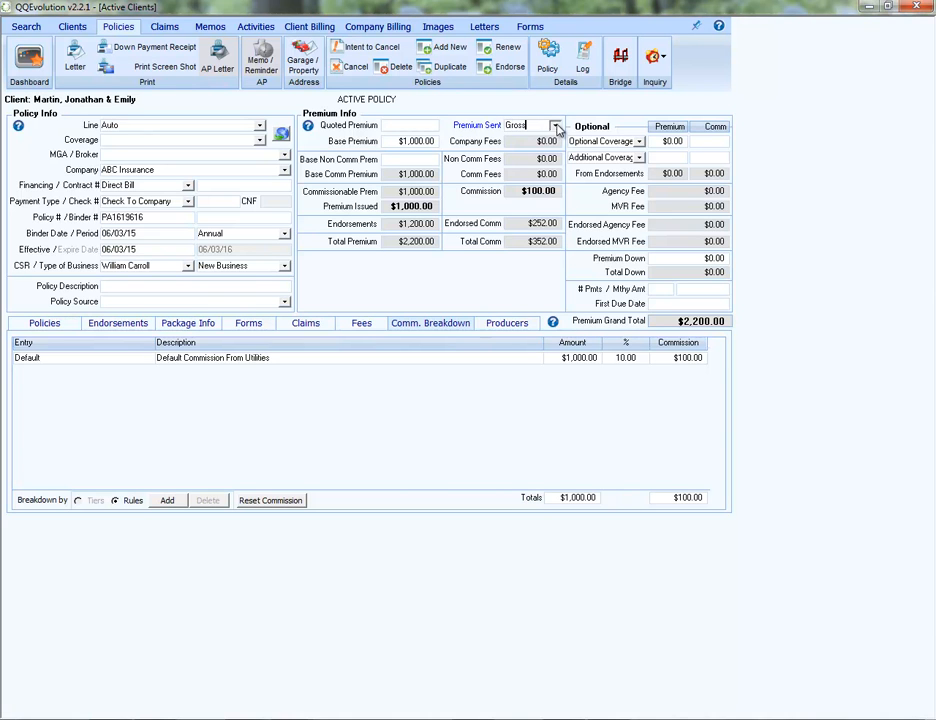
Set Premium Sent to Net on the ABC Insurance auto policy and review its commission entries in company billing.
left_click(556, 125)
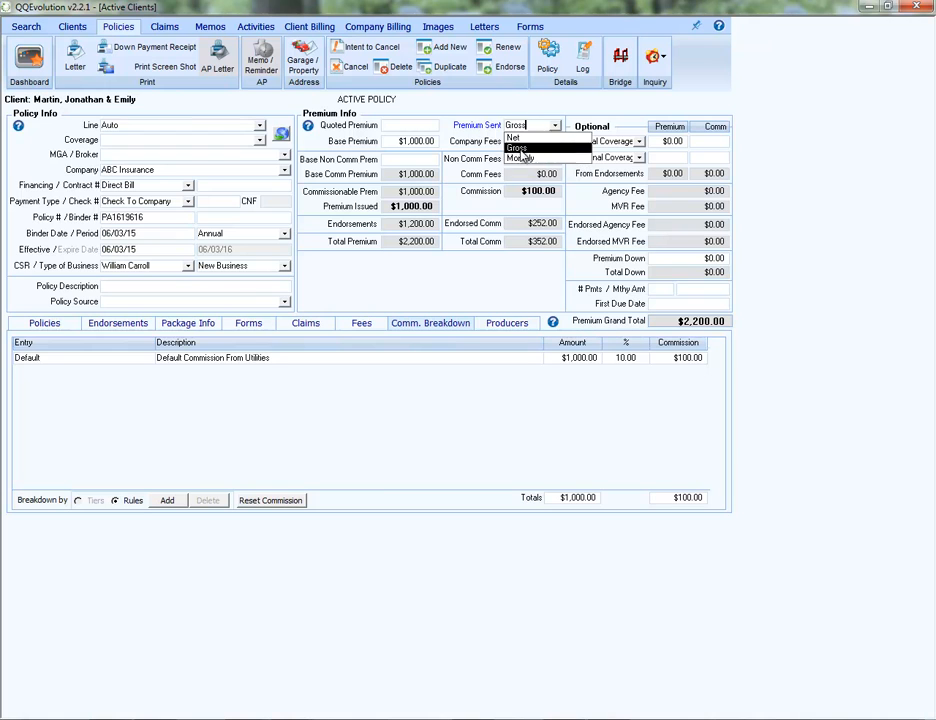
left_click(476, 124)
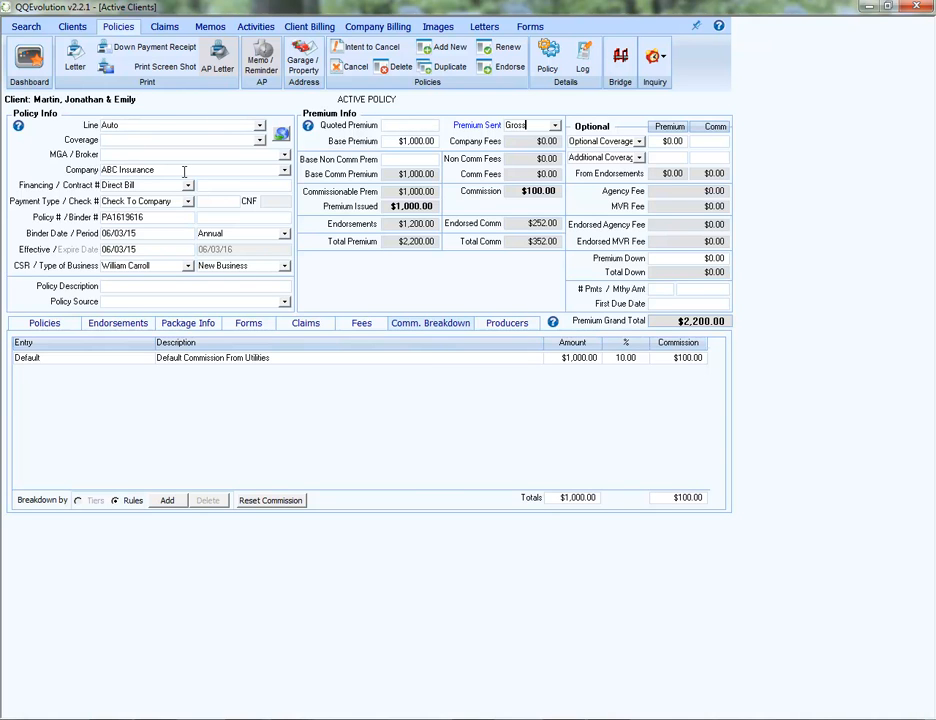
left_click(557, 125)
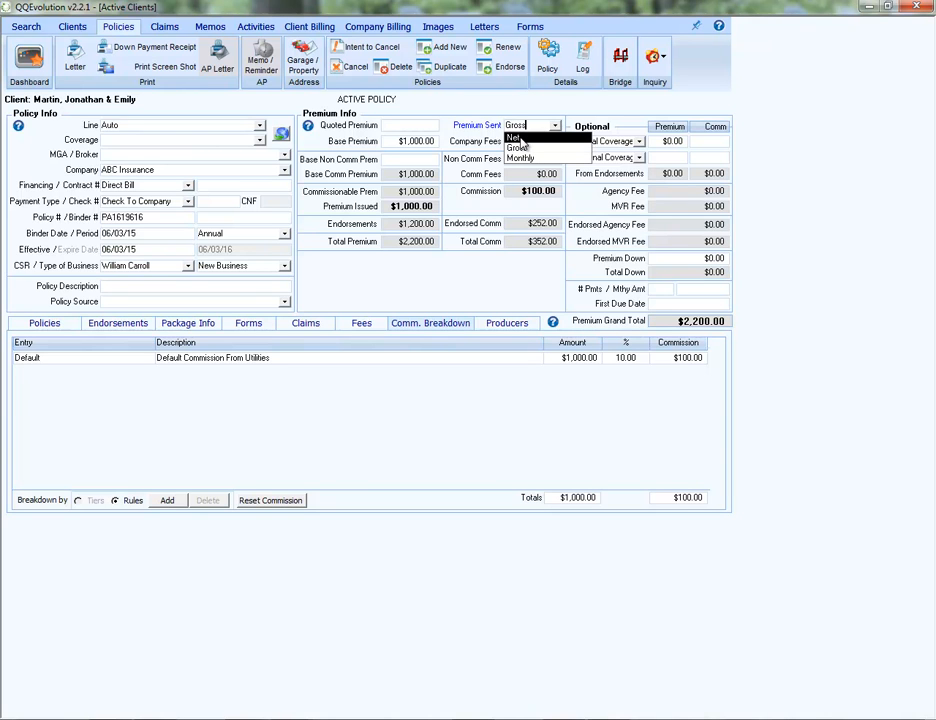
left_click(521, 138)
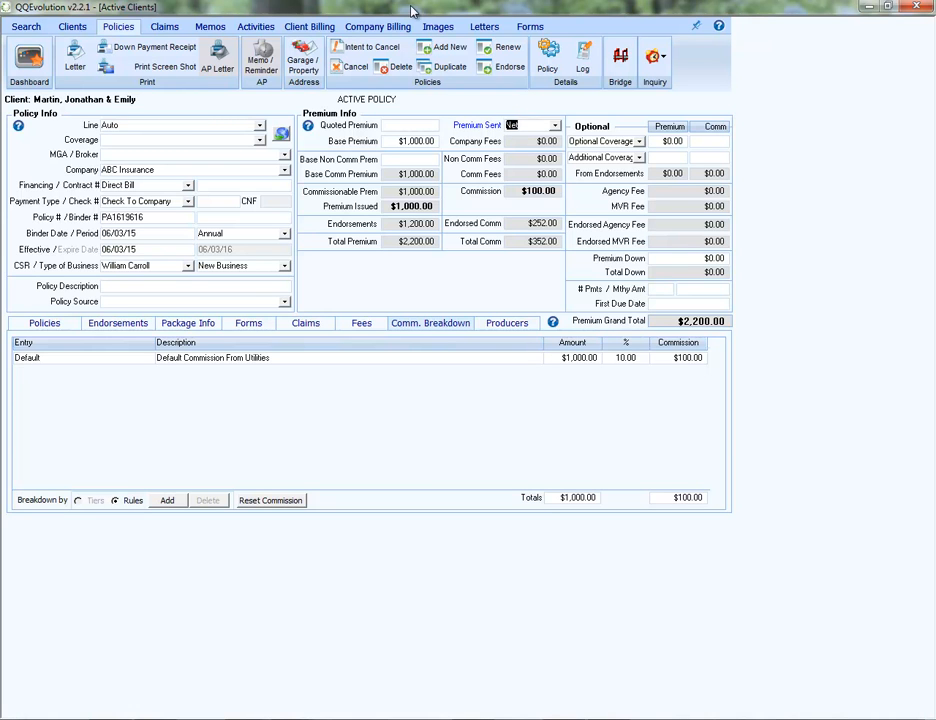
left_click(363, 30)
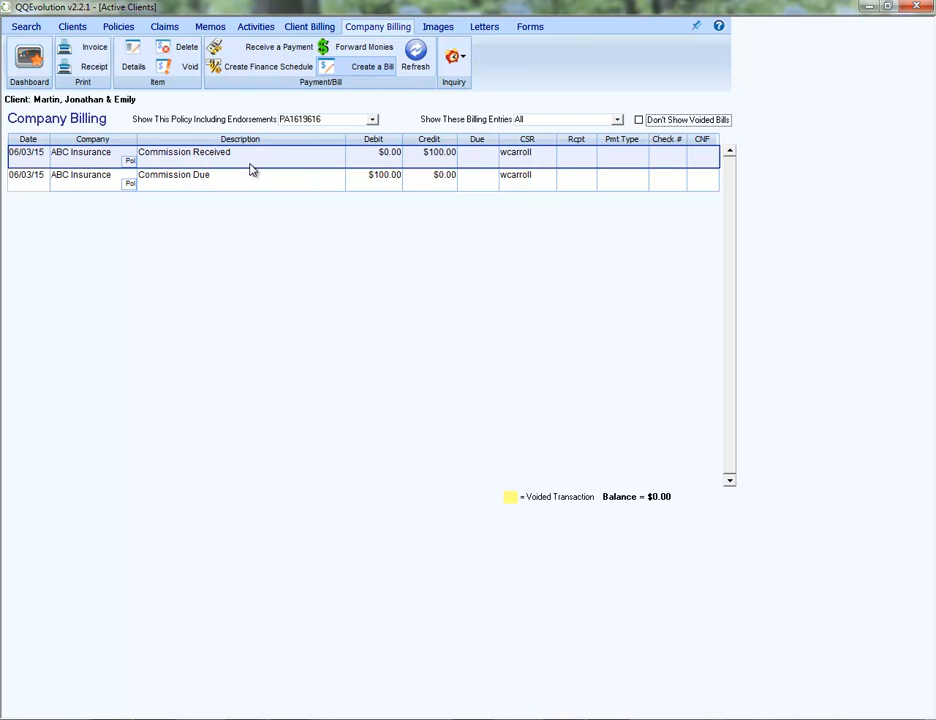
left_click(170, 176)
left_click(175, 163)
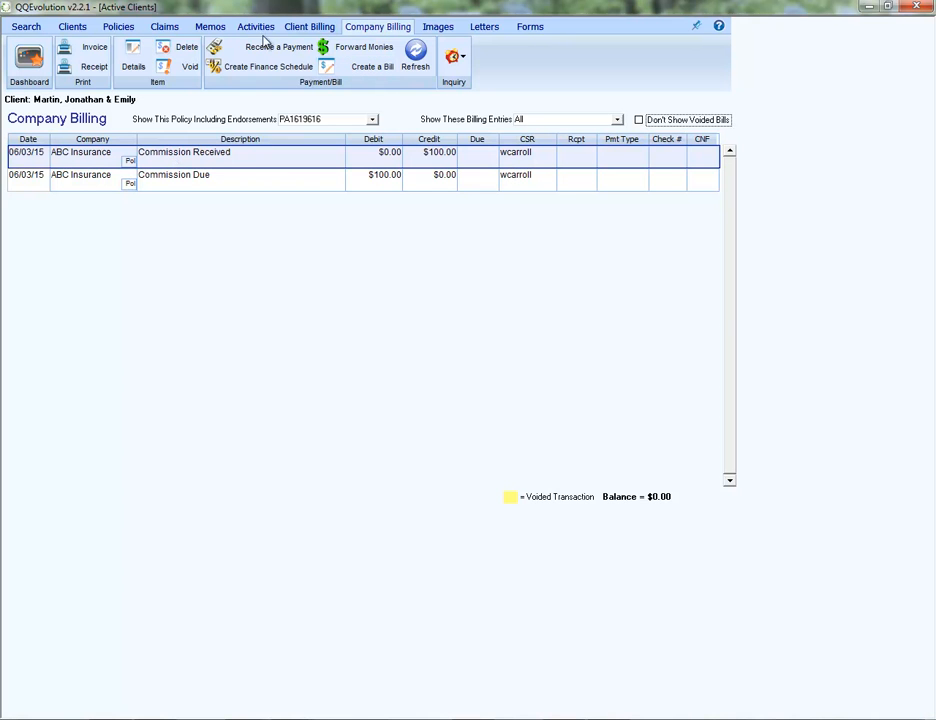
Set the ABC Insurance policy's Premium Sent to Gross, accept the change, and show its company billing.
left_click(125, 28)
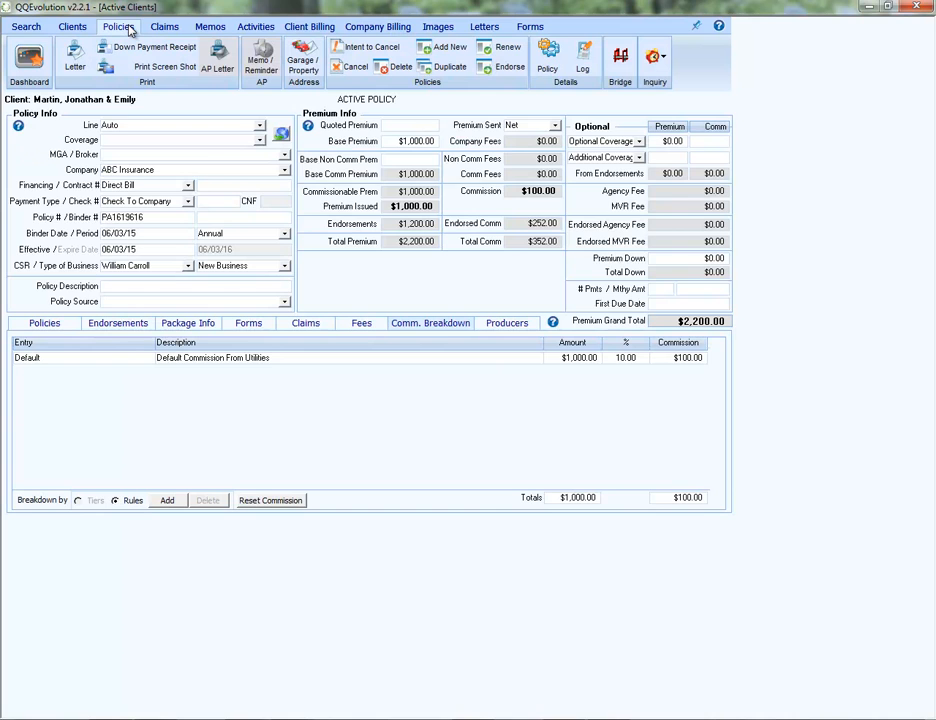
left_click(555, 127)
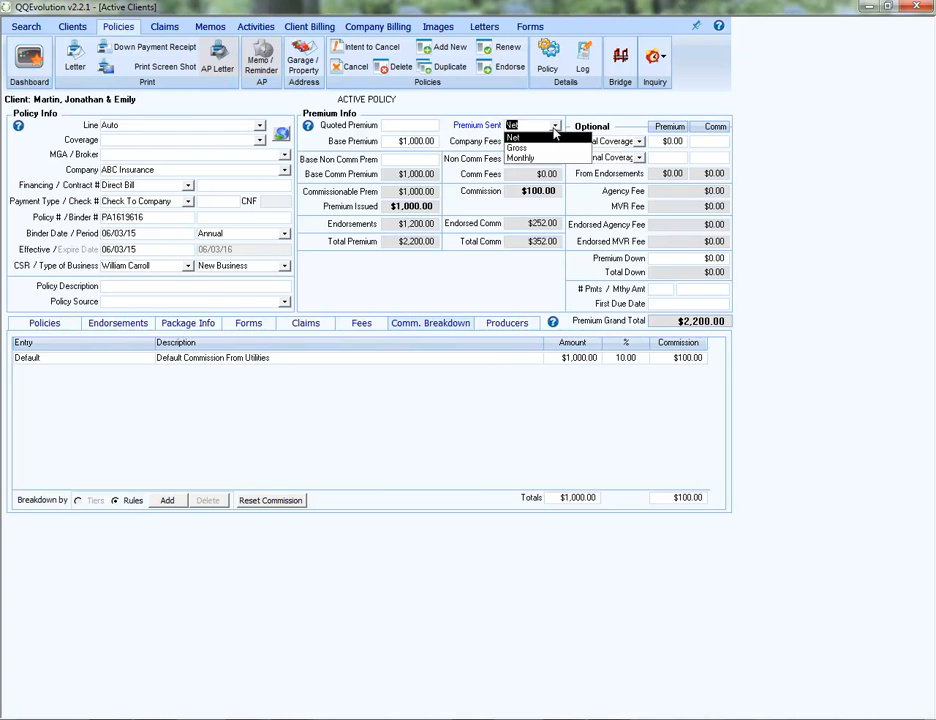
left_click(517, 148)
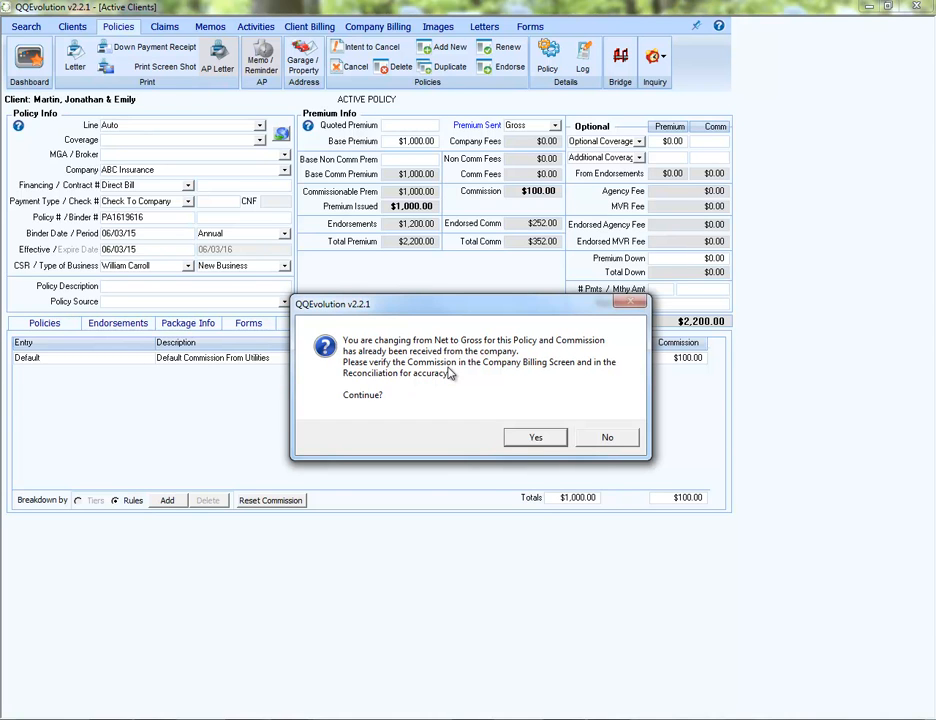
left_click(547, 438)
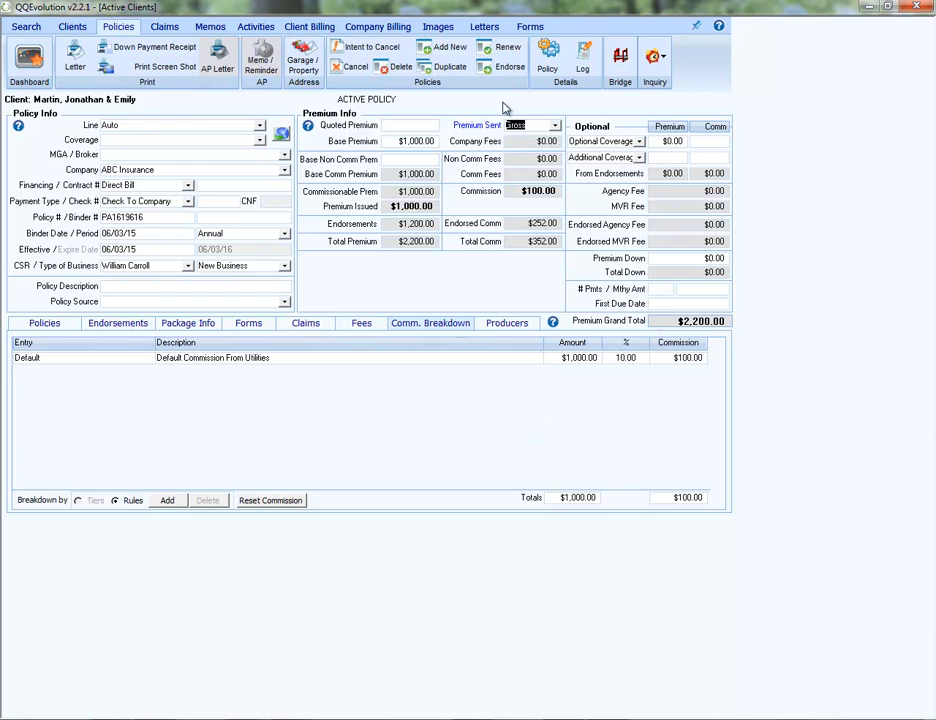
left_click(375, 30)
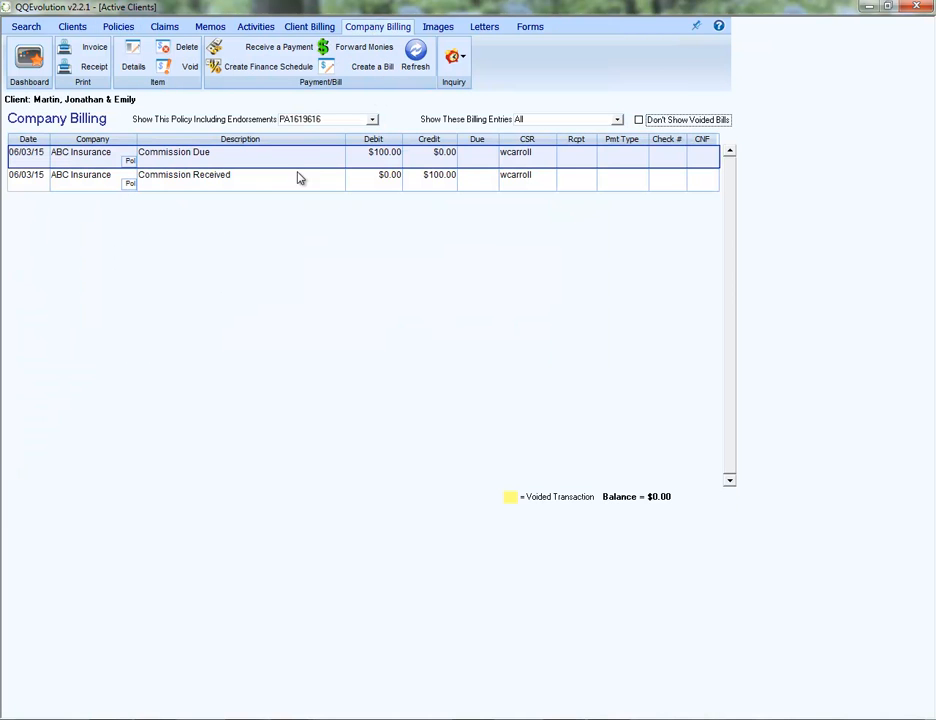
Void the ABC Insurance Commission Received entry, assigning a CSR and the memo "Commission accidentally set to NET. not yet reconciled as received".
left_click(186, 183)
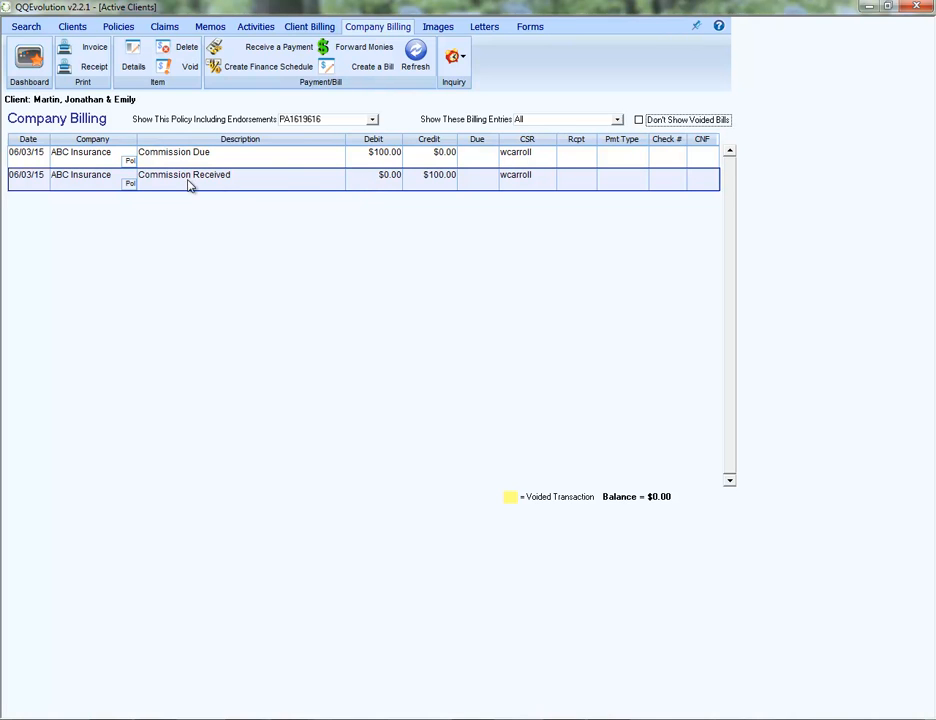
left_click(164, 68)
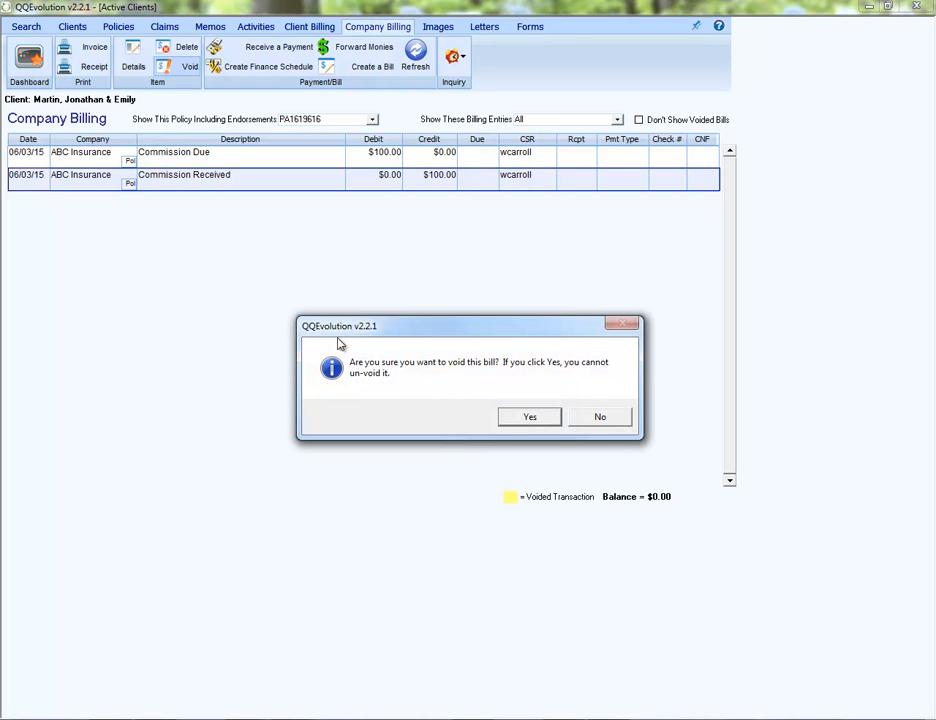
left_click(527, 417)
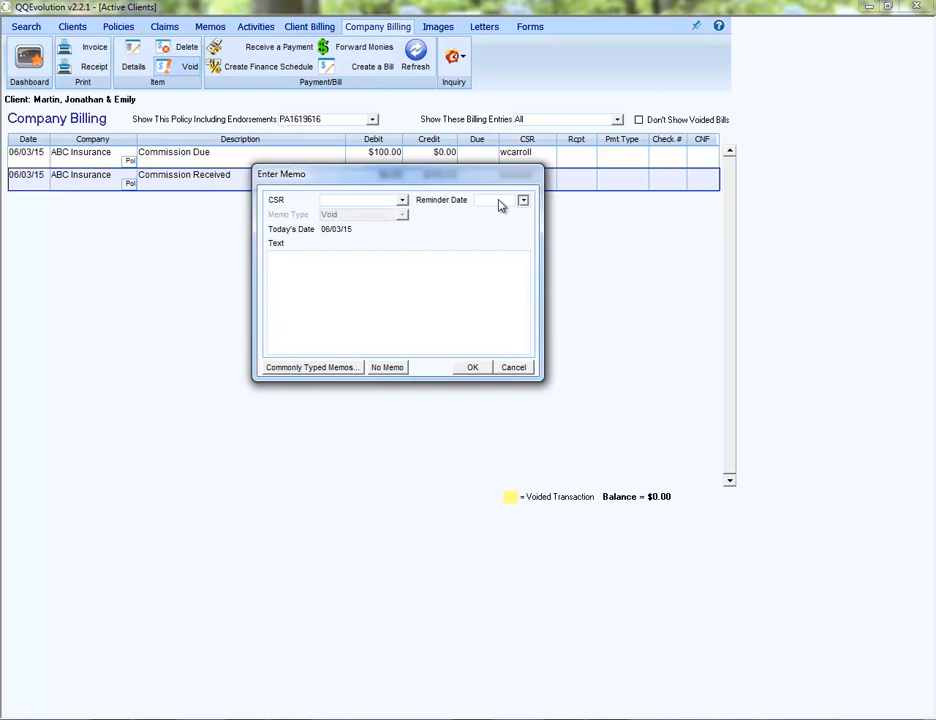
left_click(402, 200)
scroll(412, 245, "down", 3)
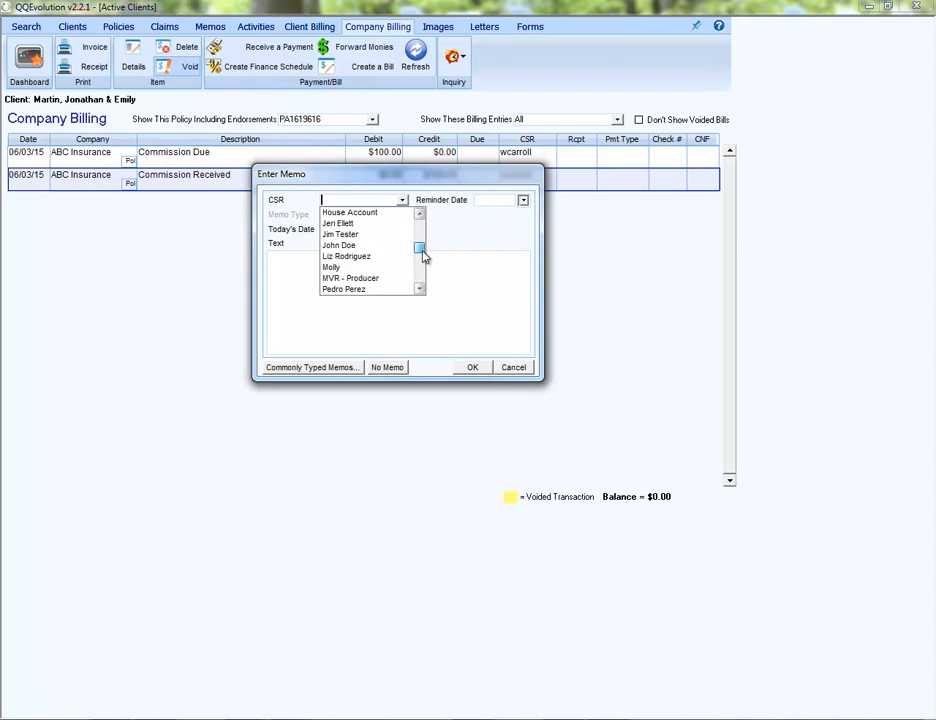
left_click(372, 289)
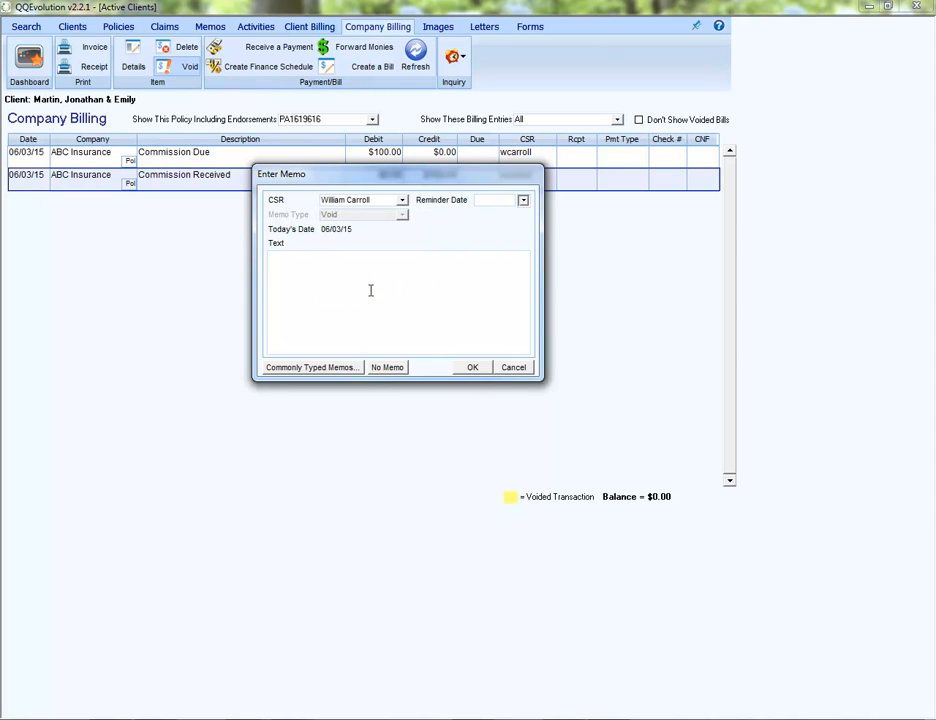
type("Commission accidentally set to NET.")
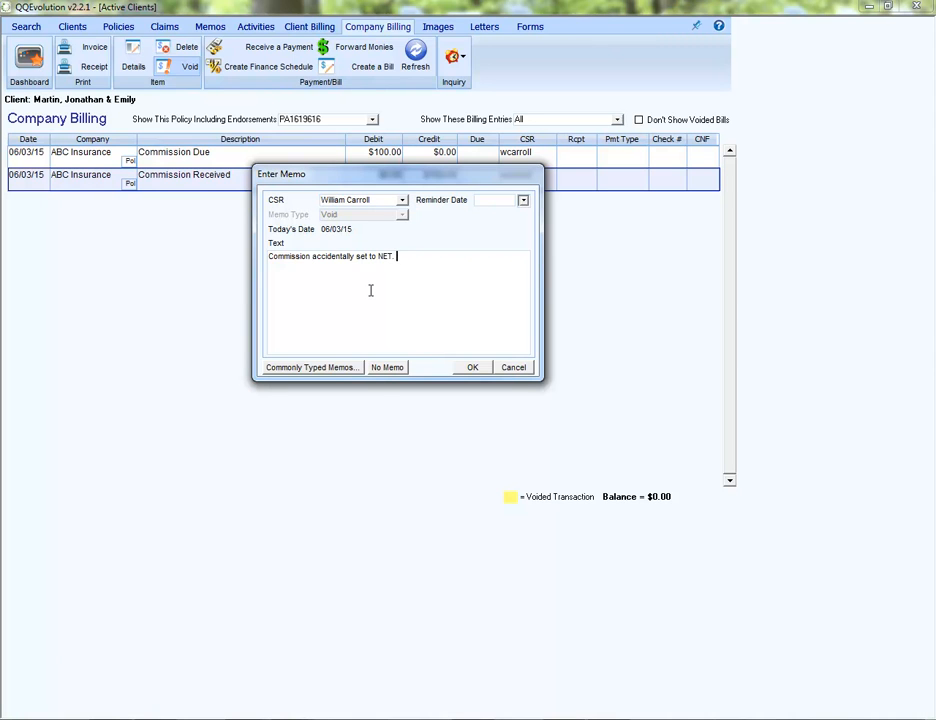
type(" not yet reconciled as received")
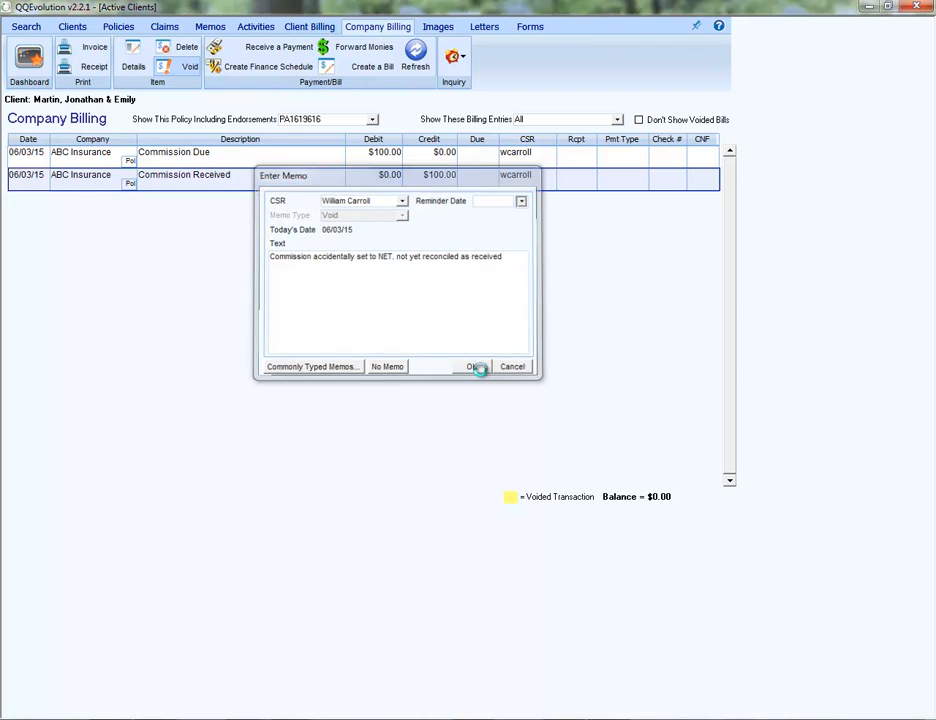
left_click(474, 368)
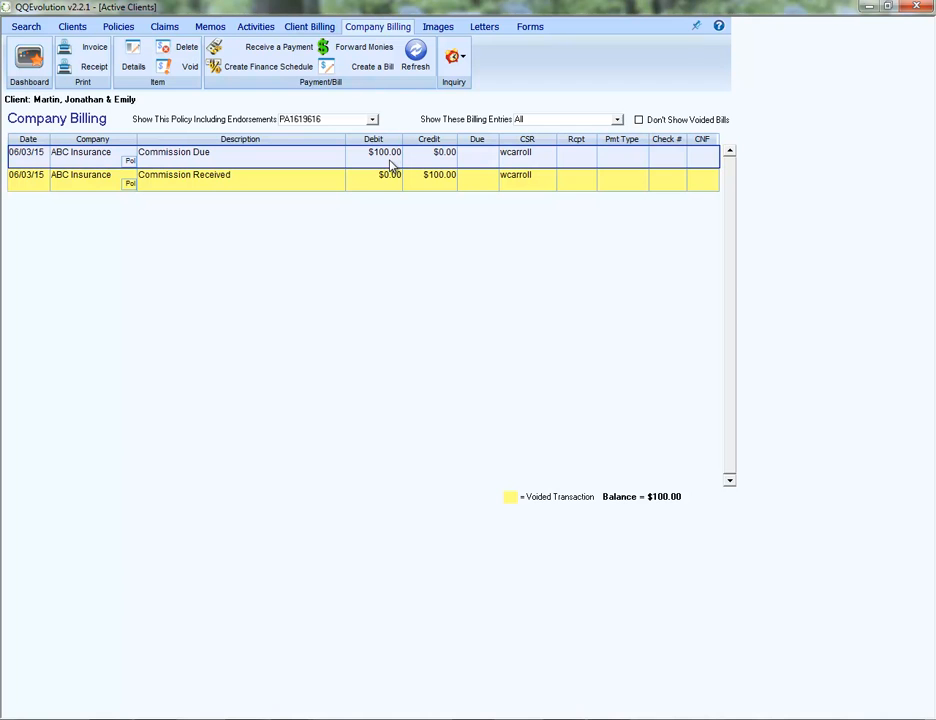
Leave the client's policy and open the commission settings for All Line Ins Co from the insurance companies in Utilities.
left_click(129, 29)
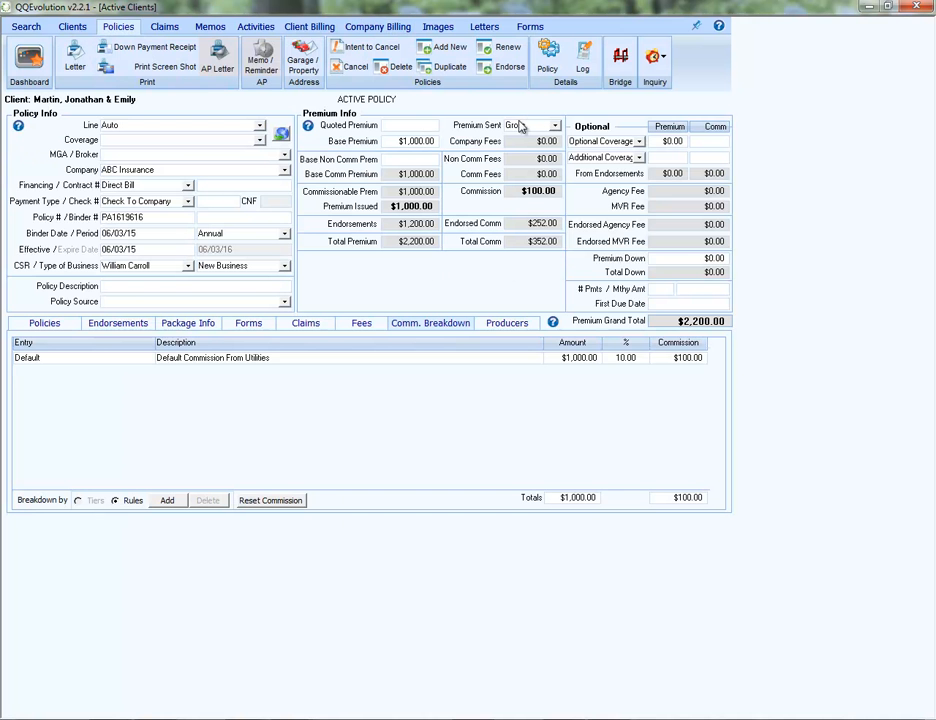
left_click(24, 48)
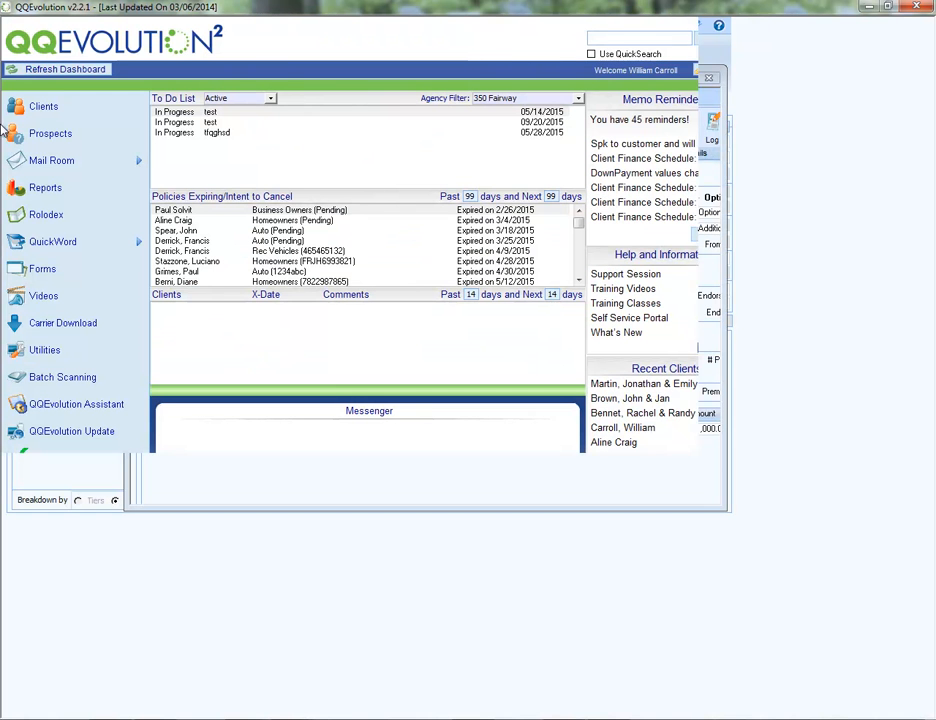
left_click(37, 358)
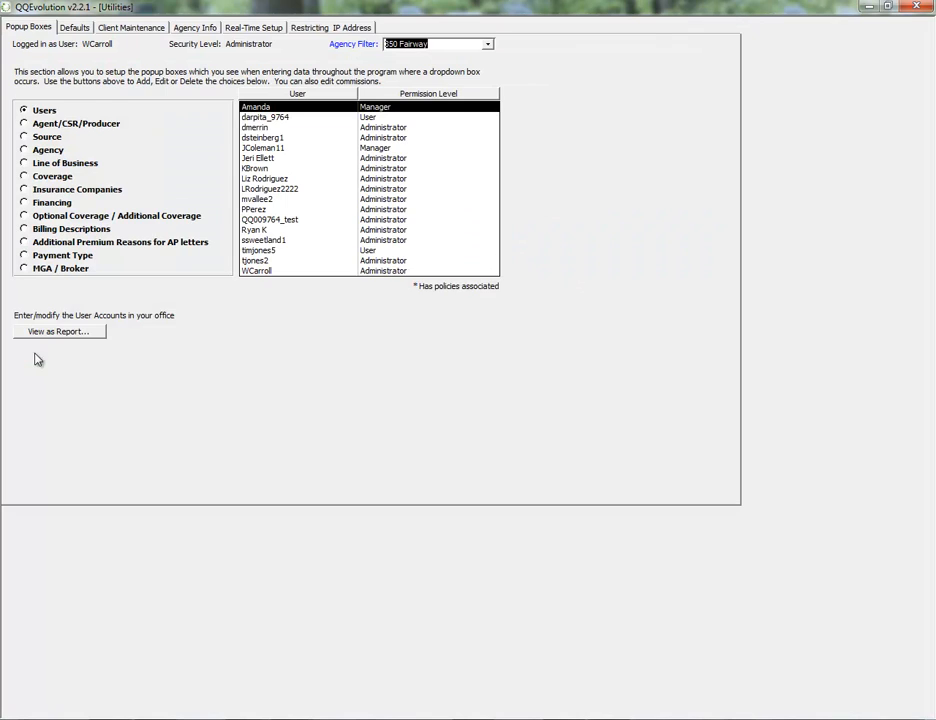
left_click(42, 209)
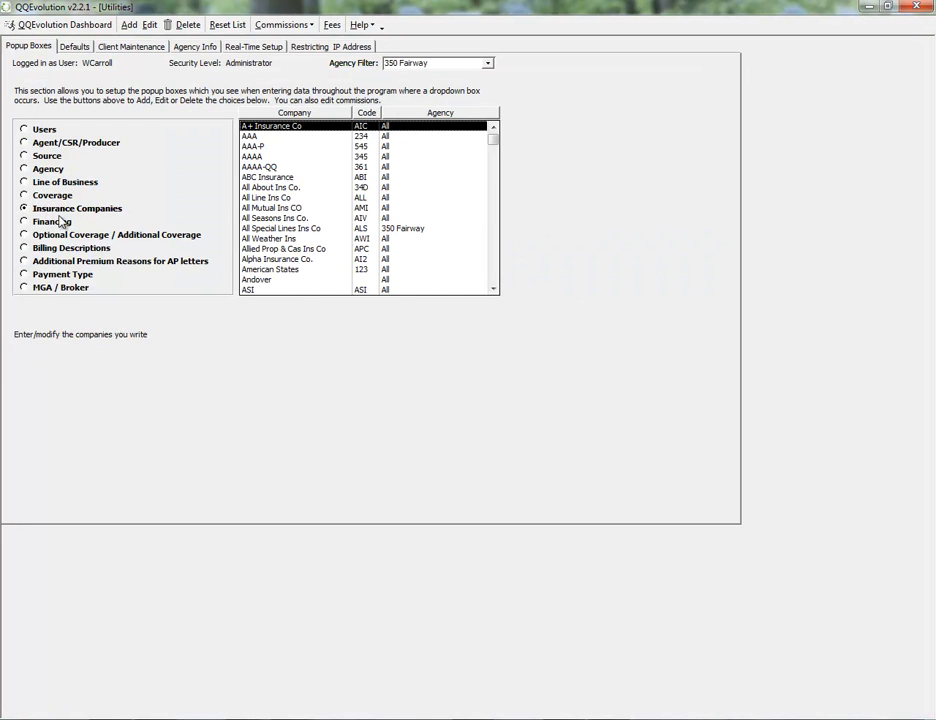
left_click(257, 198)
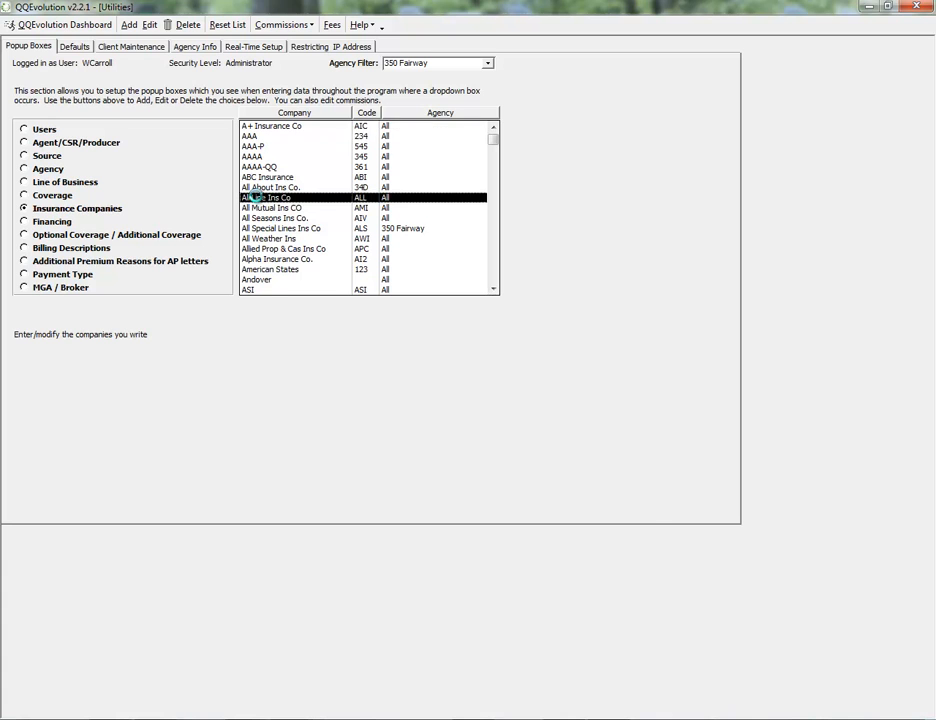
Check the Premium Sent setting for the Valuable Papers and Truckers lines of All Line Ins Co.
left_click_drag(460, 228, 467, 271)
left_click(324, 235)
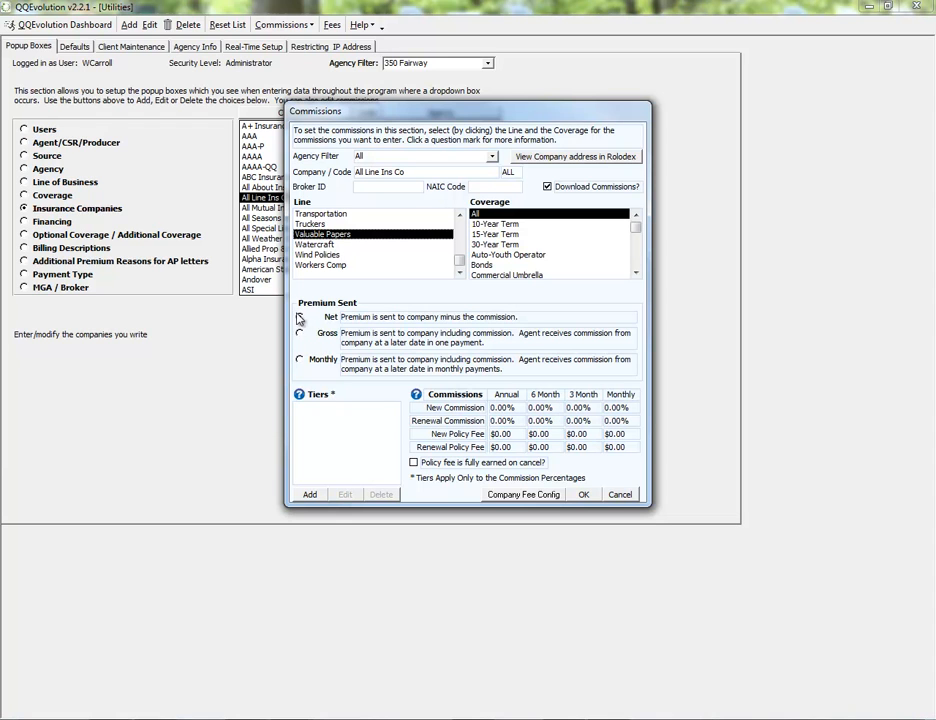
left_click(310, 224)
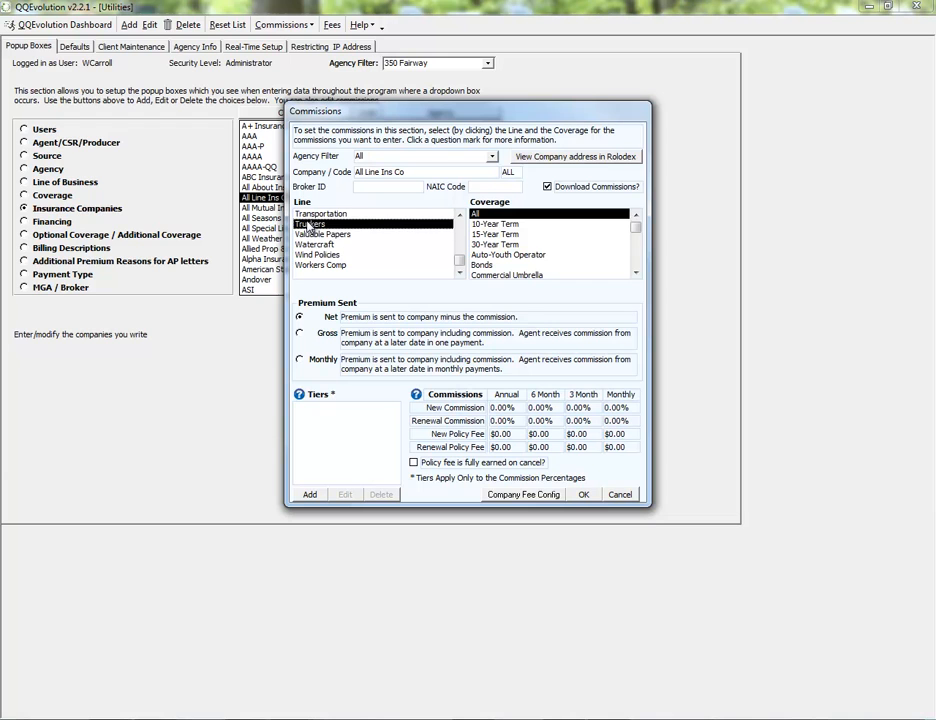
Set Premium Sent to Gross for All Line Ins Co's Transportation and Truckers lines, and select the Valuable Papers line.
left_click(319, 215)
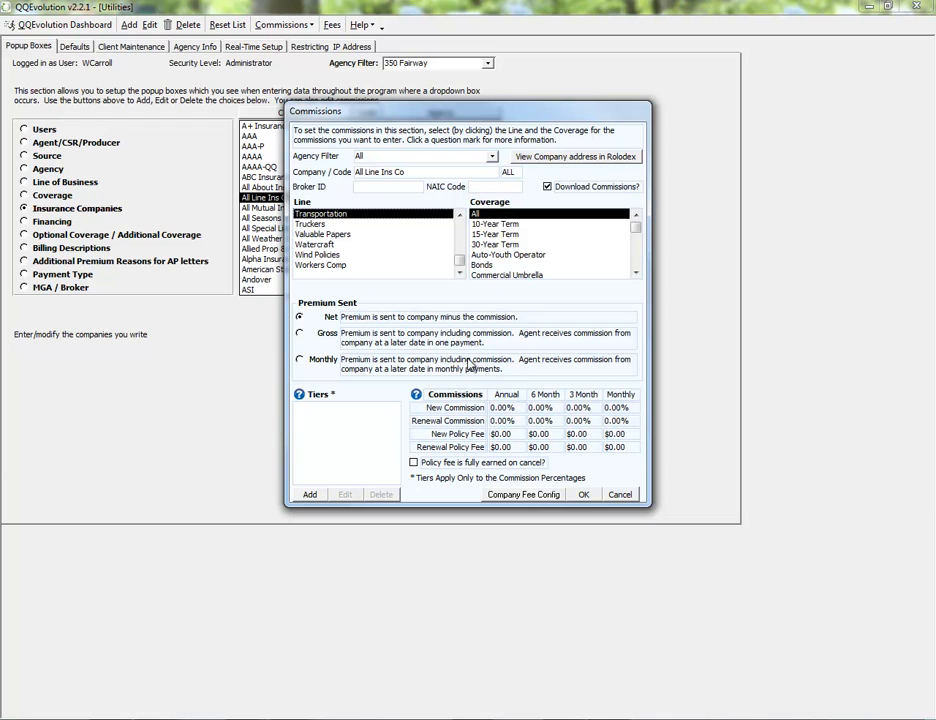
left_click(300, 335)
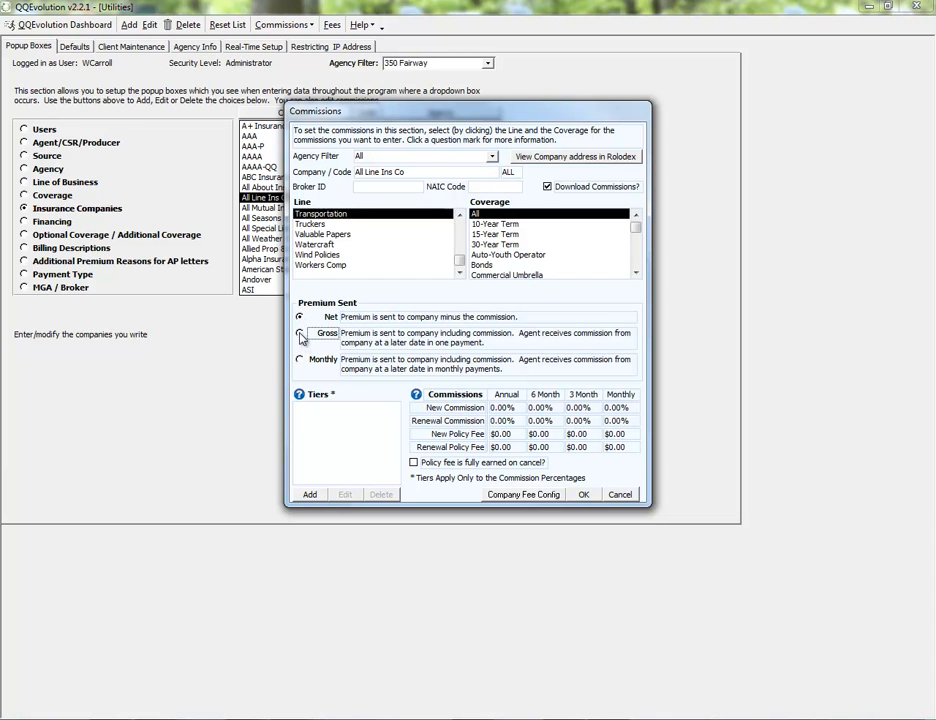
left_click(333, 224)
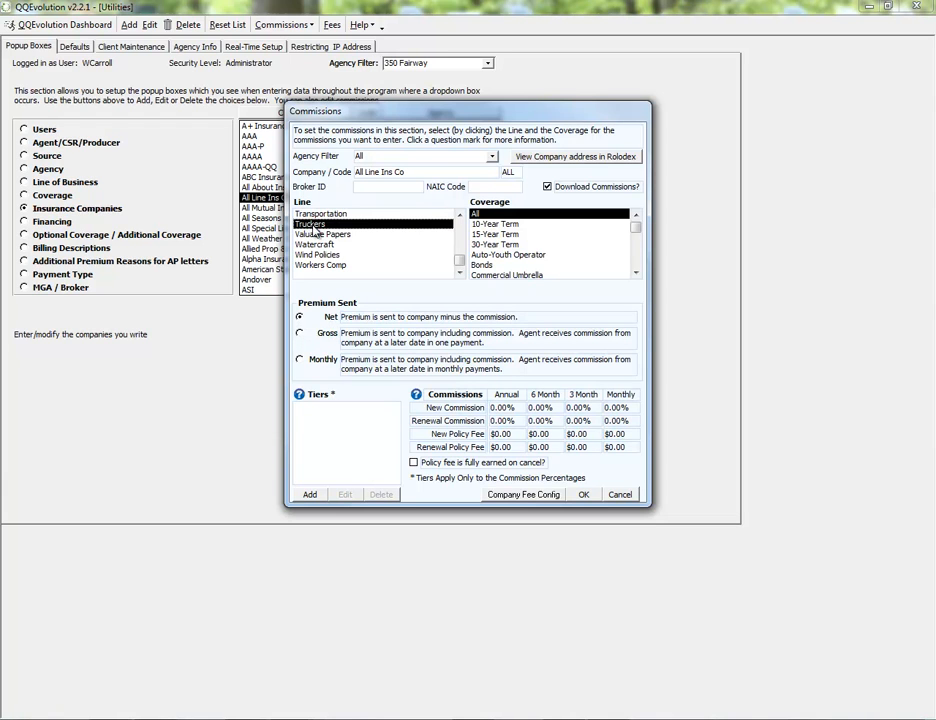
left_click(302, 332)
left_click(322, 234)
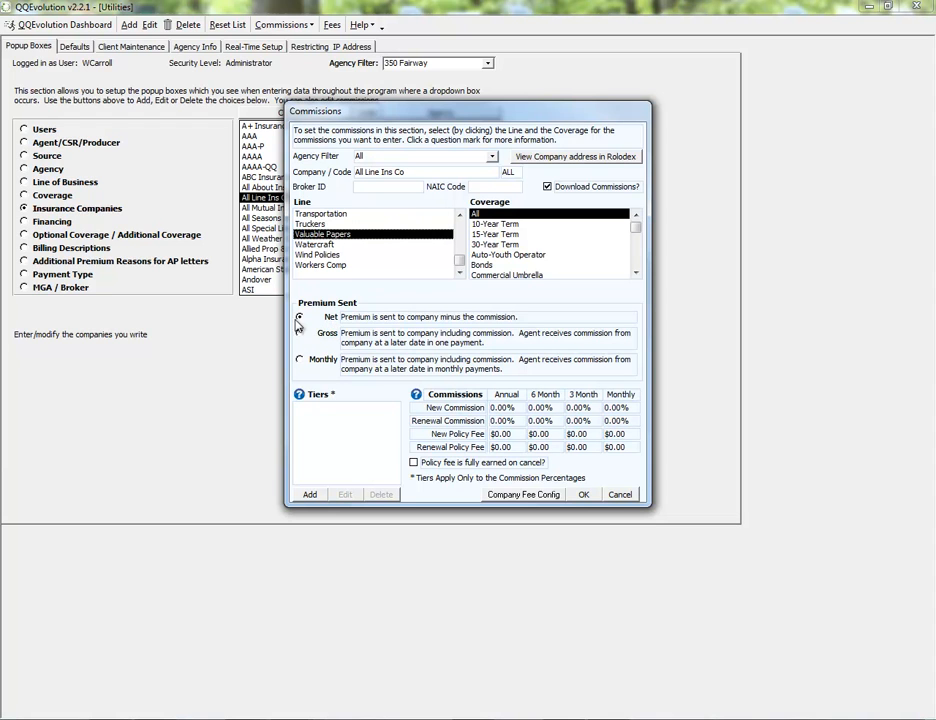